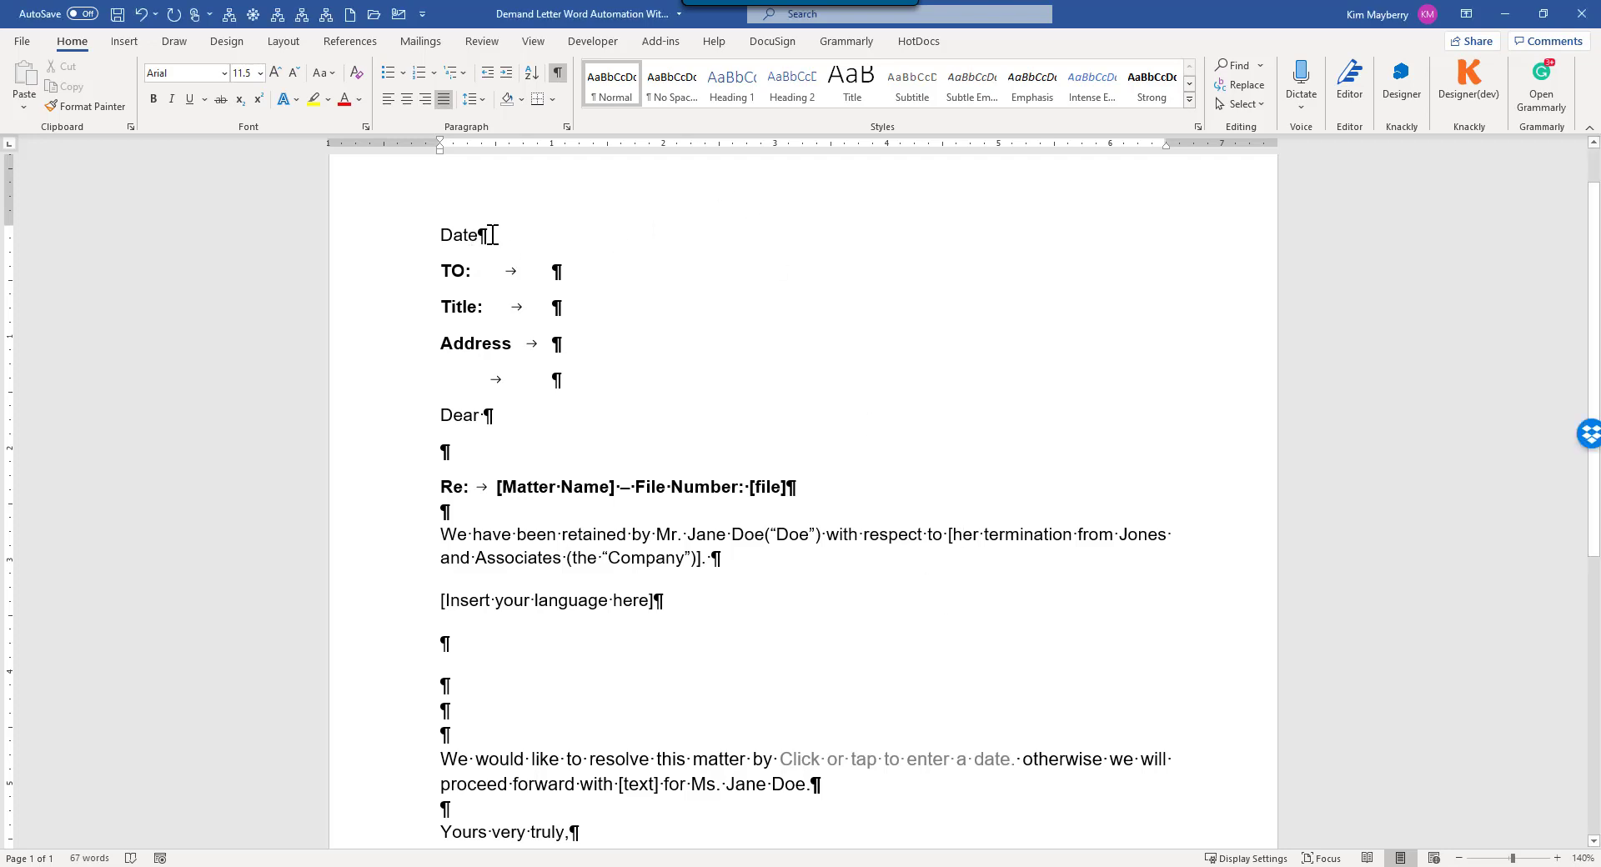
# Delete the placeholder word "Date" from the first line of the letter, keeping the line as an empty paragraph
pyautogui.moveTo(493, 235); pyautogui.dragTo(434, 231)
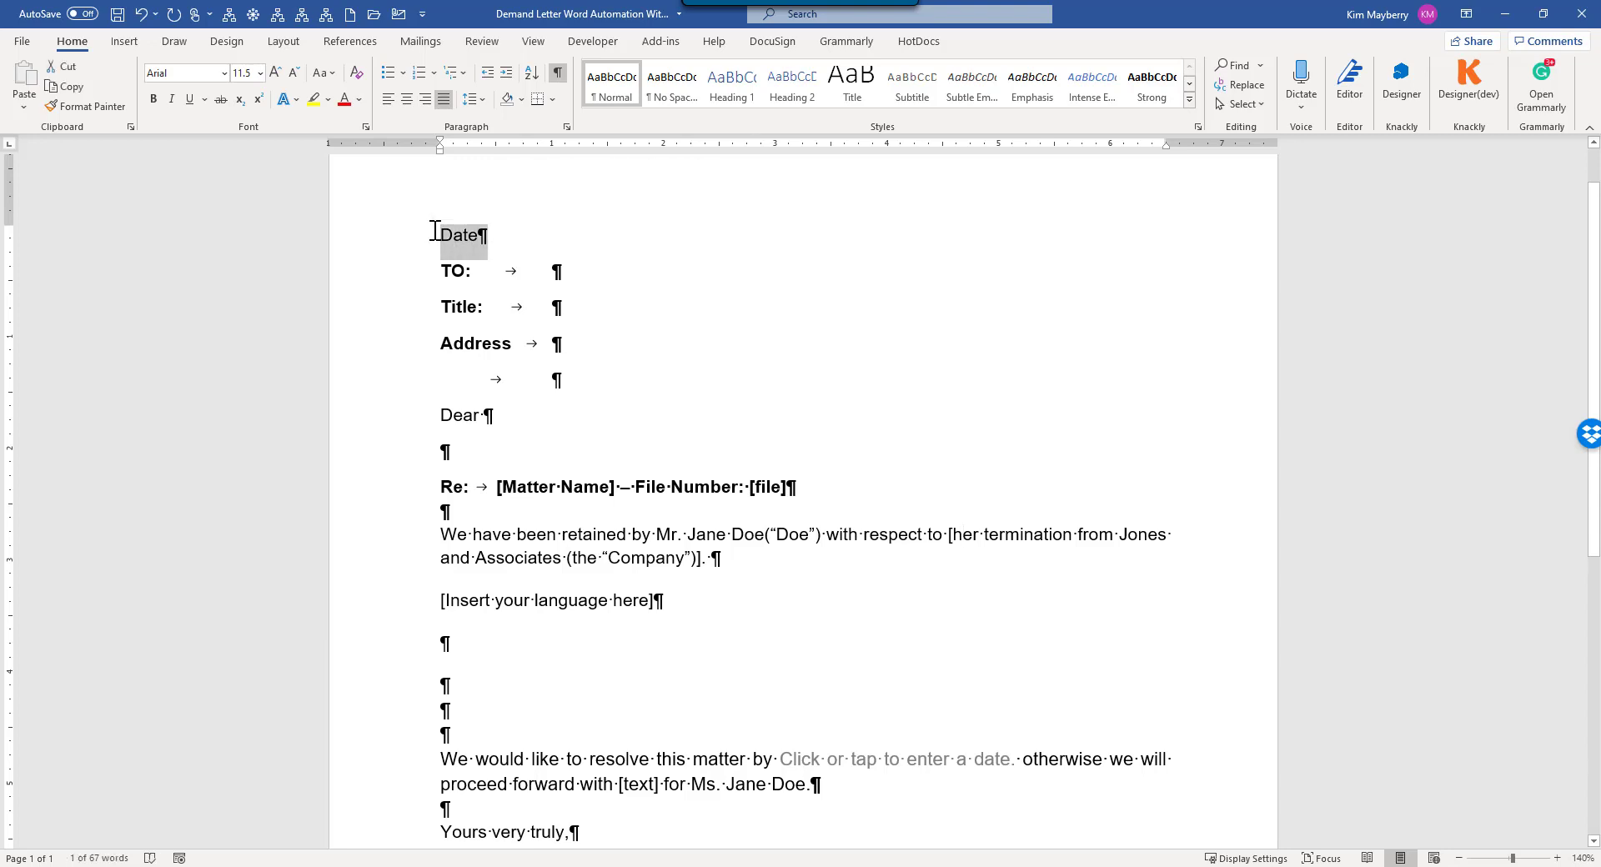
pyautogui.press('Delete')
pyautogui.press('Return')
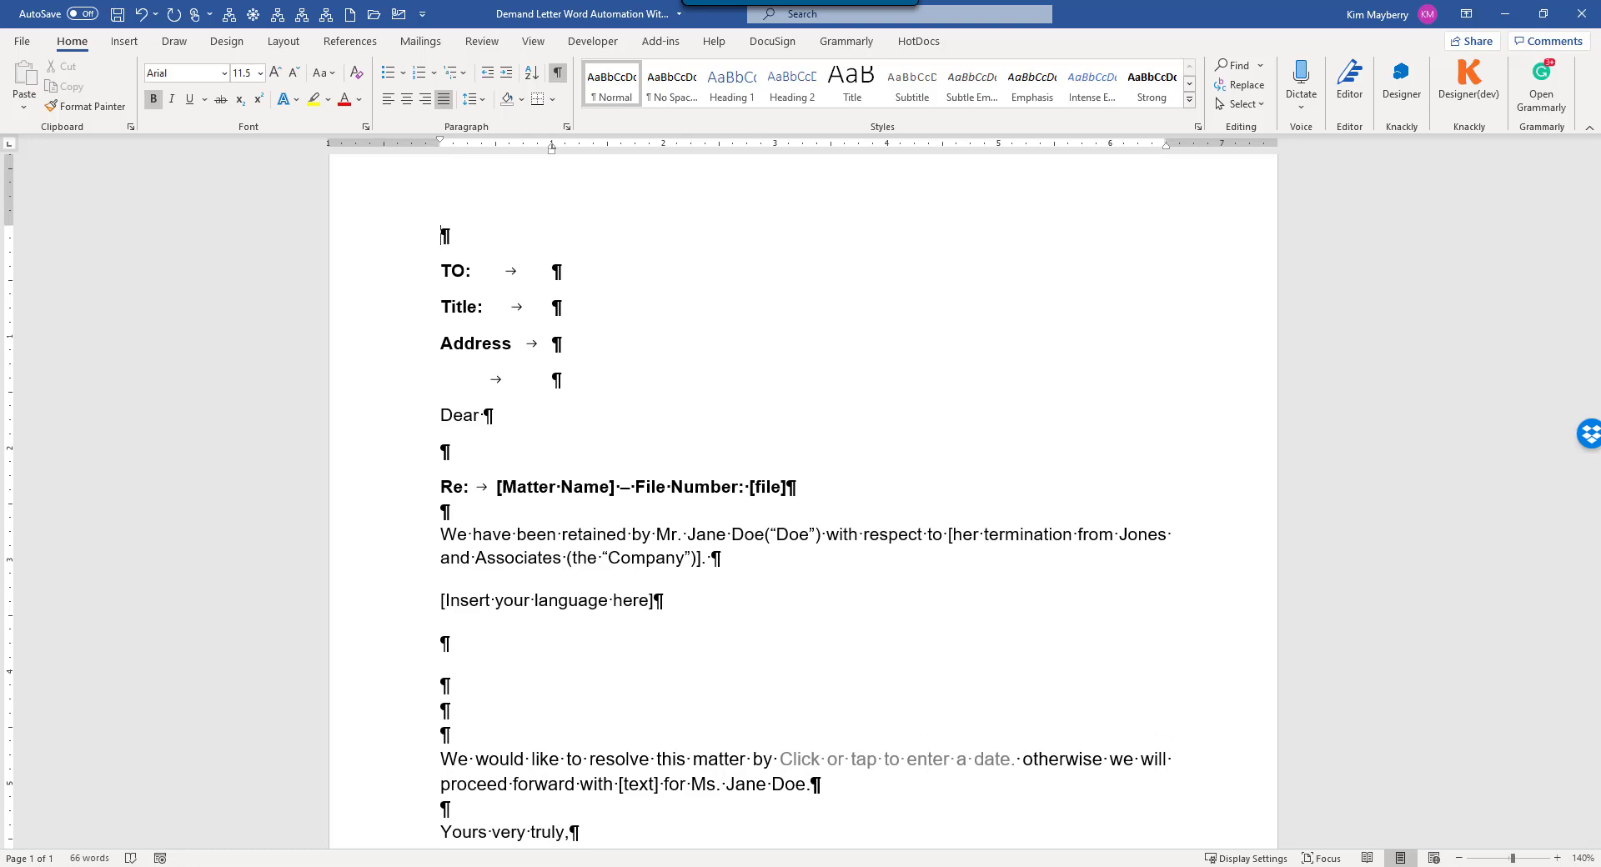
pyautogui.write('DATE')
pyautogui.press('BackSpace')
pyautogui.press('BackSpace')
pyautogui.press('BackSpace')
pyautogui.press('BackSpace')
# Check in the ribbon customization options that the Developer tab is enabled
pyautogui.click(423, 15)
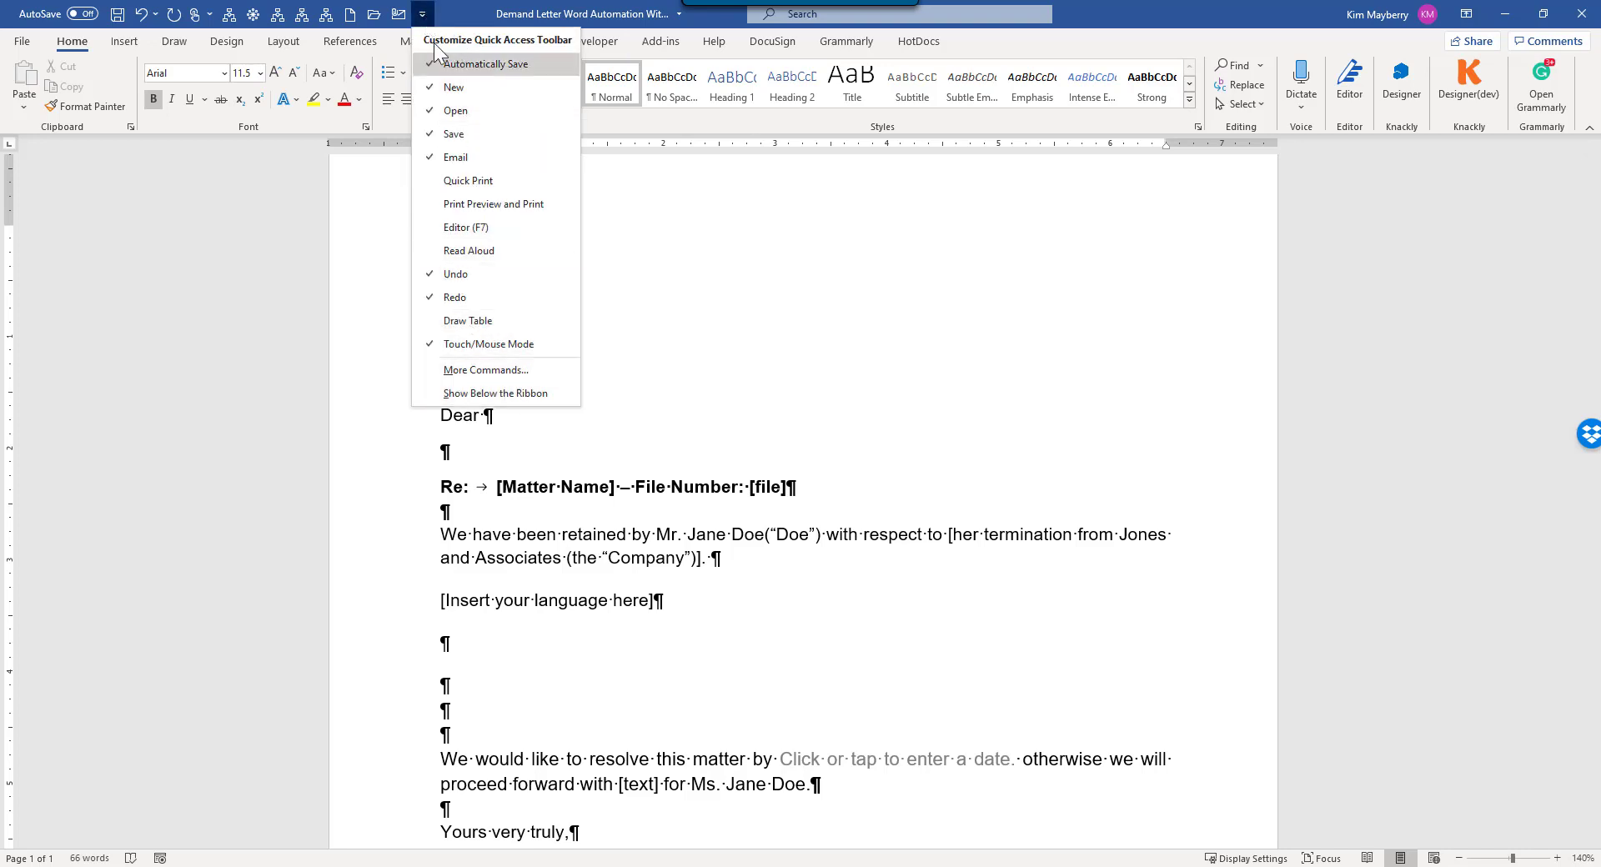
pyautogui.click(475, 372)
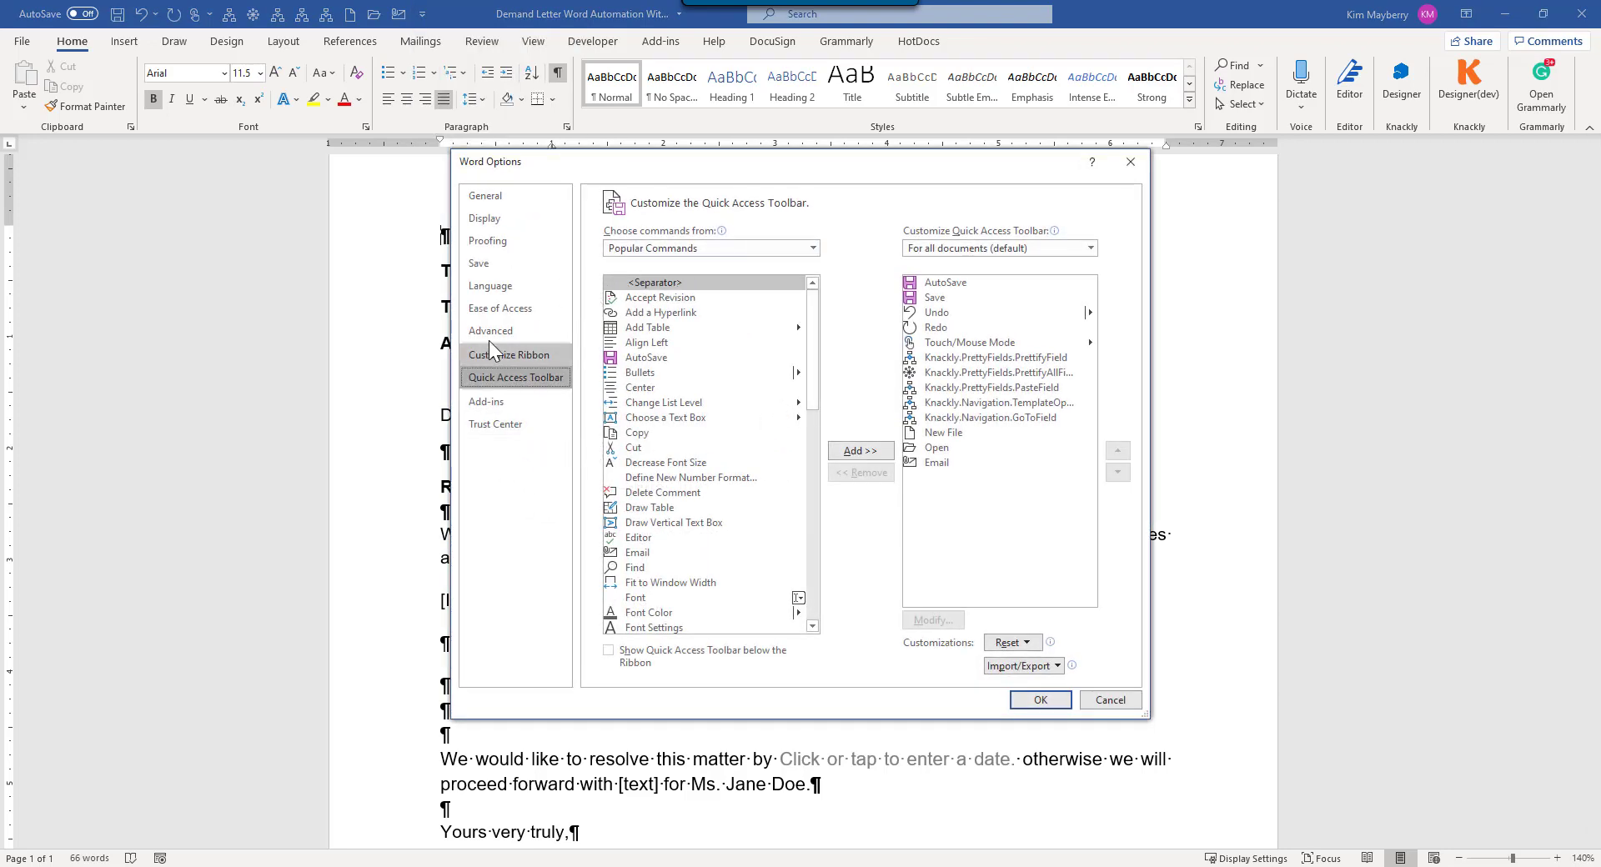
pyautogui.click(521, 358)
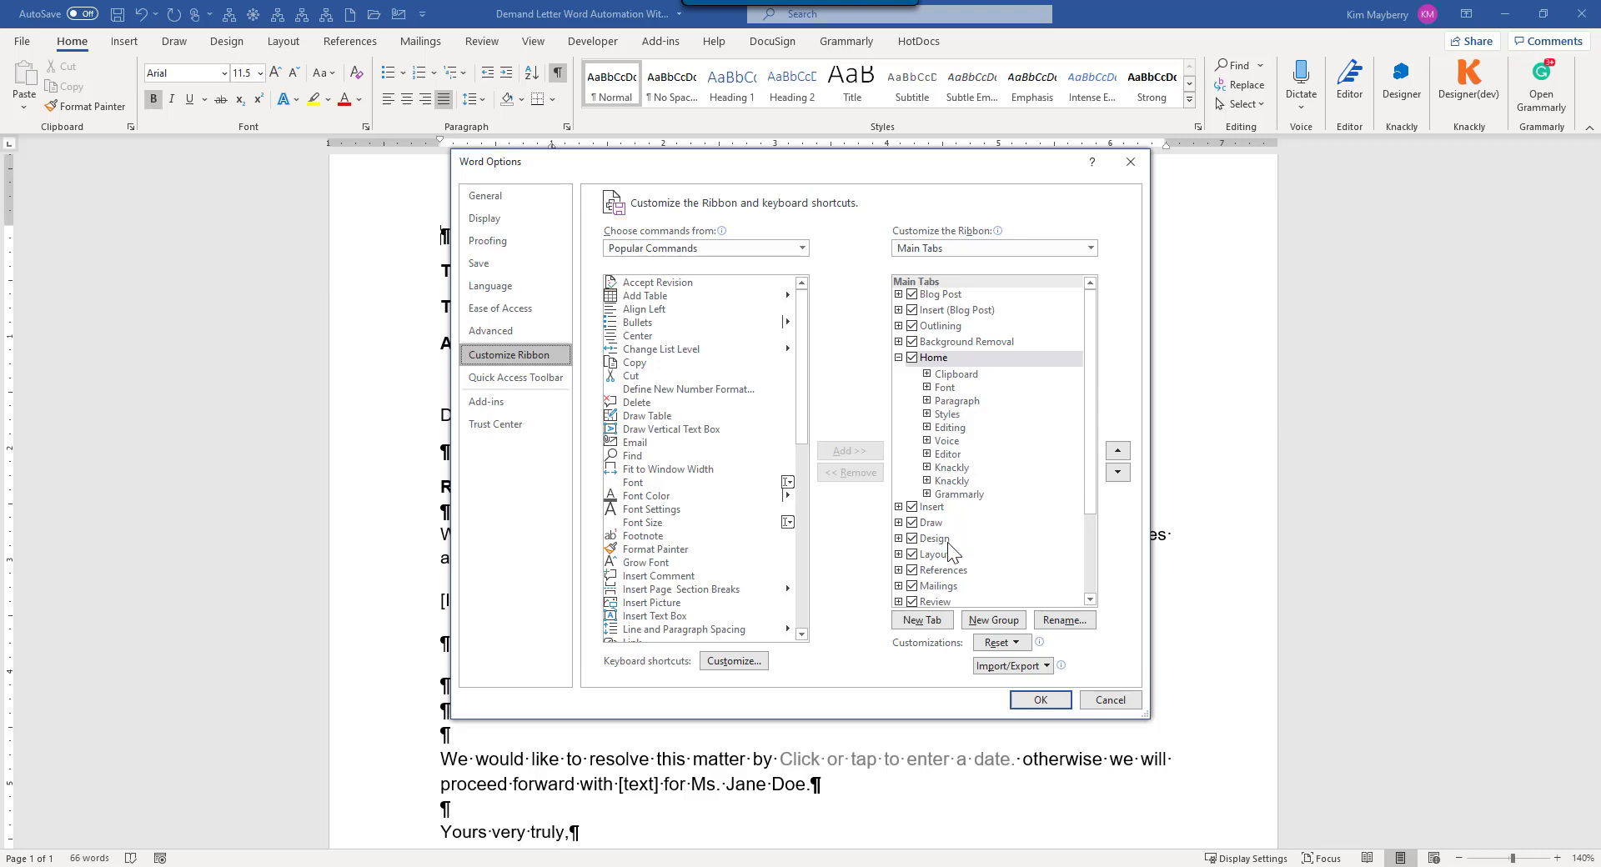
pyautogui.moveTo(1088, 498); pyautogui.dragTo(1087, 562)
pyautogui.click(913, 531)
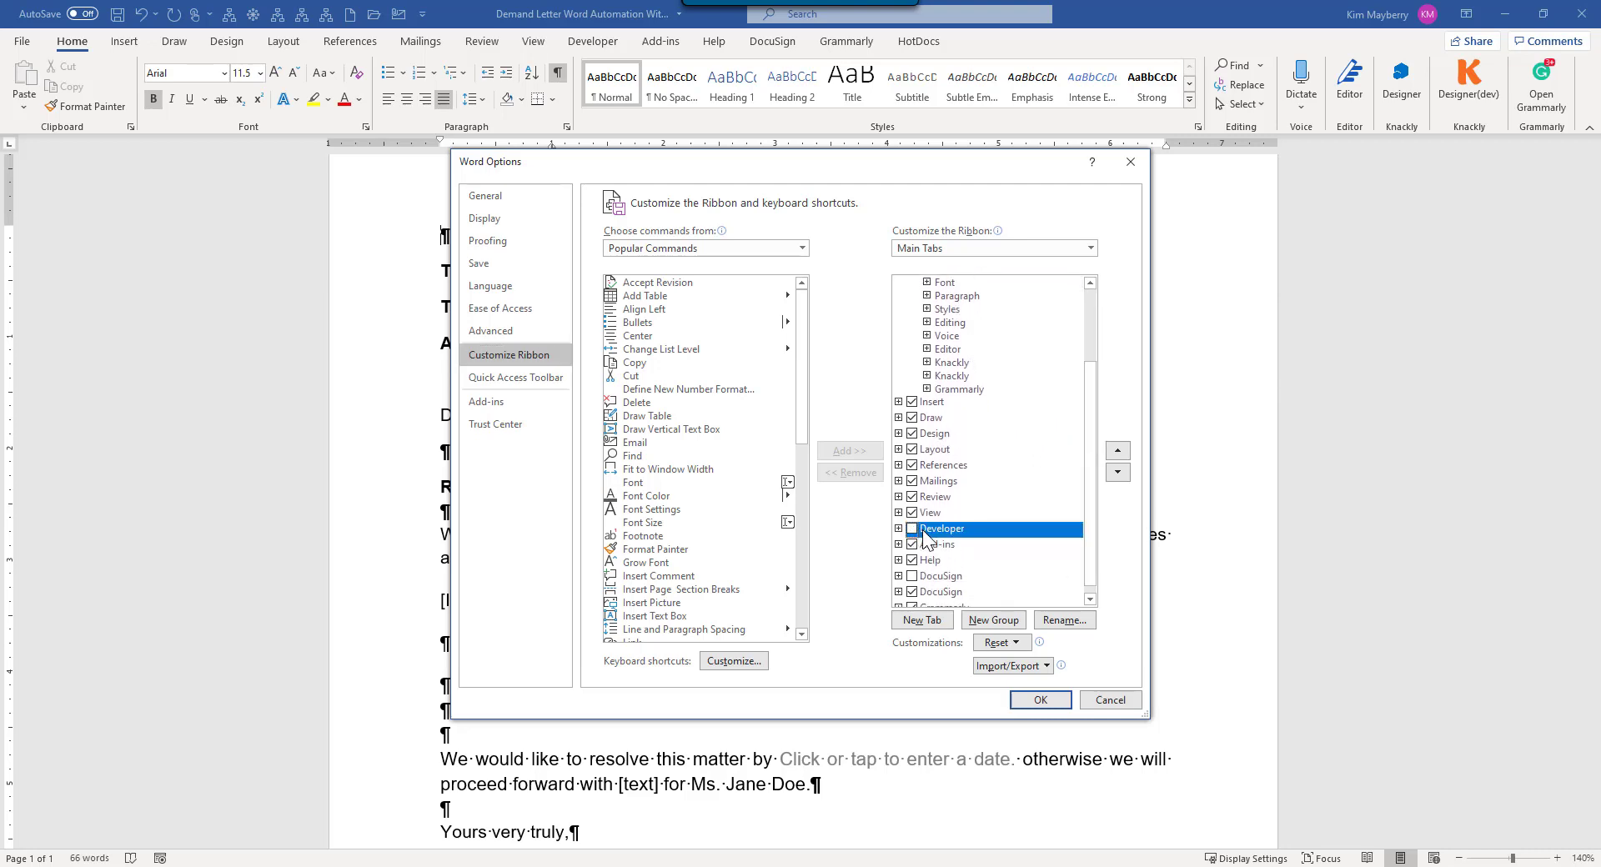
pyautogui.click(1041, 707)
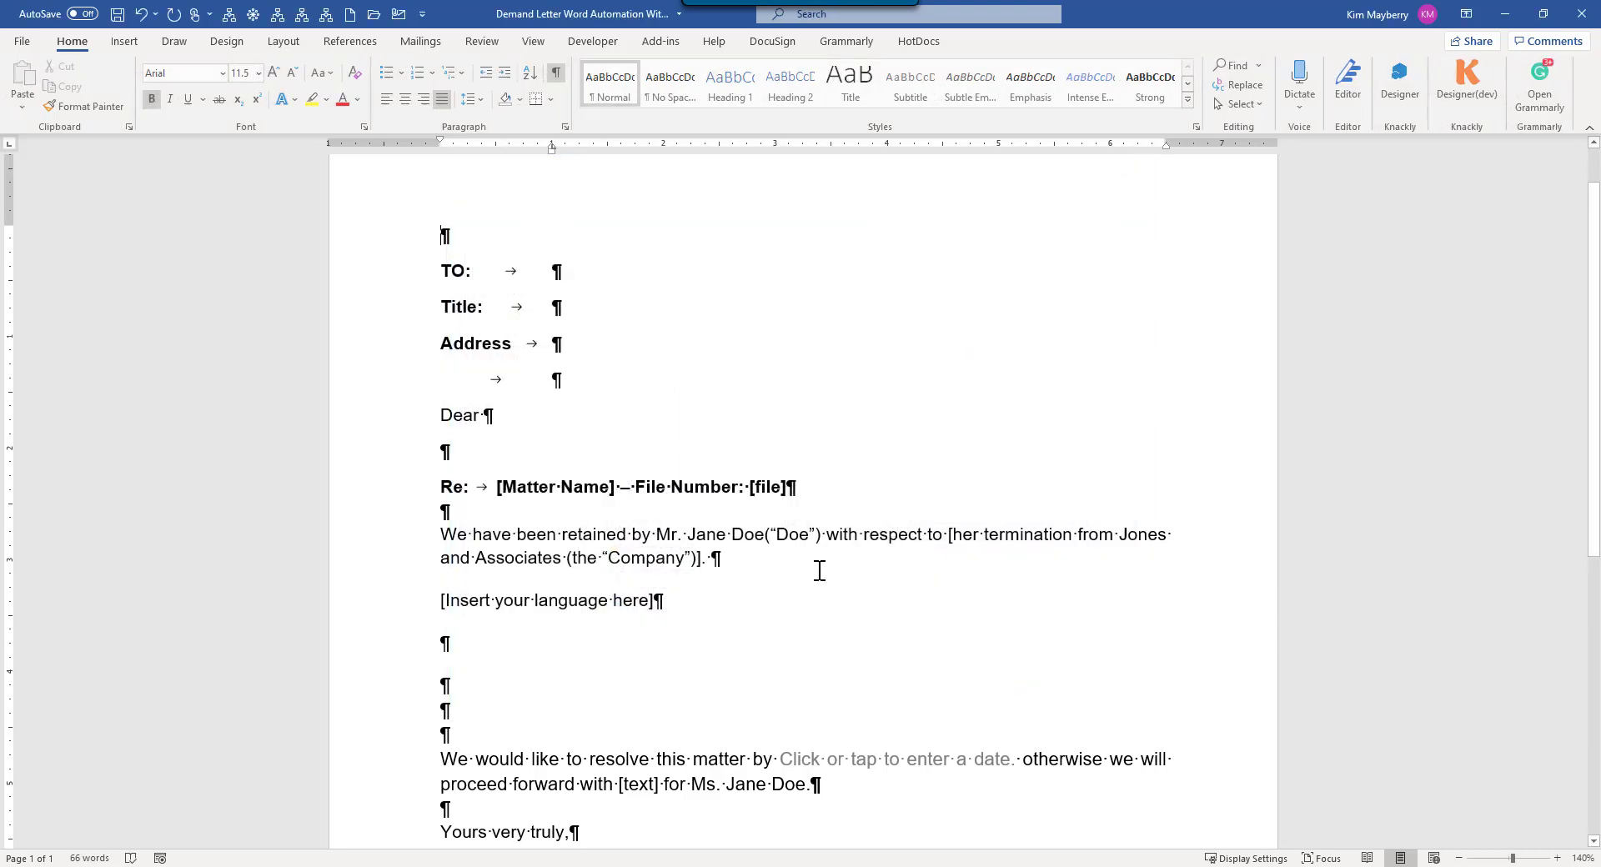
# Insert a Date Picker content control on the empty first line and set its display format to MMMM d, yyyy
pyautogui.click(599, 41)
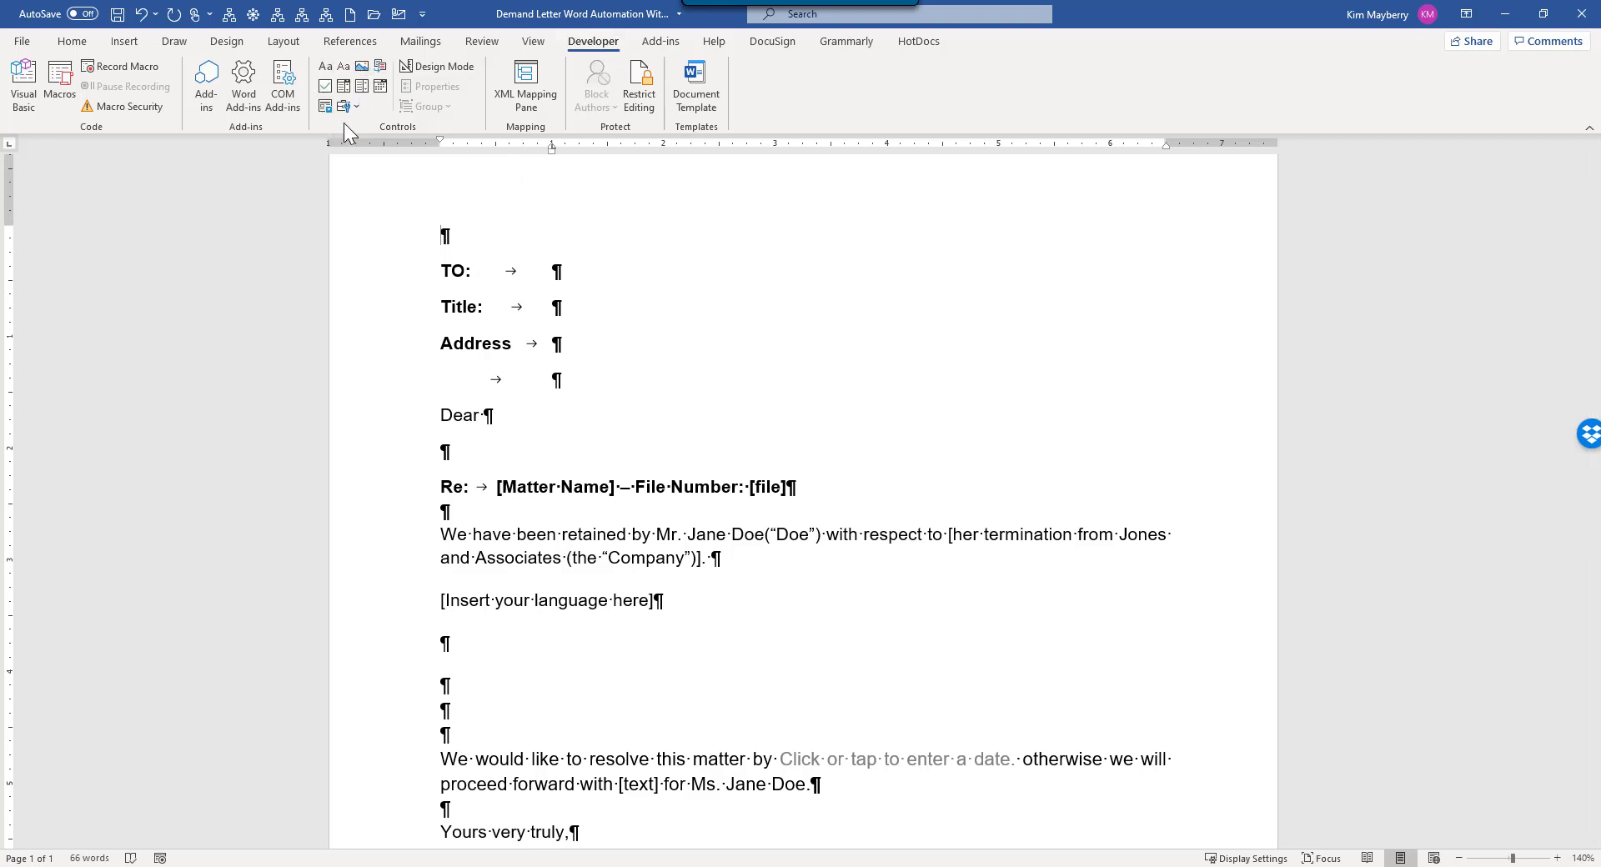
pyautogui.click(381, 87)
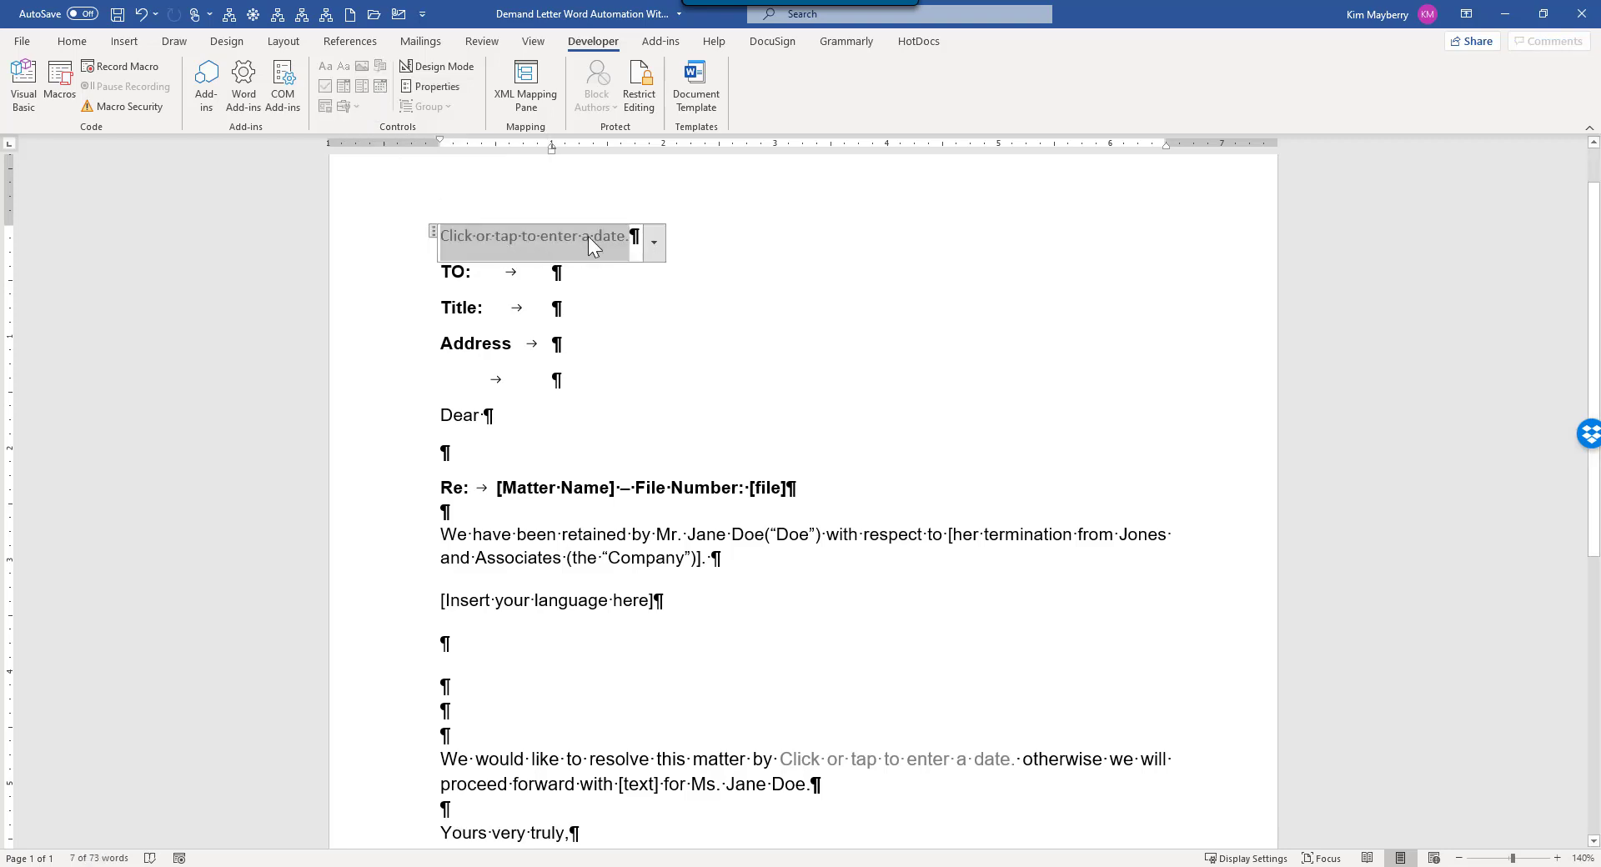
pyautogui.click(431, 87)
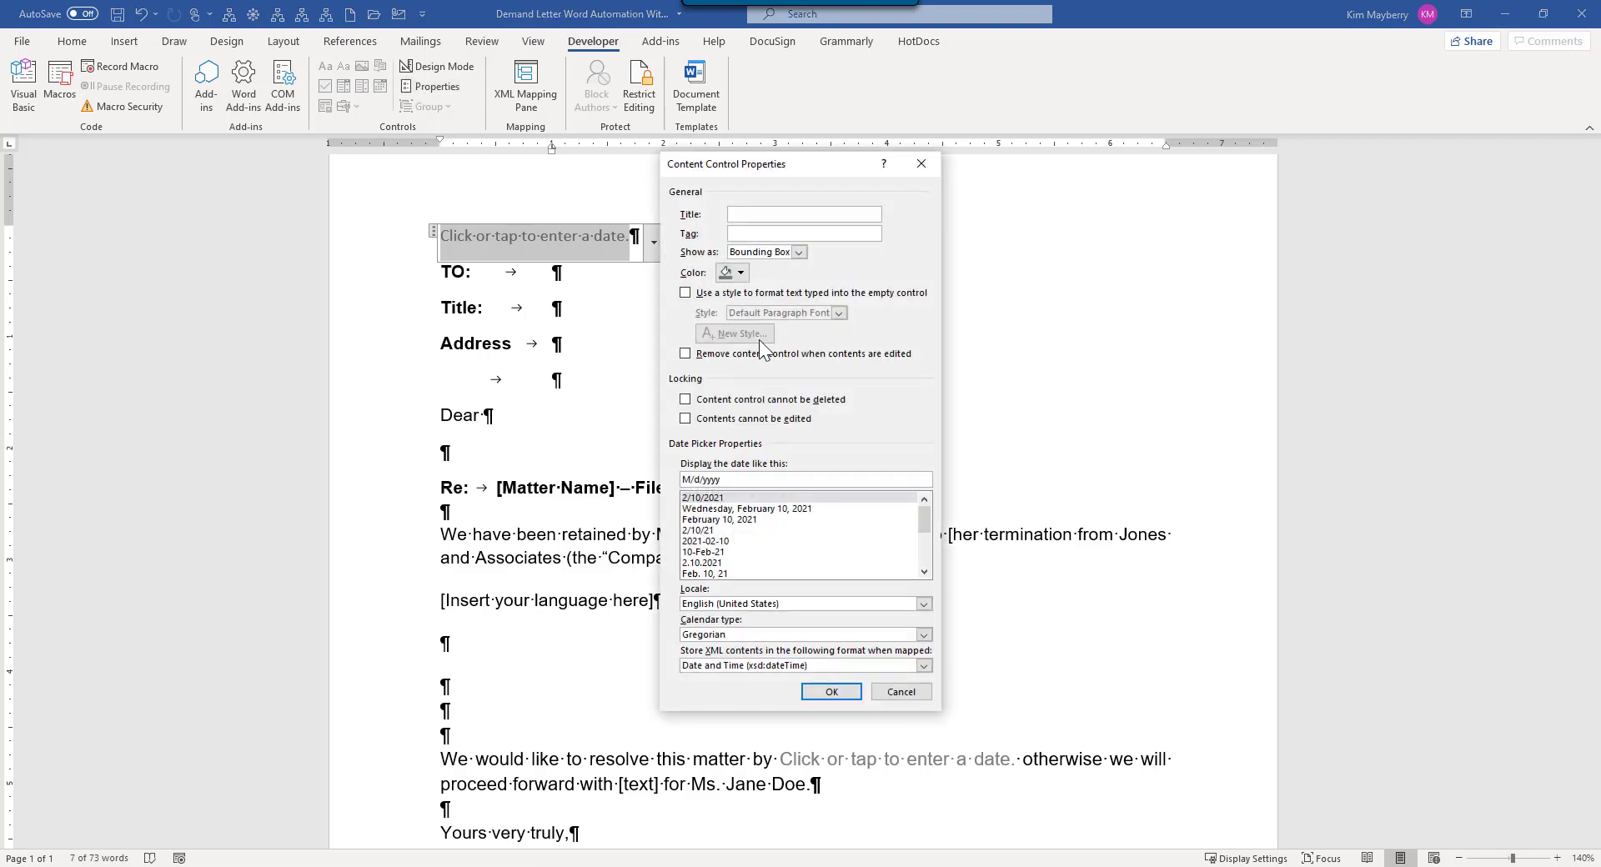
pyautogui.click(705, 520)
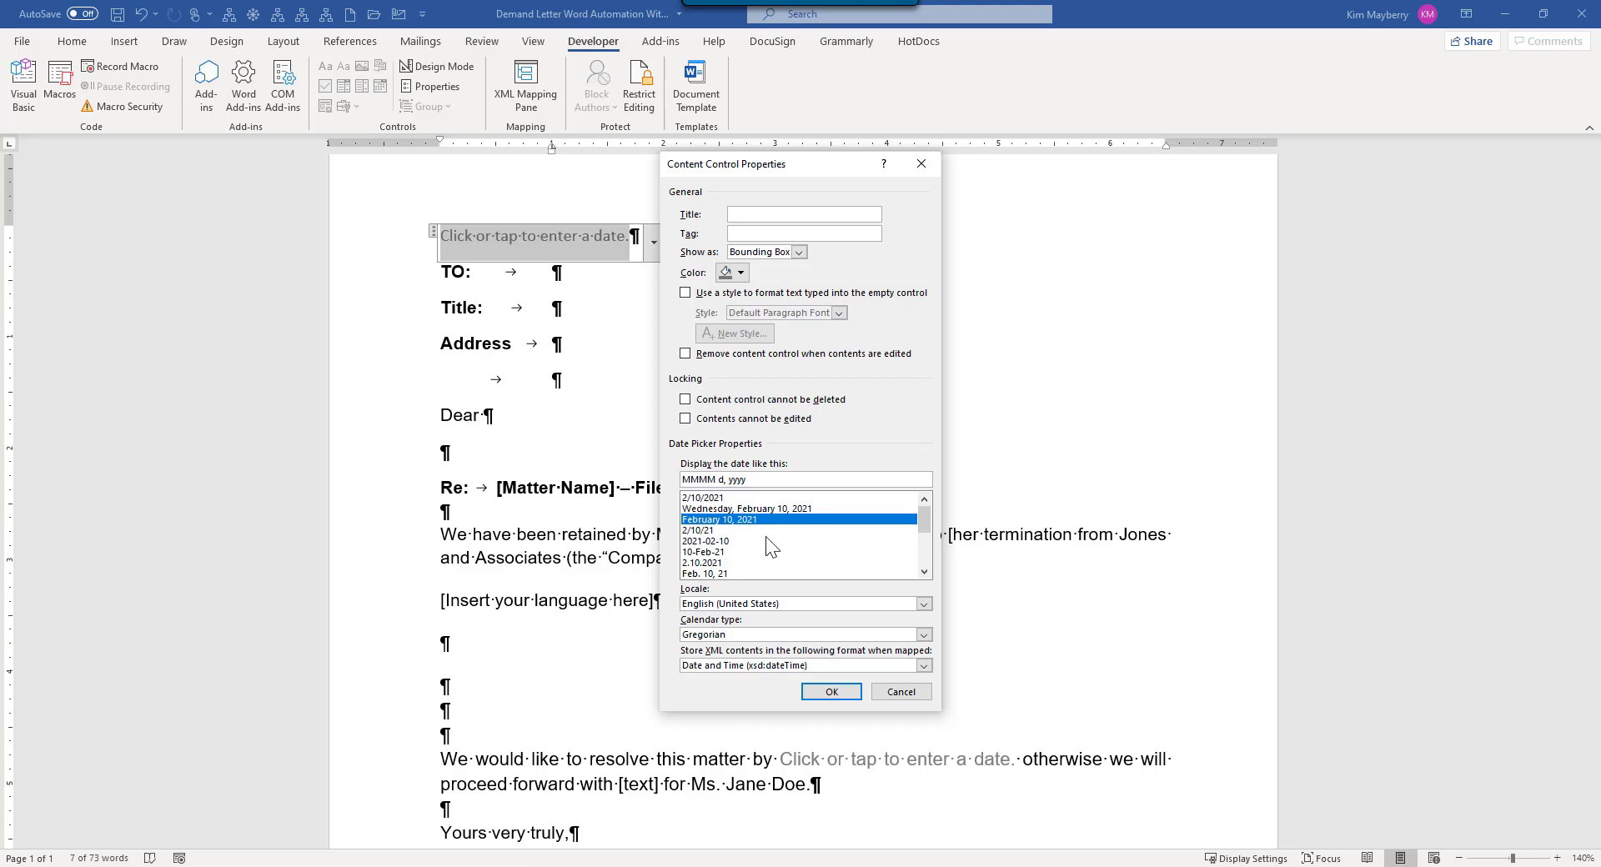
pyautogui.click(830, 692)
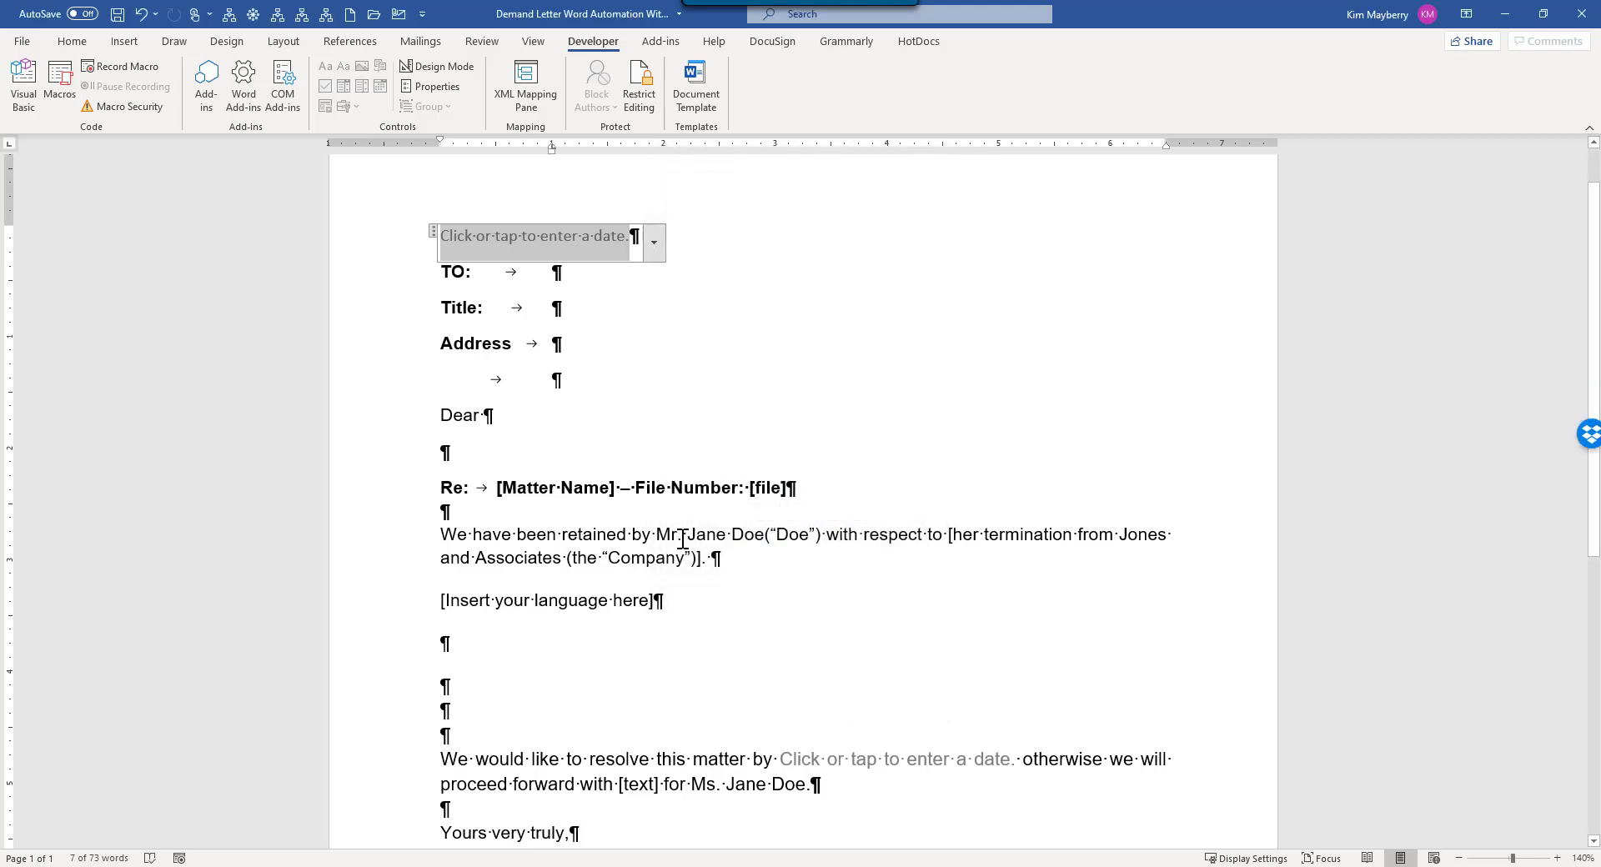
# Open the calendar of the date control on the first line to examine how it works, without choosing a date
pyautogui.click(614, 281)
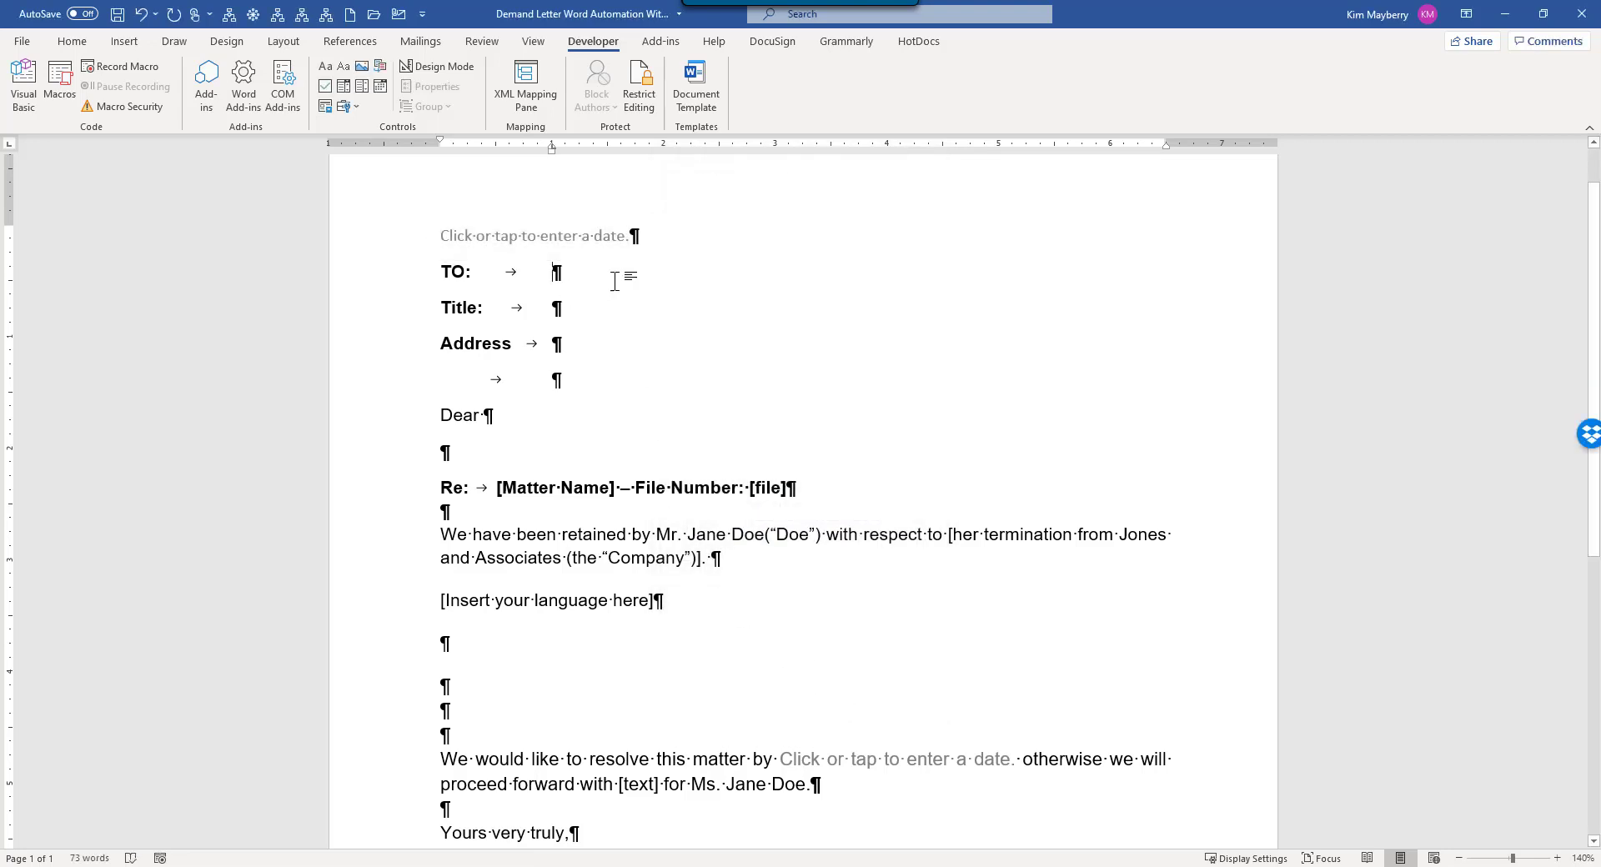
pyautogui.click(621, 237)
pyautogui.click(653, 245)
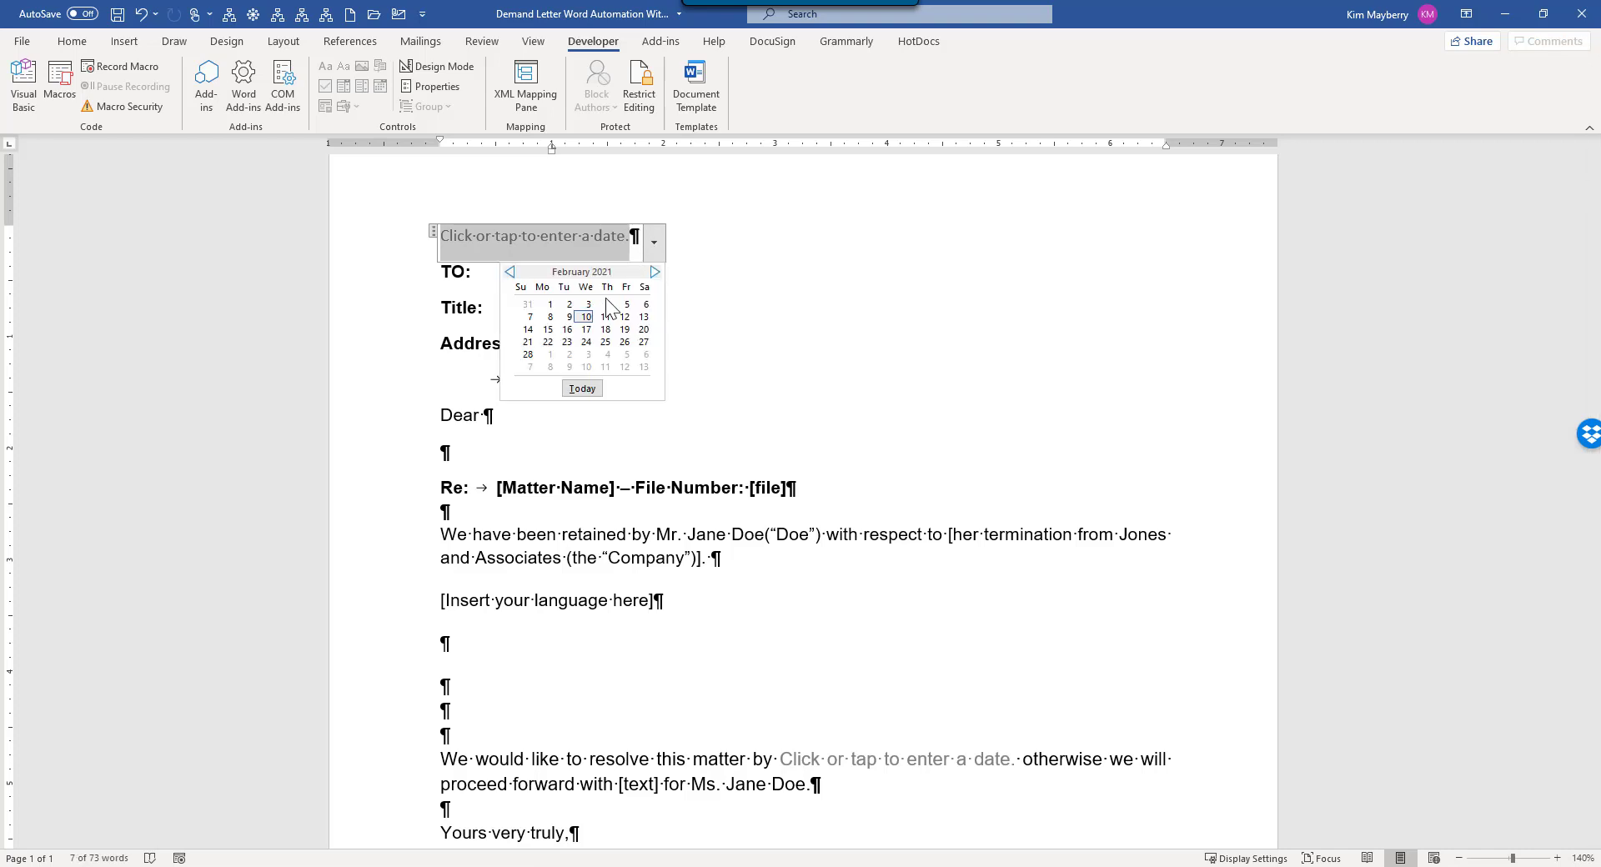
pyautogui.click(655, 413)
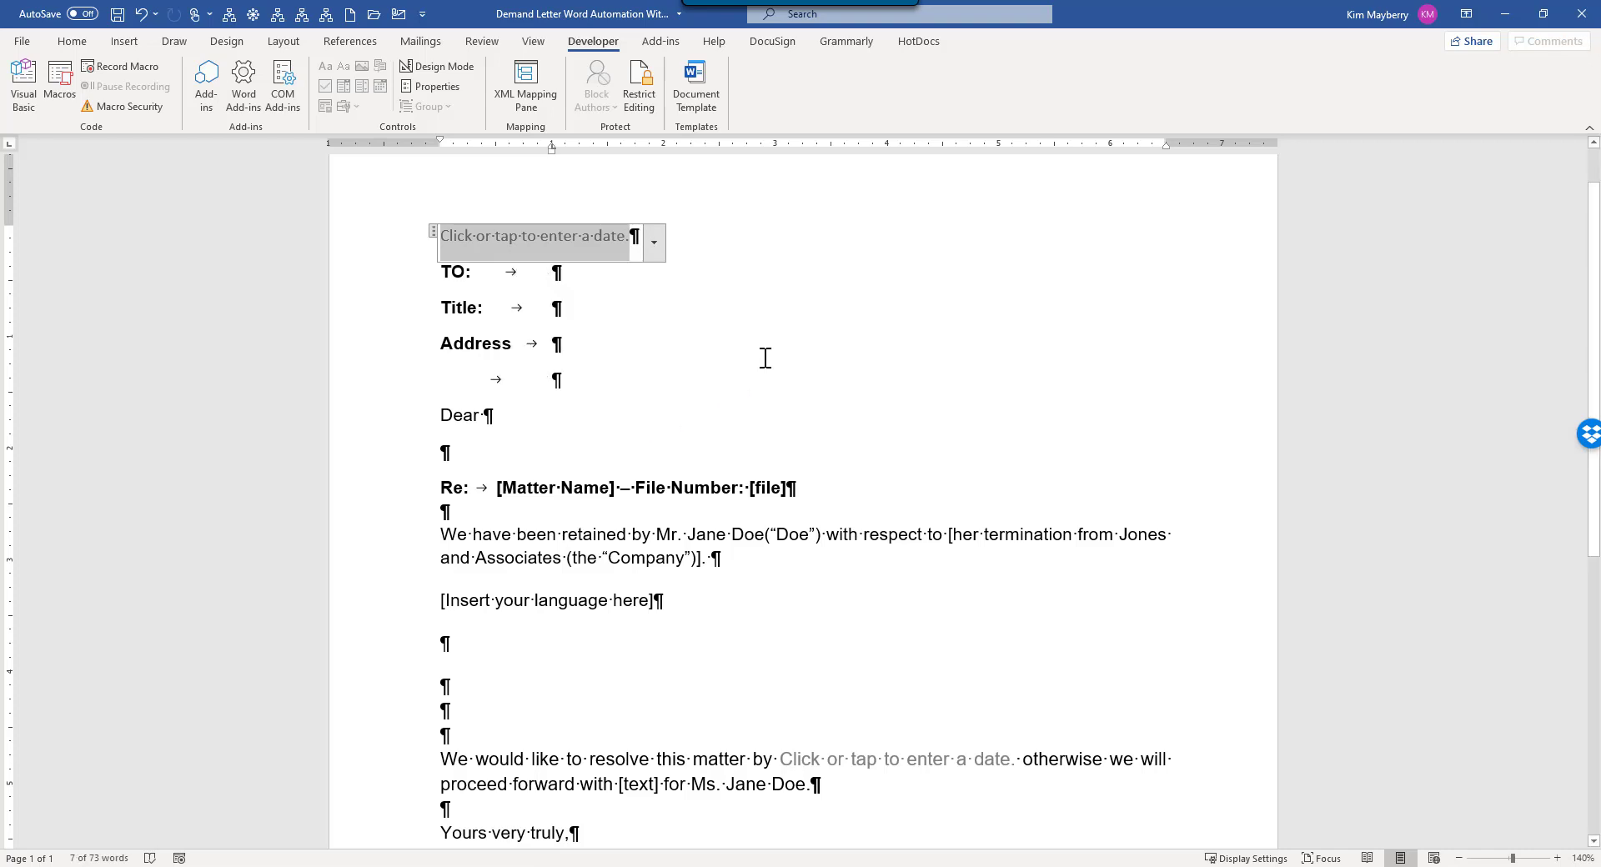
pyautogui.click(536, 268)
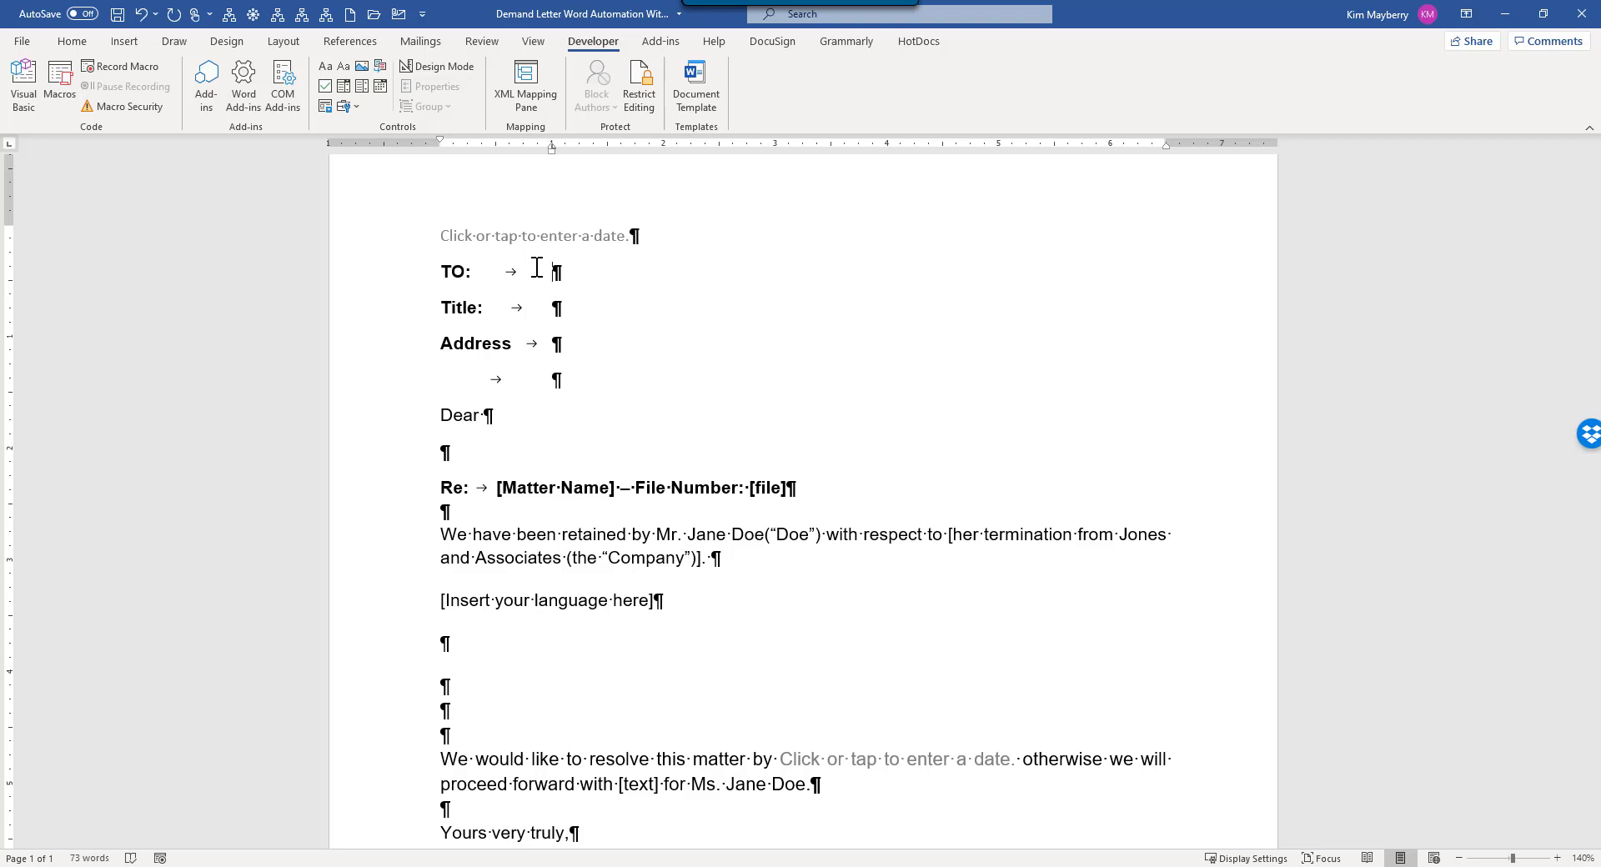
pyautogui.write('A')
pyautogui.press('BackSpace')
pyautogui.write('Opposing')
pyautogui.press('BackSpace')
pyautogui.press('BackSpace')
pyautogui.press('BackSpace')
pyautogui.write('ing Attorney')
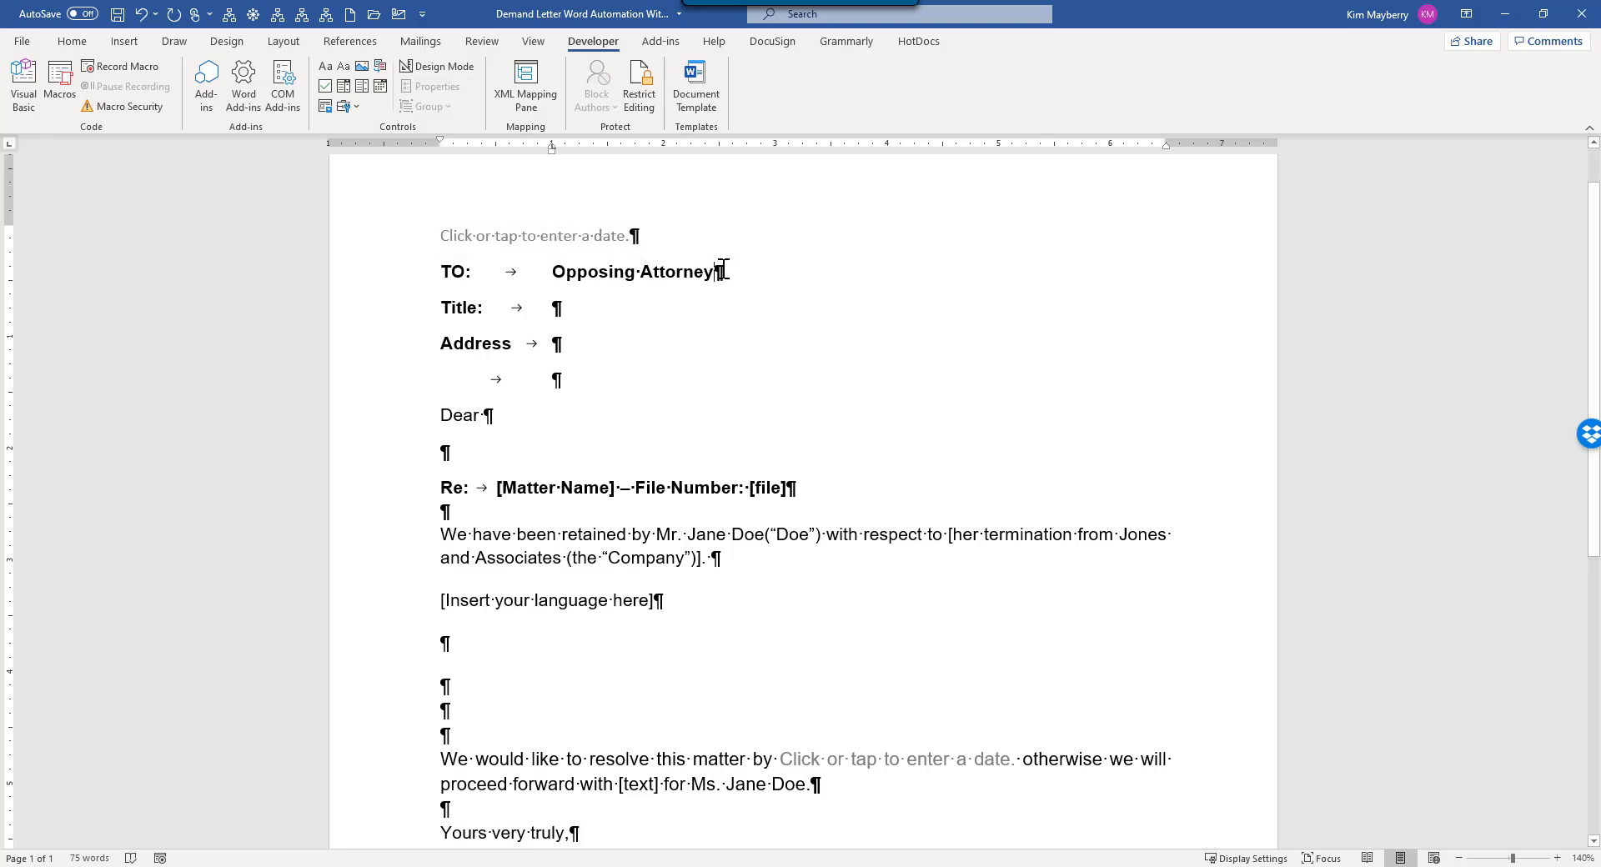
pyautogui.moveTo(684, 265); pyautogui.dragTo(589, 273)
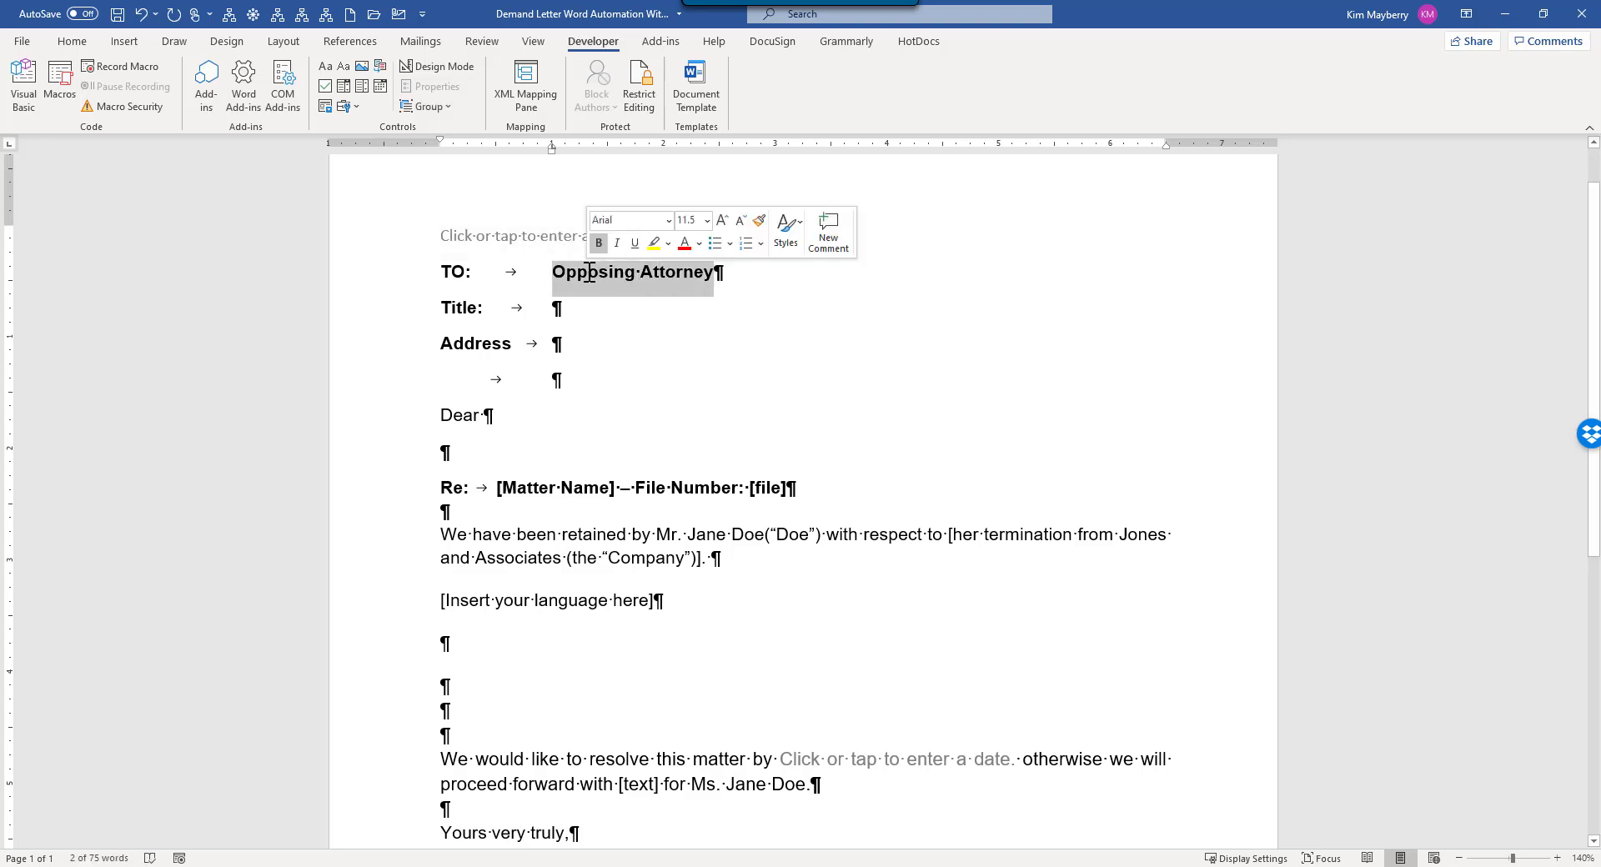
pyautogui.press('Delete')
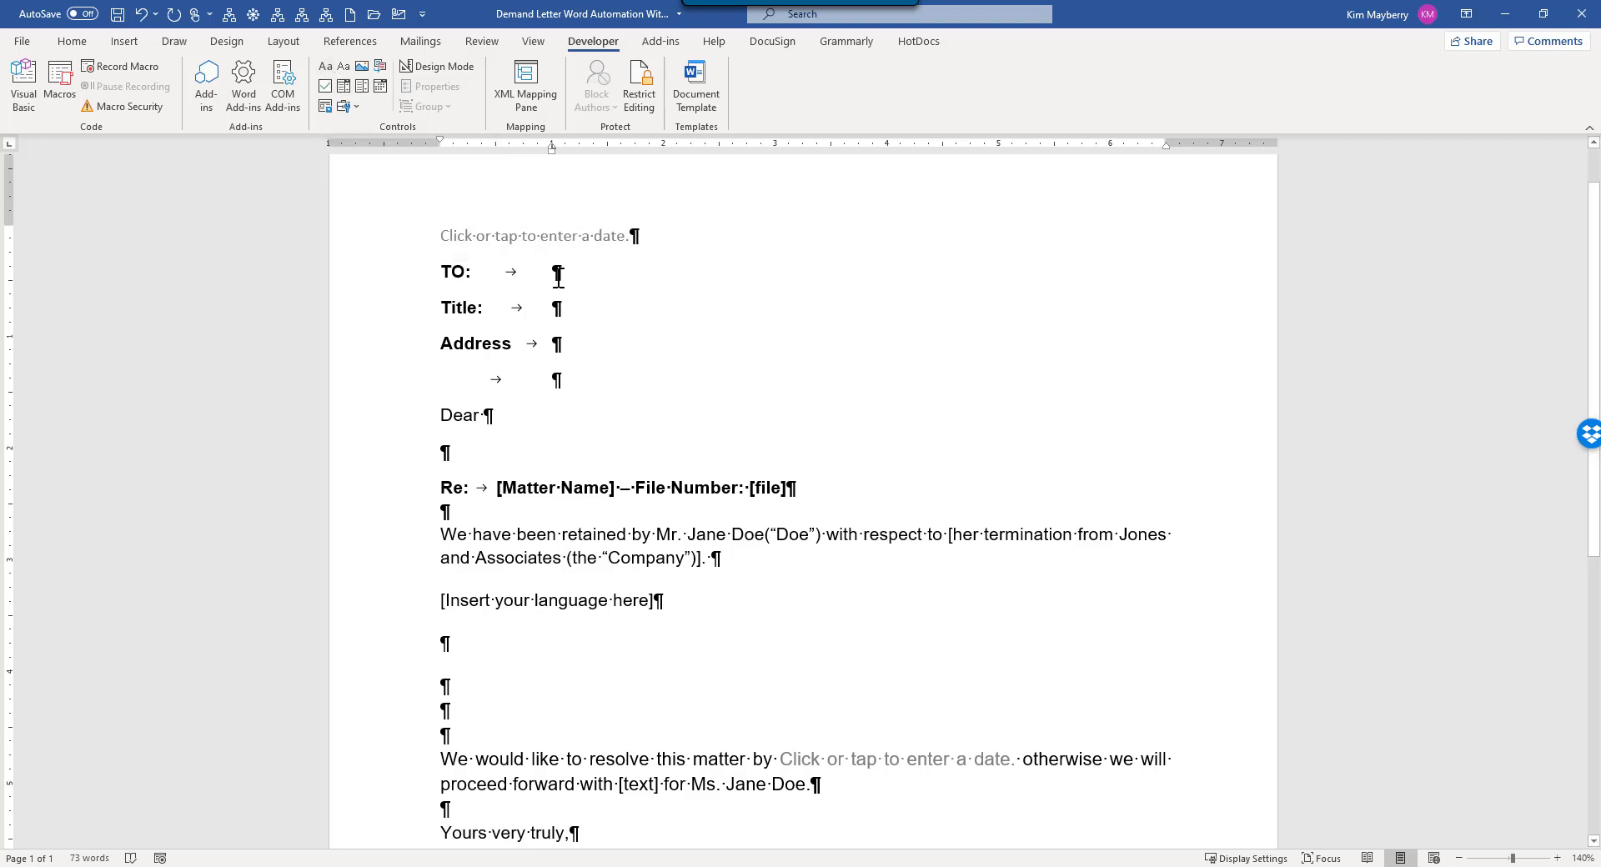
# Insert a Rich Text content control after "TO:" and title it "Opposing Attorney"
pyautogui.click(325, 66)
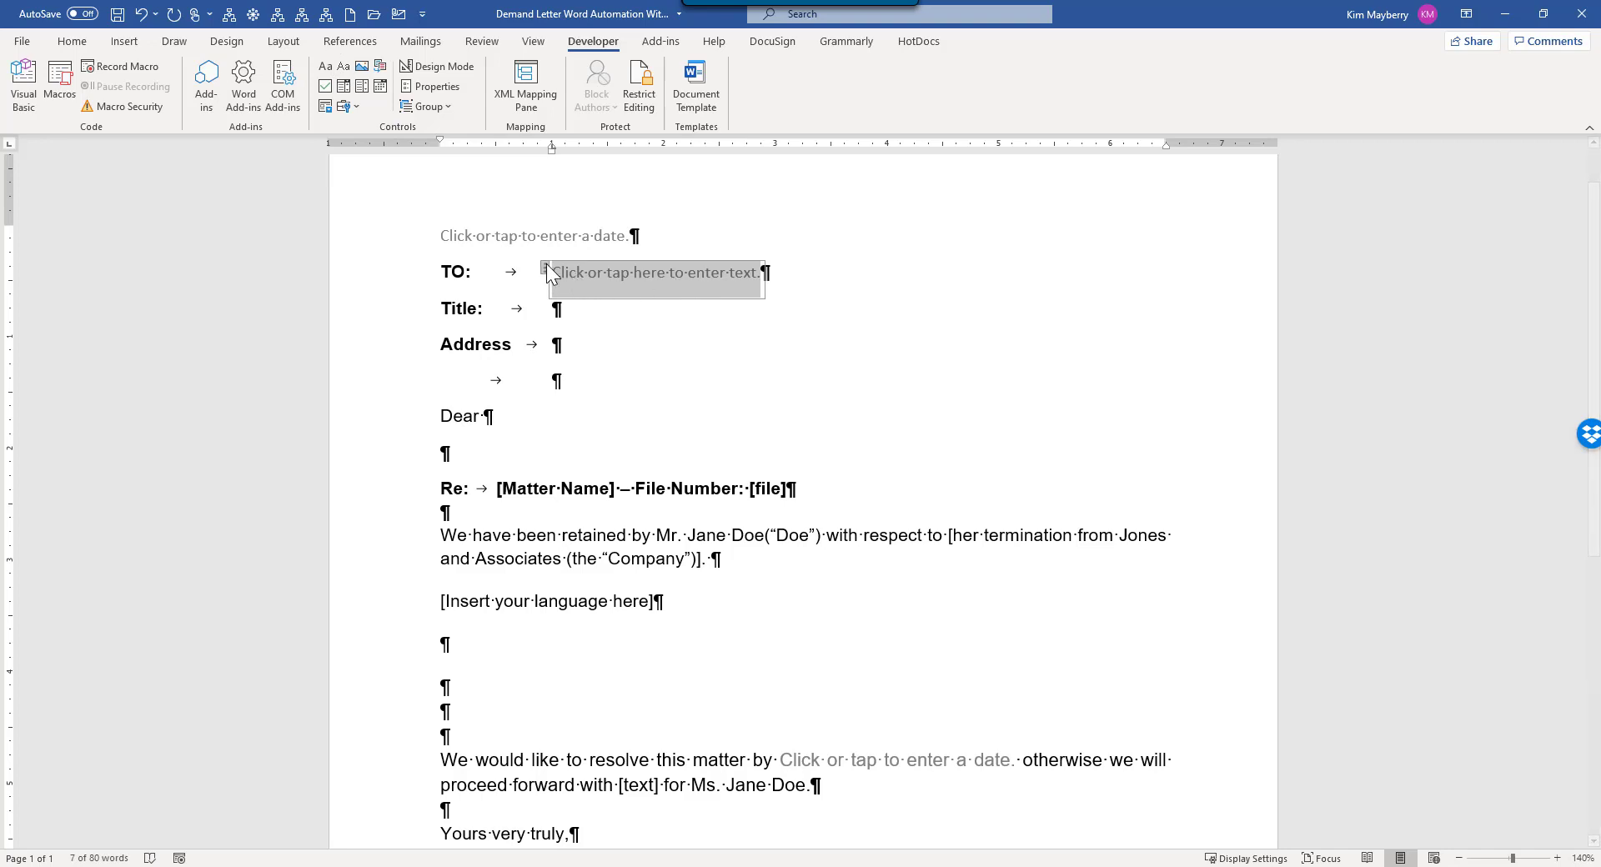
pyautogui.click(429, 83)
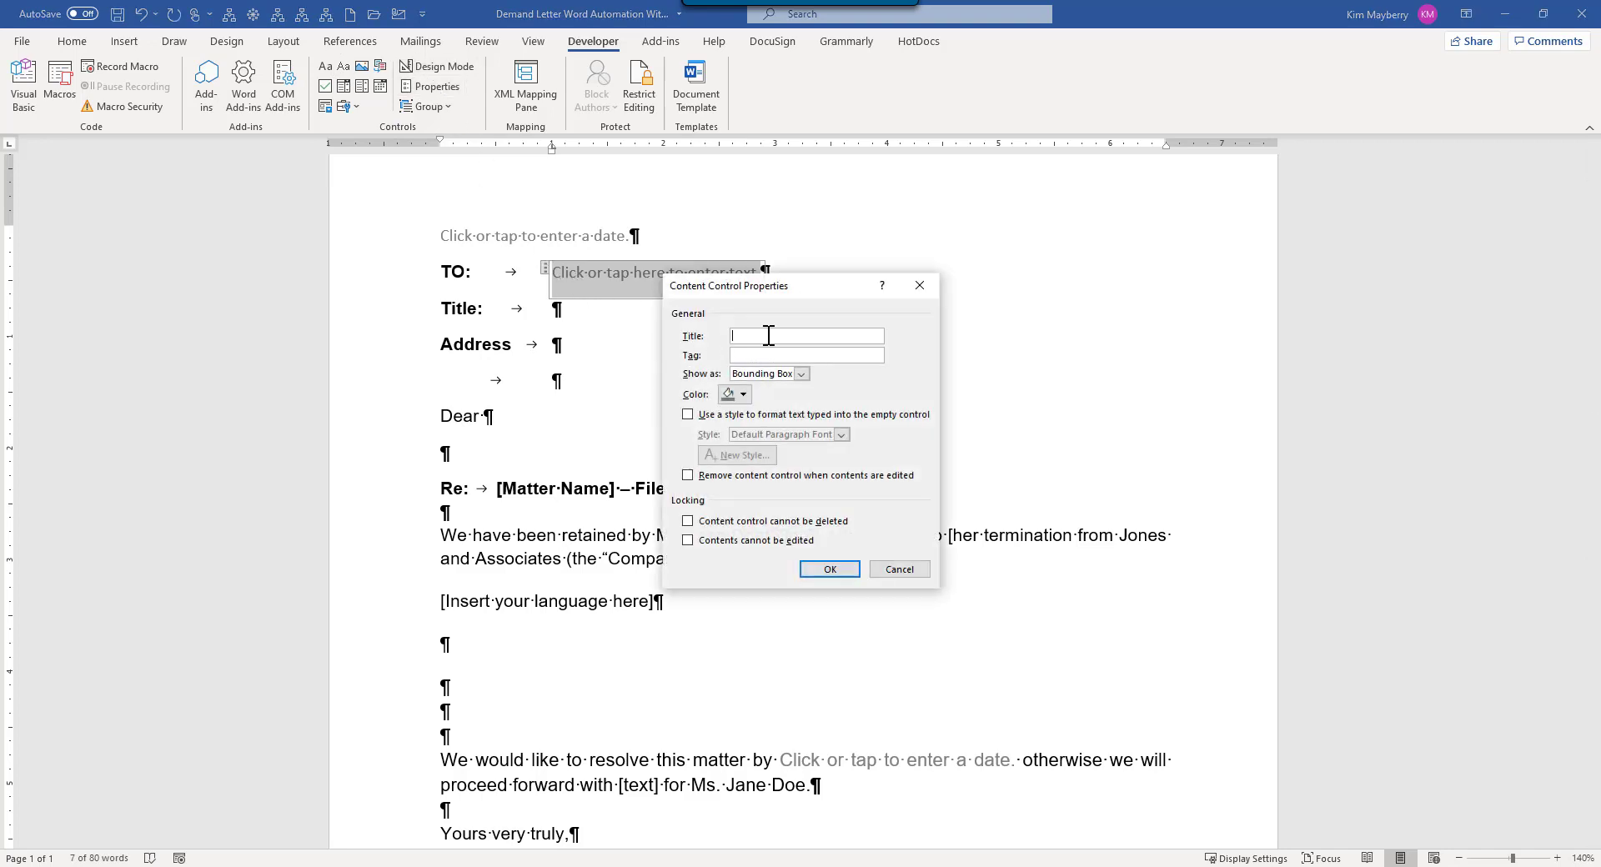
pyautogui.write('Opposing Attorney')
pyautogui.click(831, 569)
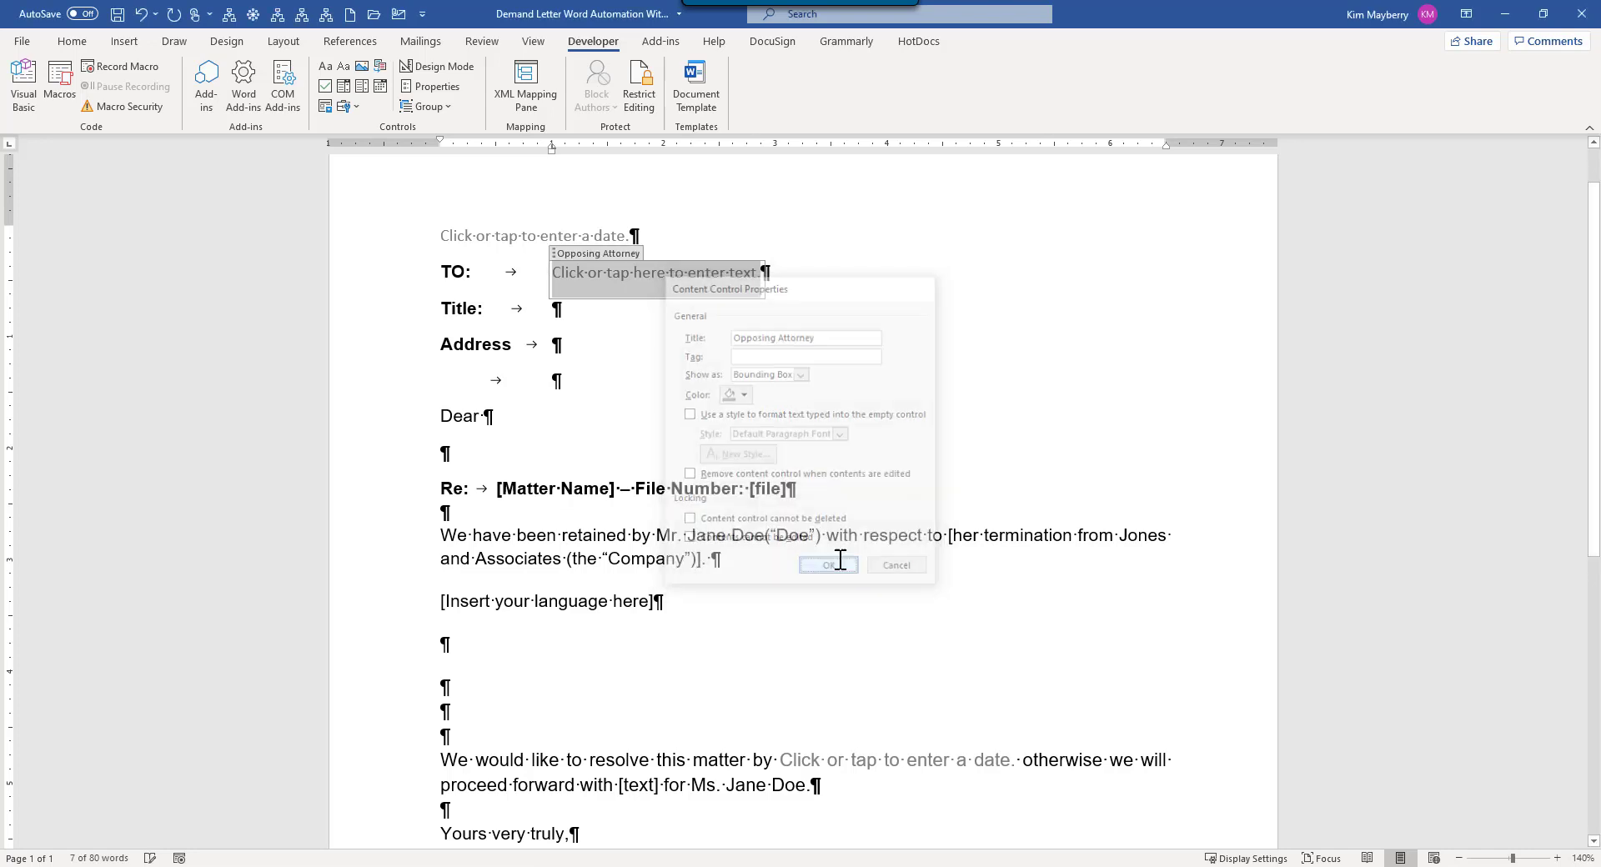
# Select the TO control and the date control in turn to compare how their titles show
pyautogui.click(599, 273)
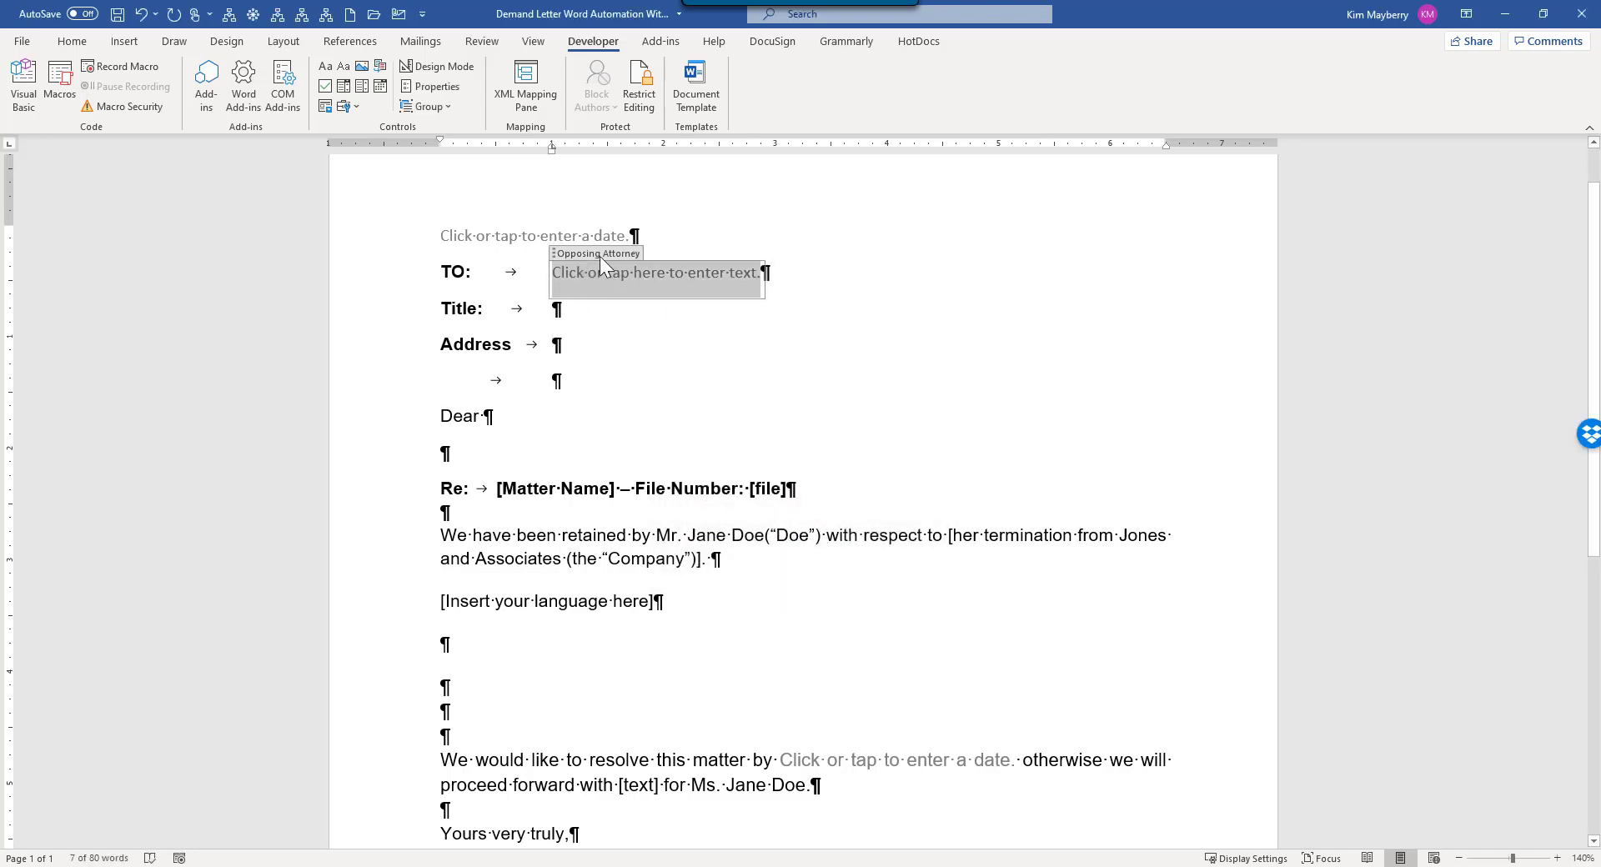
pyautogui.click(585, 326)
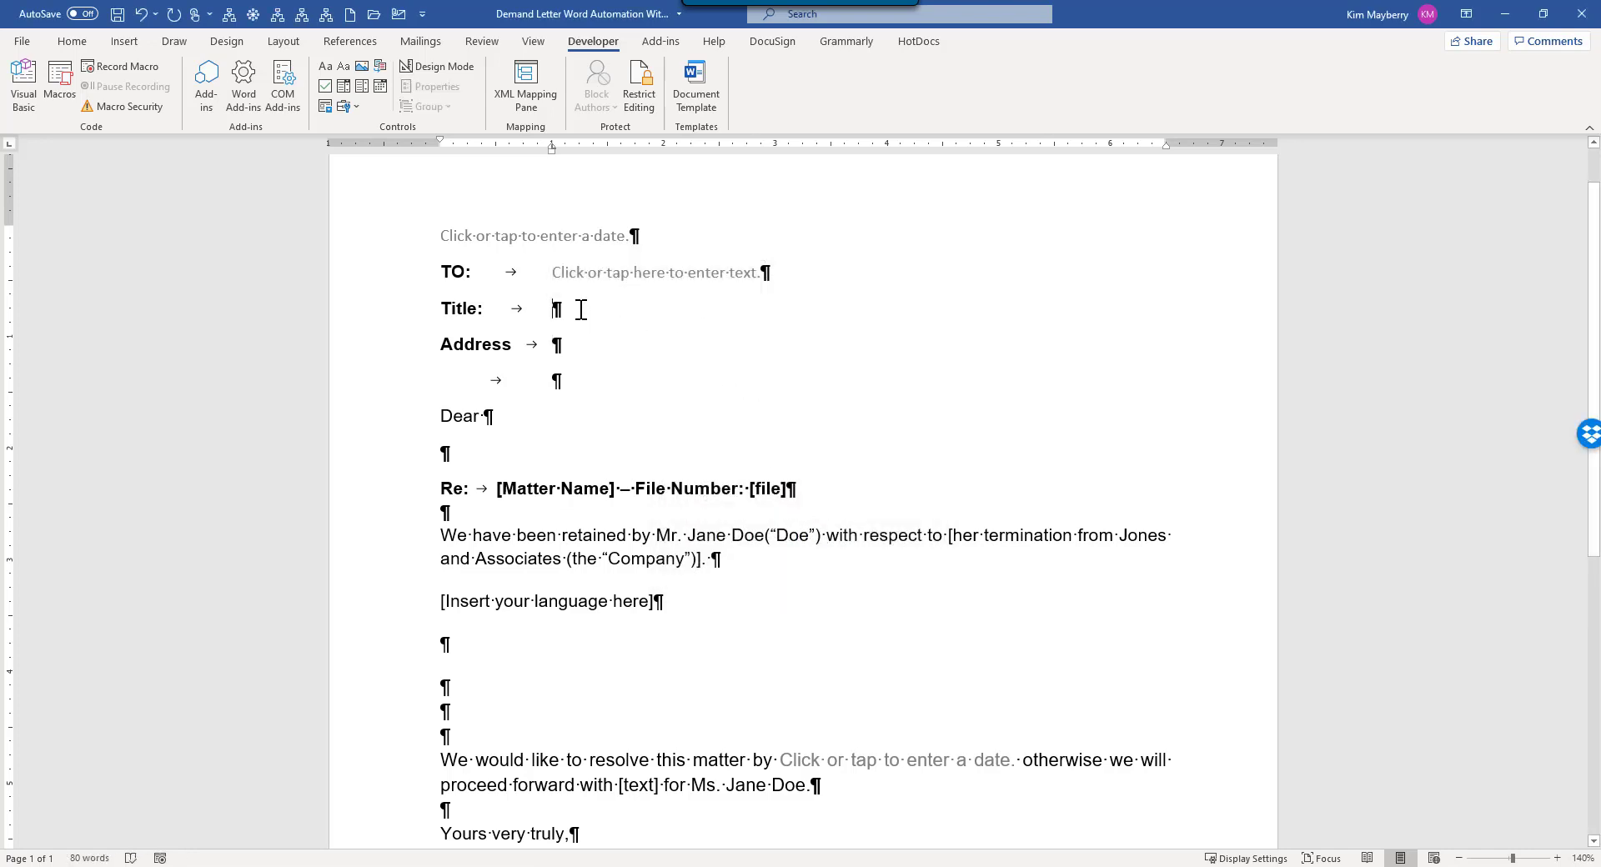
pyautogui.click(575, 272)
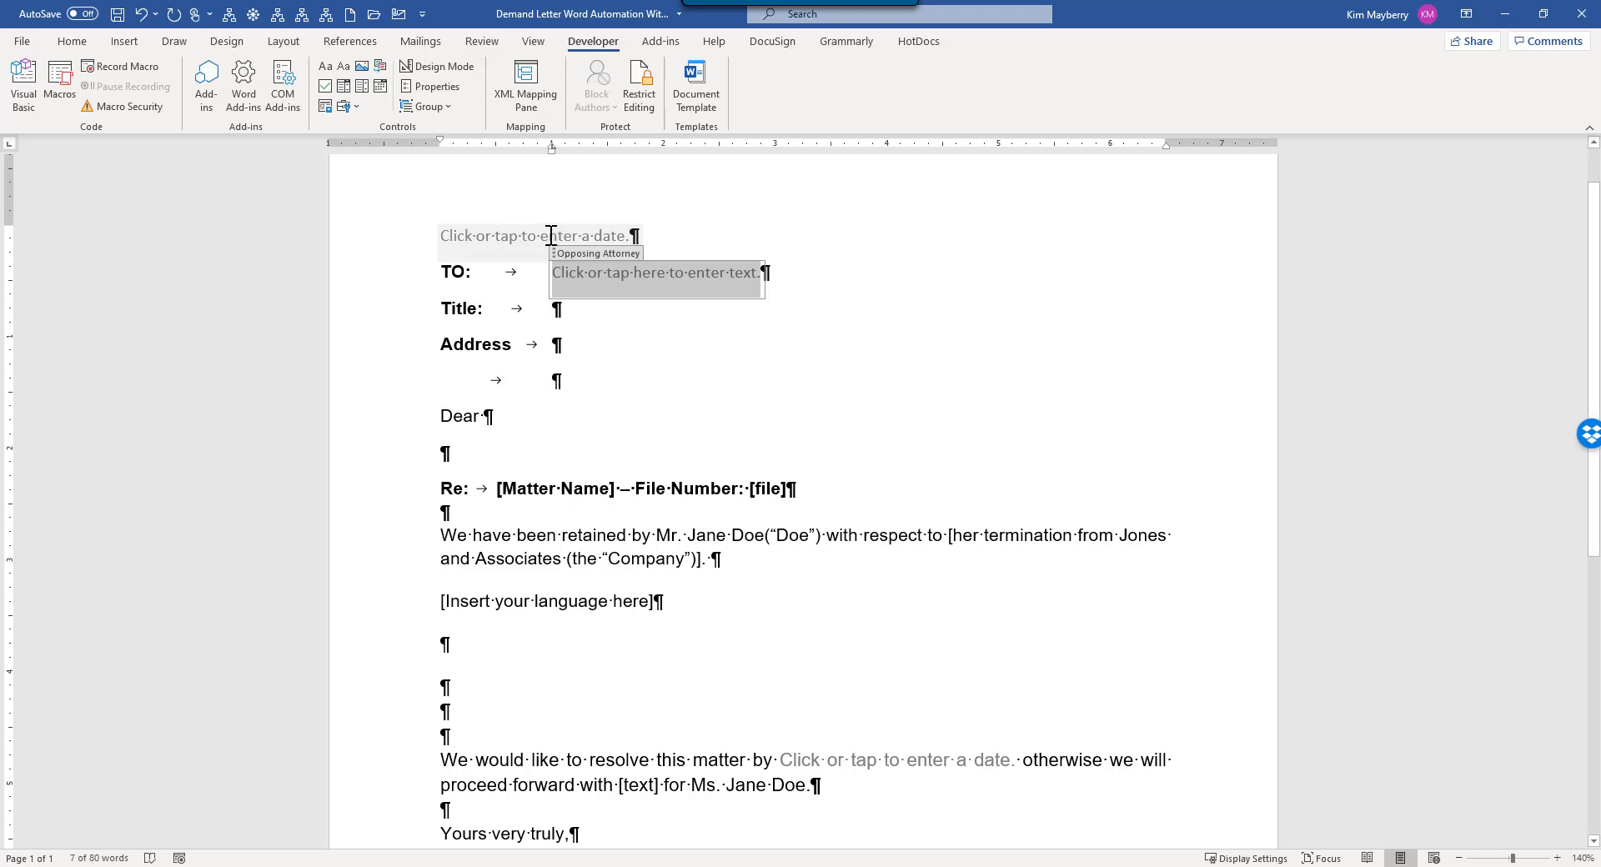
pyautogui.click(498, 236)
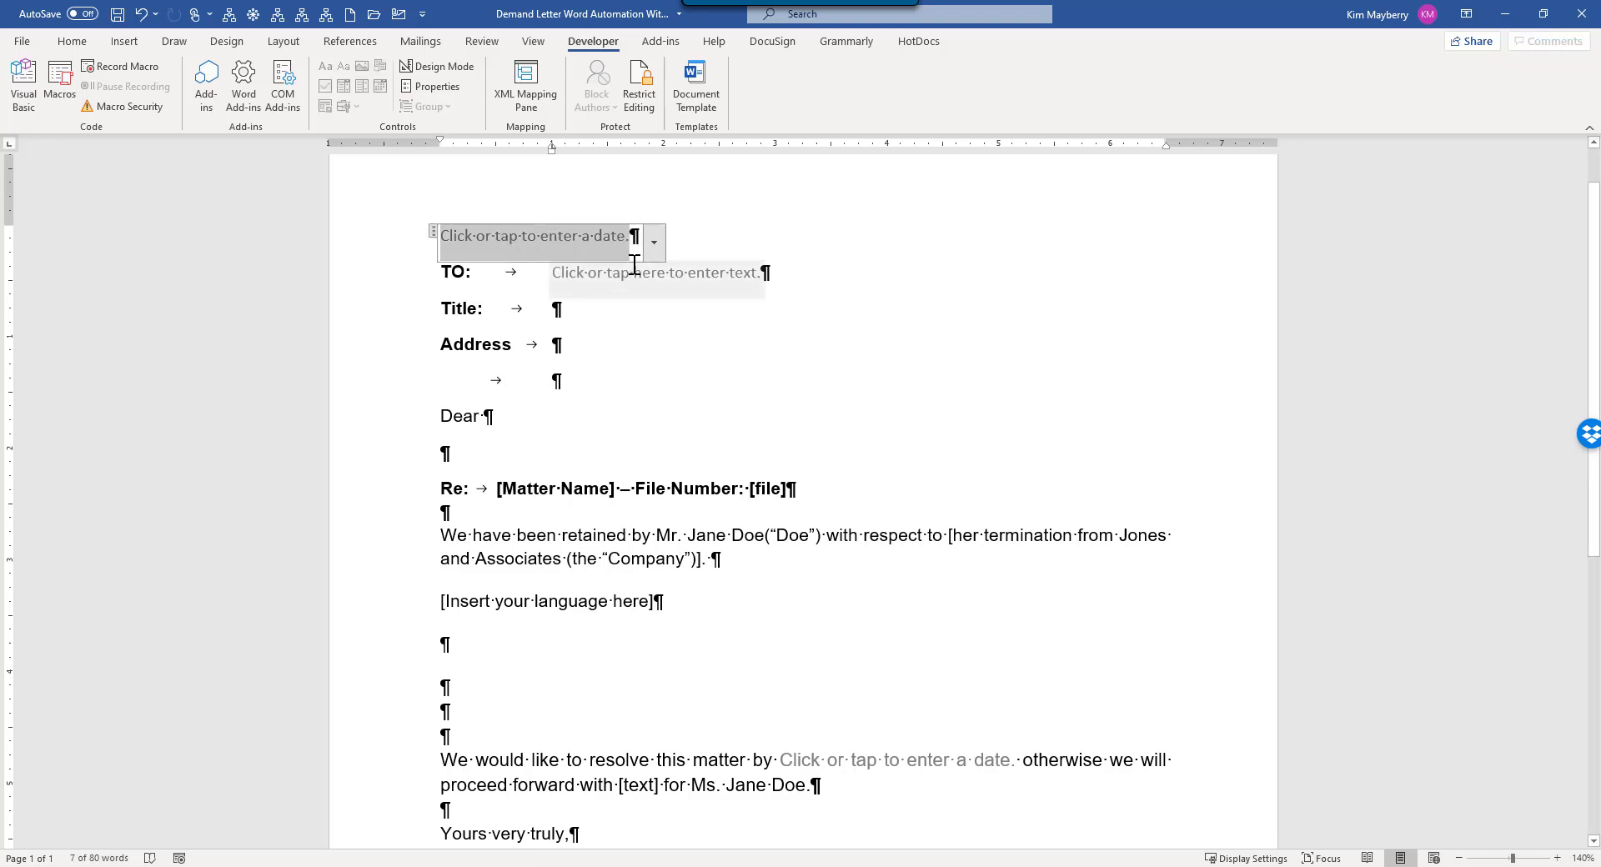
pyautogui.click(534, 489)
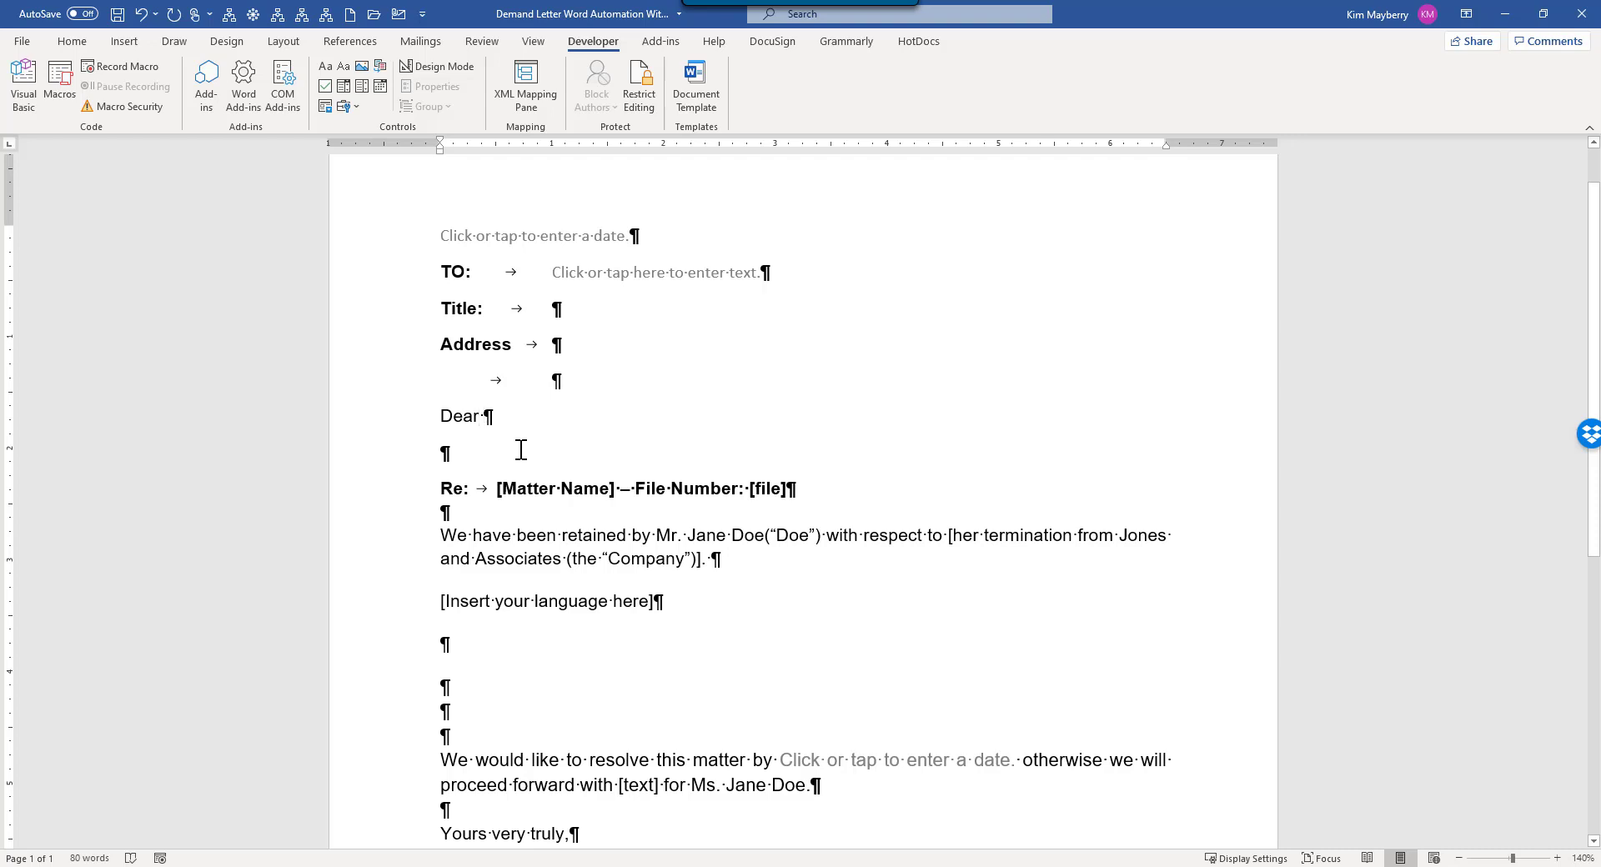
# Insert a Combo Box content control after "Dear" and title it "Gender"
pyautogui.click(528, 409)
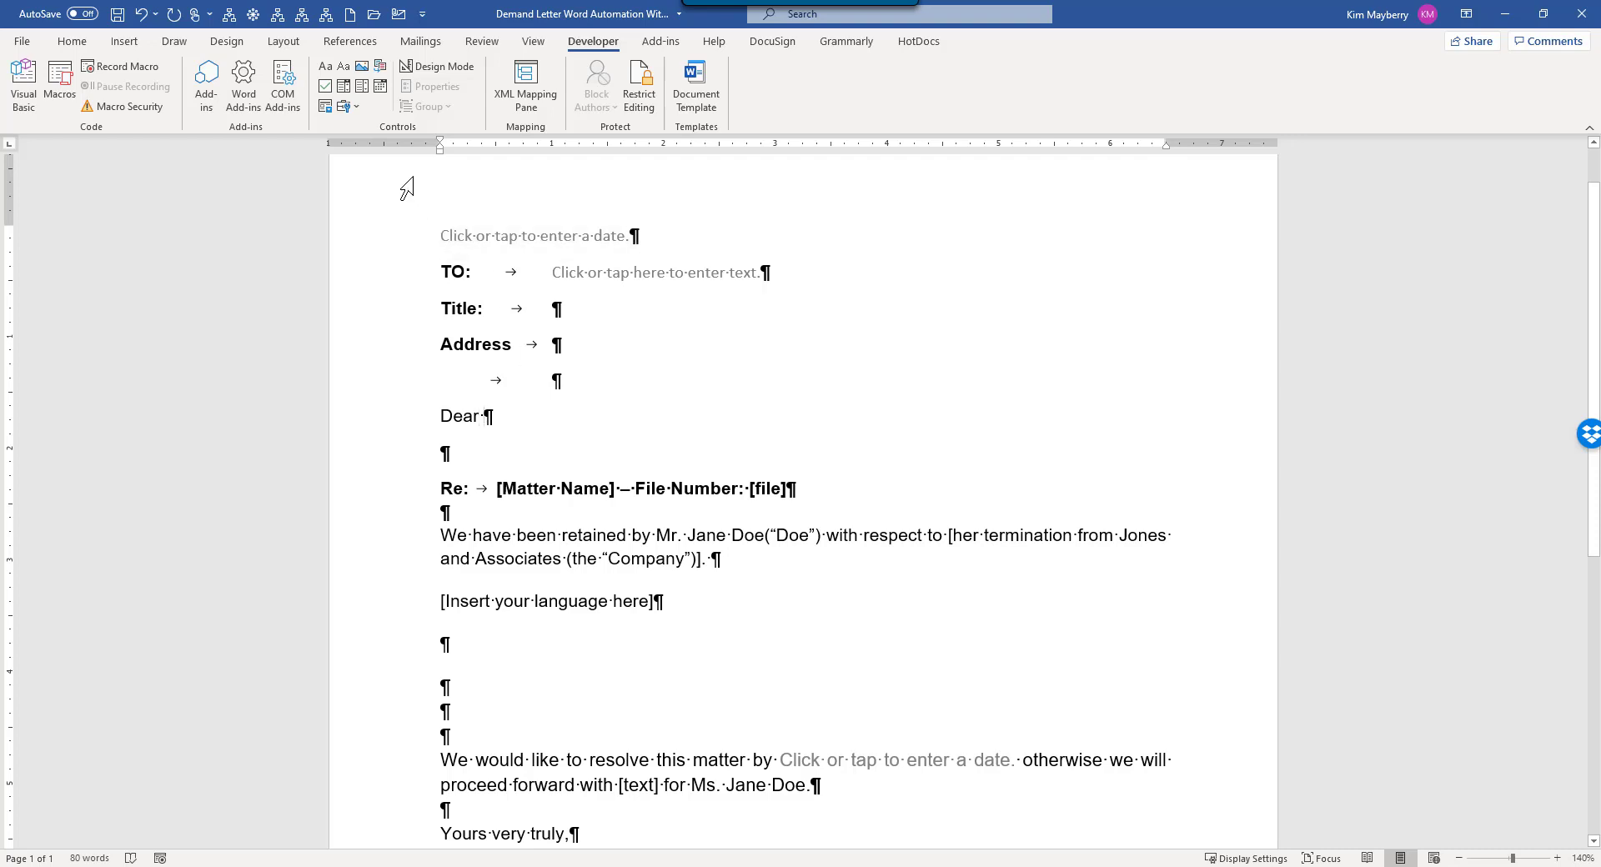
pyautogui.click(347, 83)
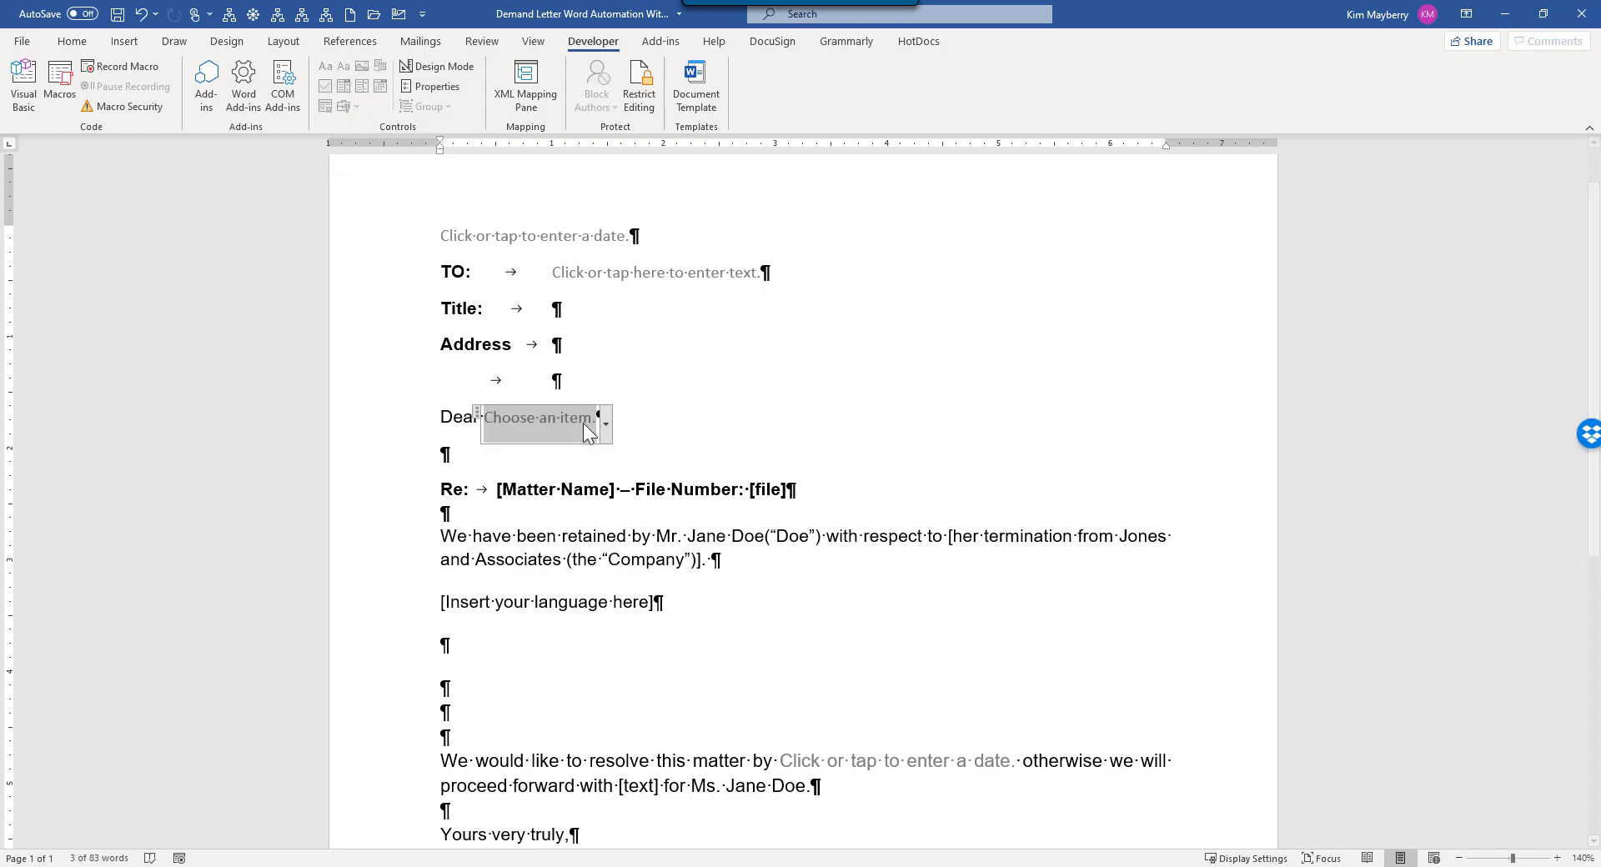
pyautogui.click(440, 90)
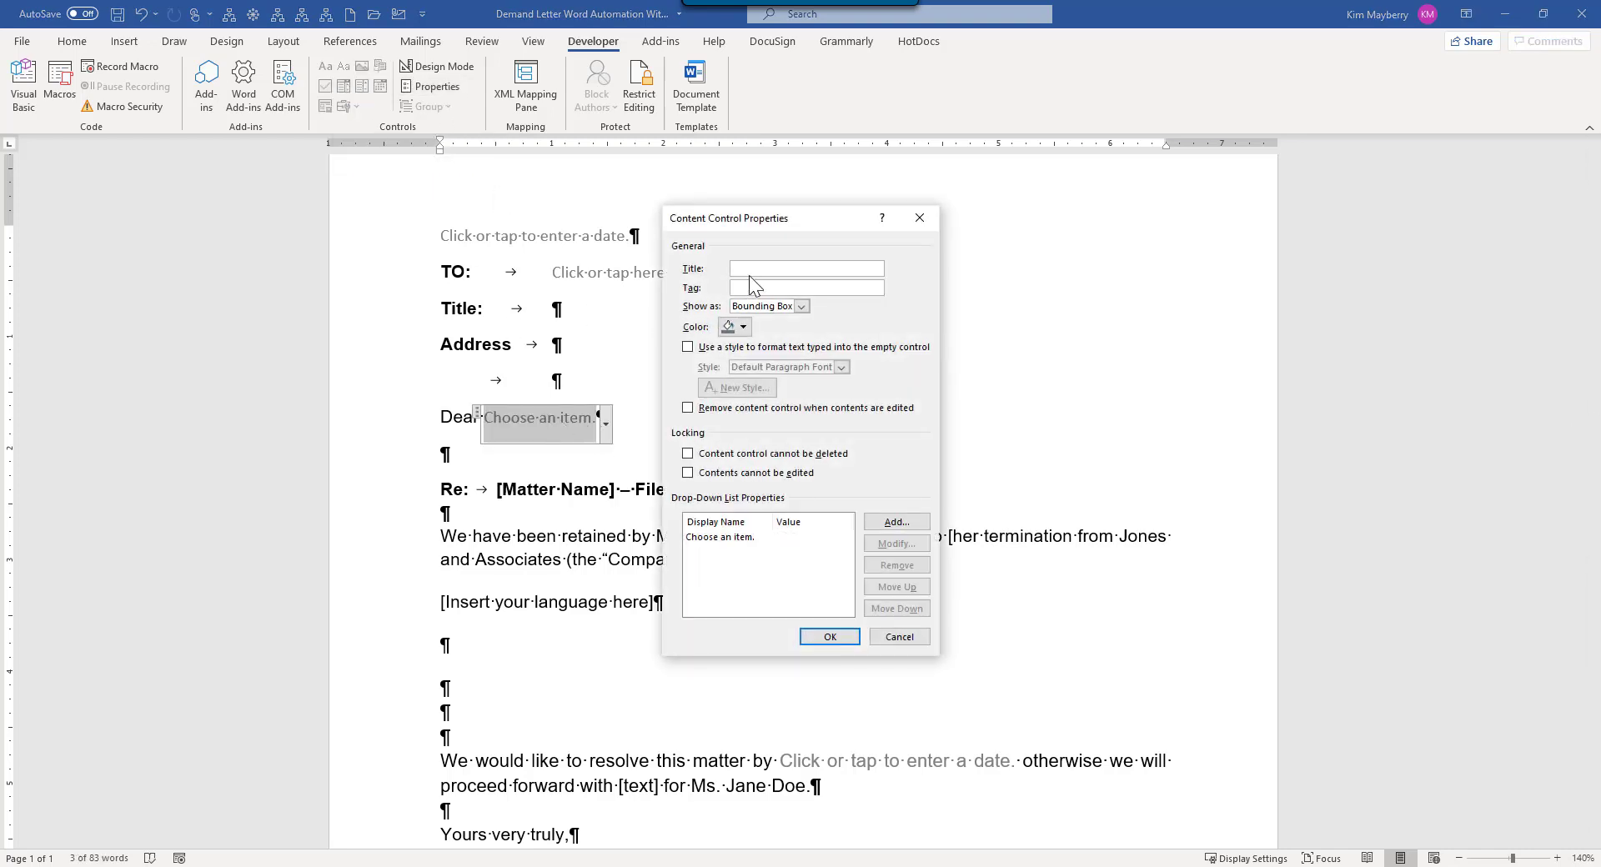
pyautogui.write('Gender')
# Add the choices "Mr." and "Ms." to the Gender combo box's drop-down list
pyautogui.click(896, 523)
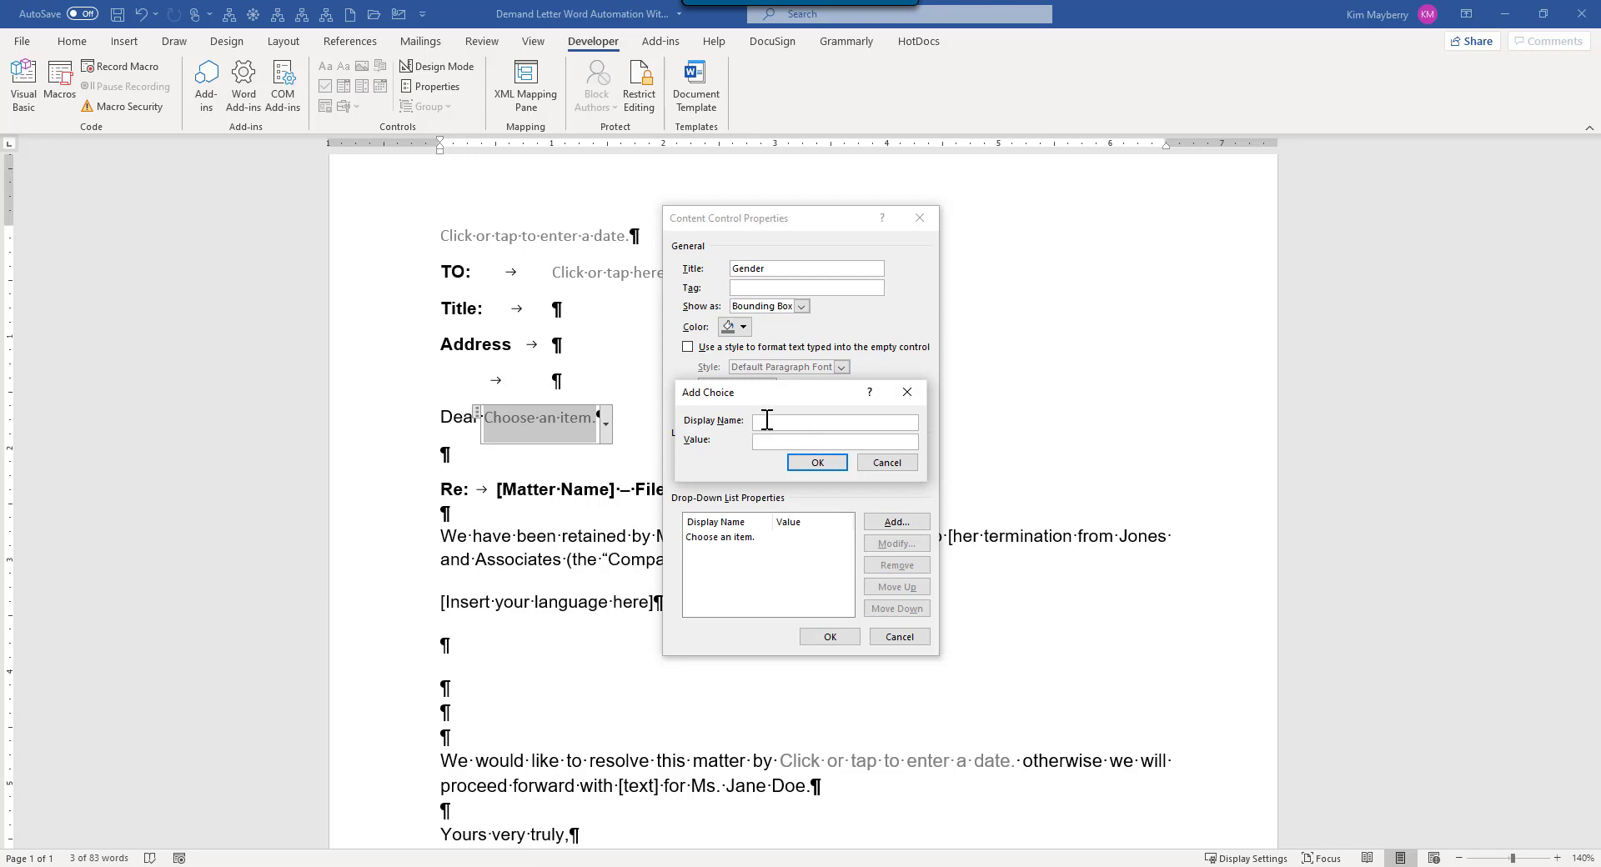
pyautogui.write('Mr.')
pyautogui.click(817, 464)
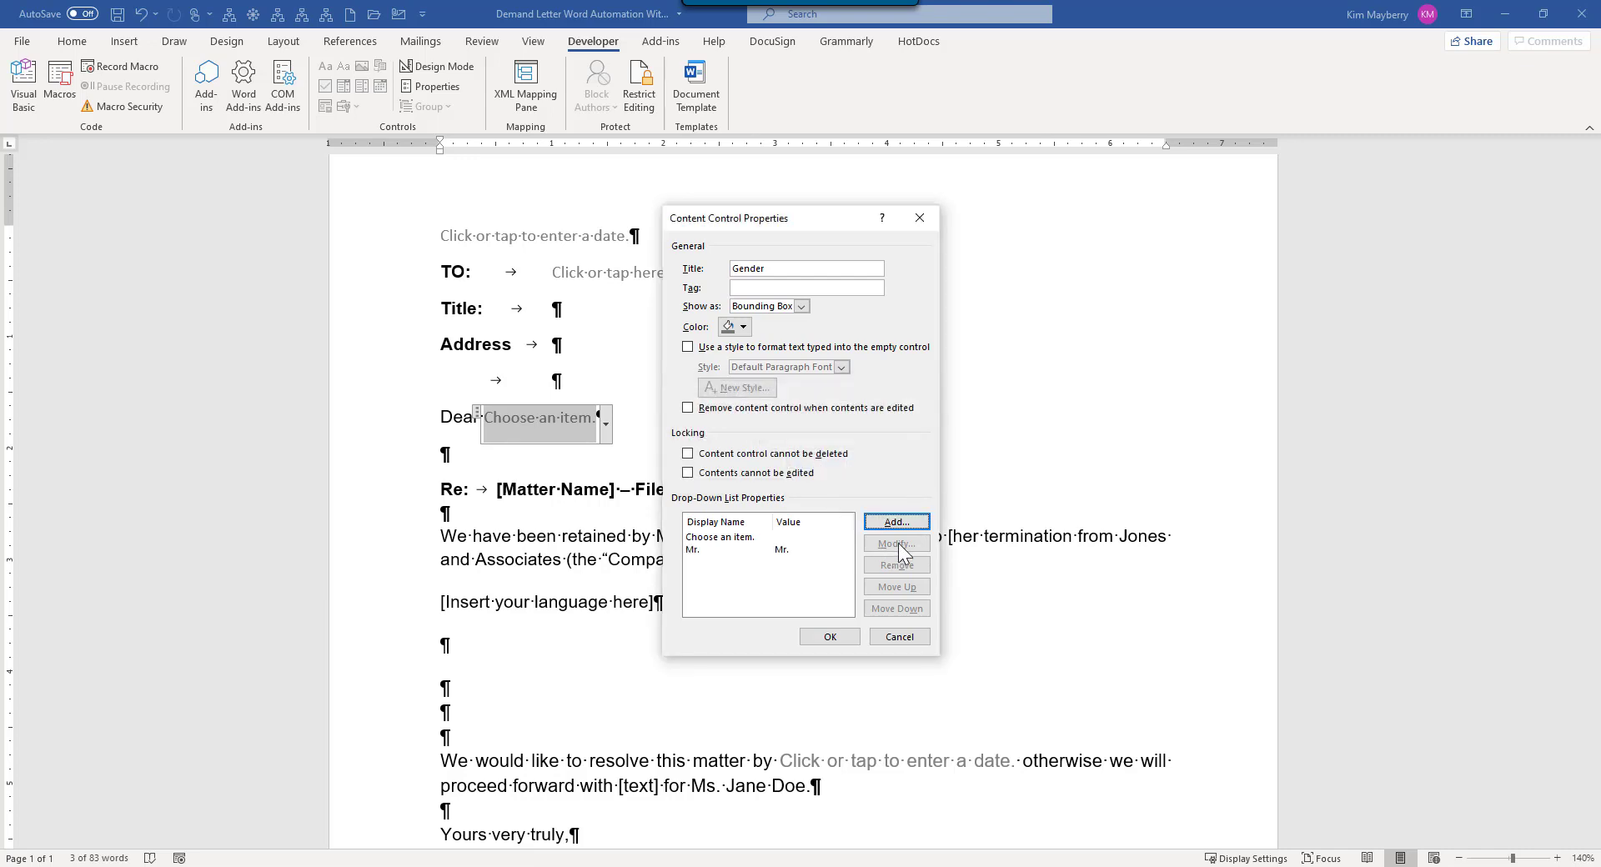
pyautogui.click(897, 523)
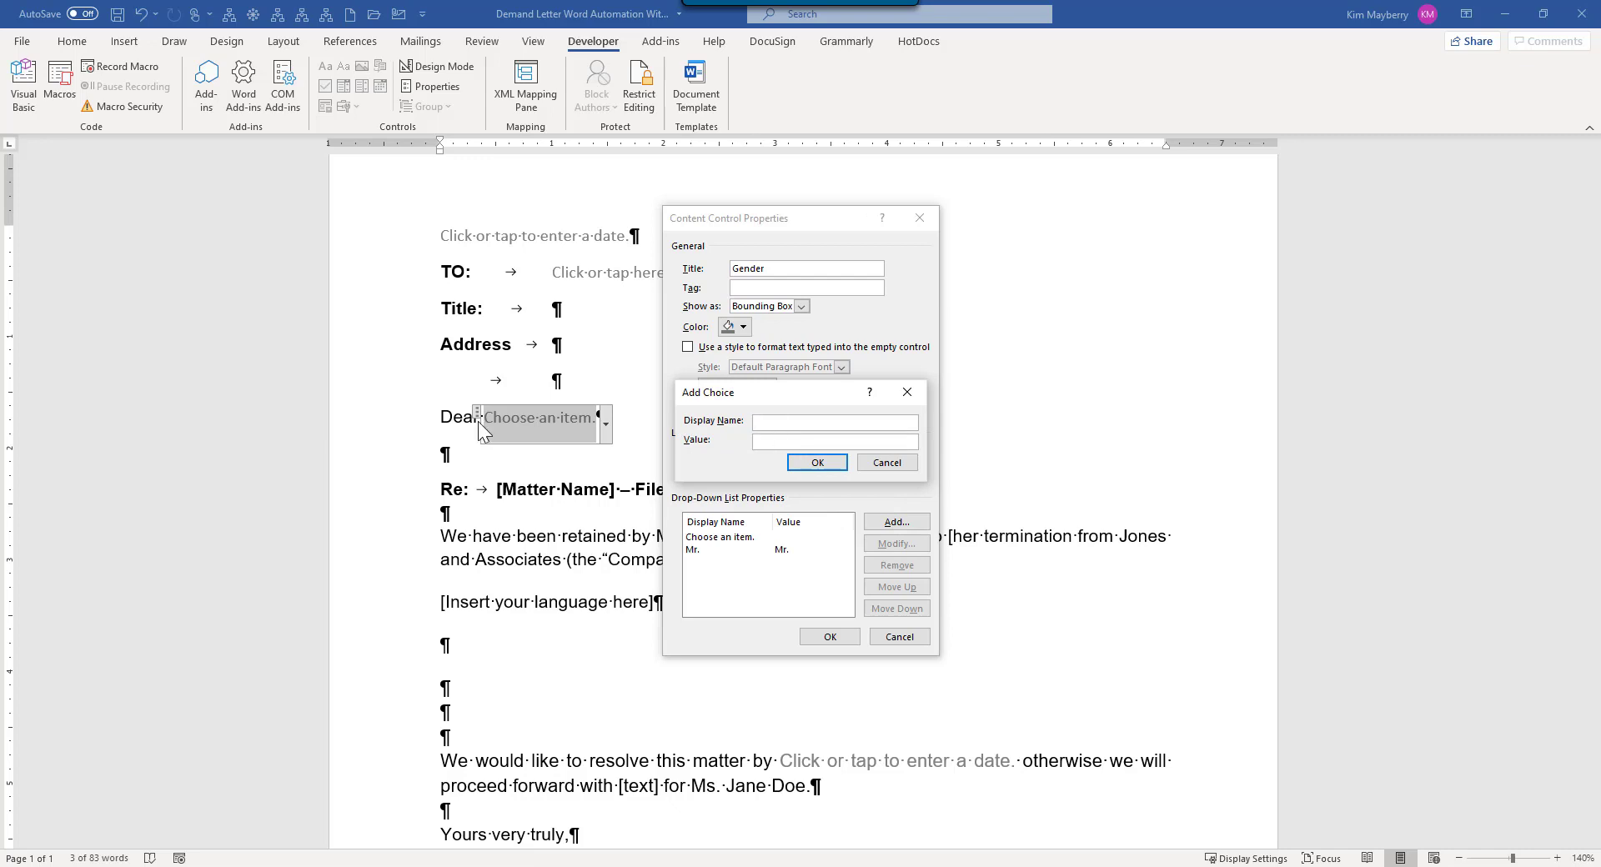
pyautogui.write('Ms.')
pyautogui.click(824, 465)
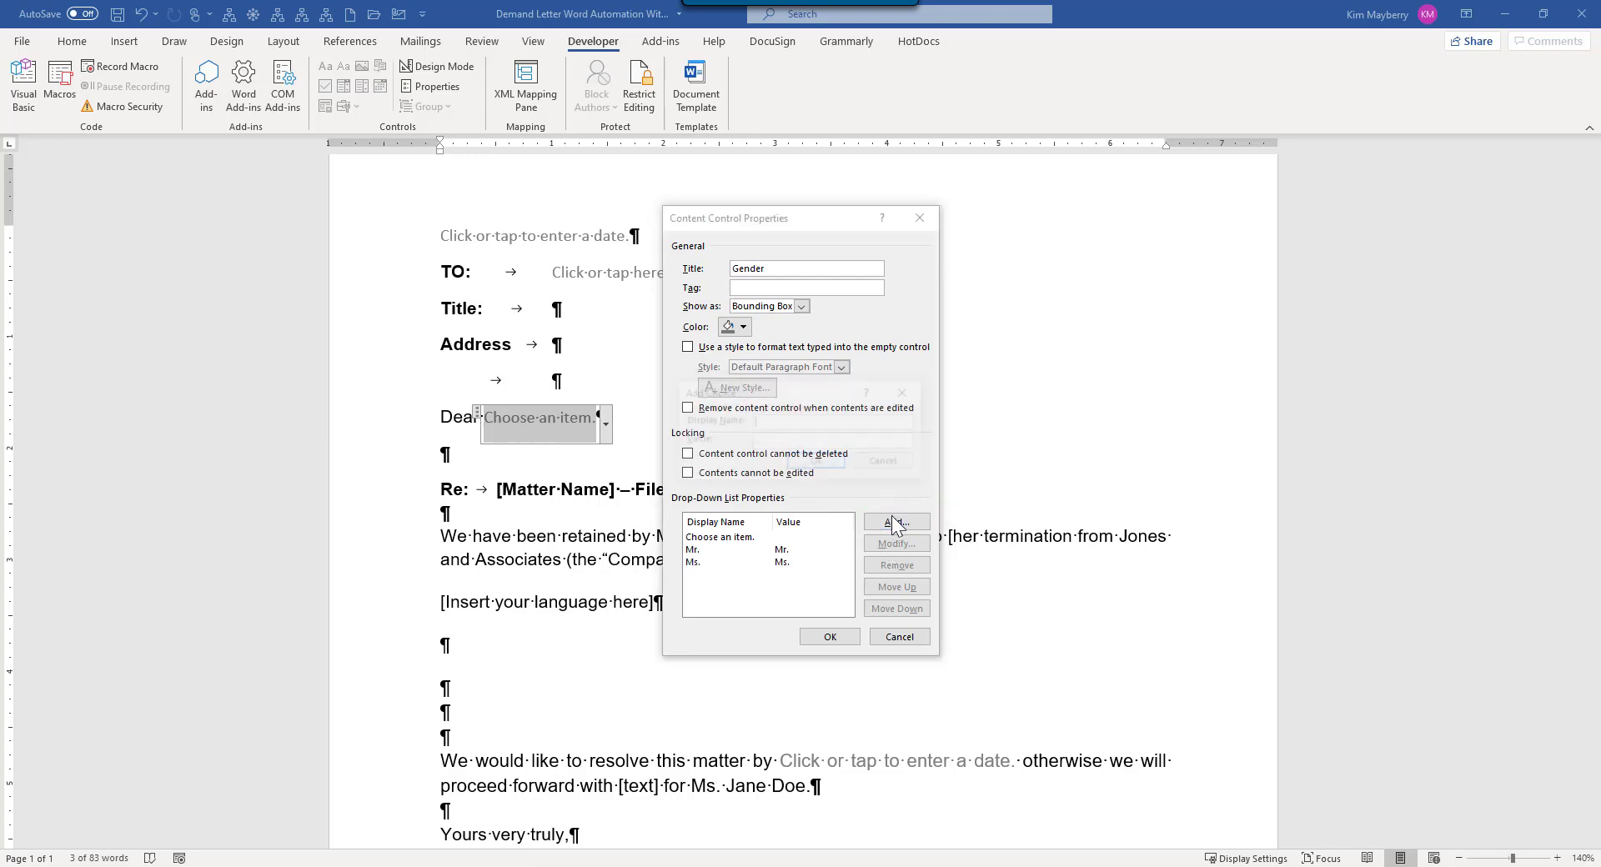
# Add the choices "Mrs." and "Dr." to the Gender list and remove its "Choose an item." entry
pyautogui.click(892, 518)
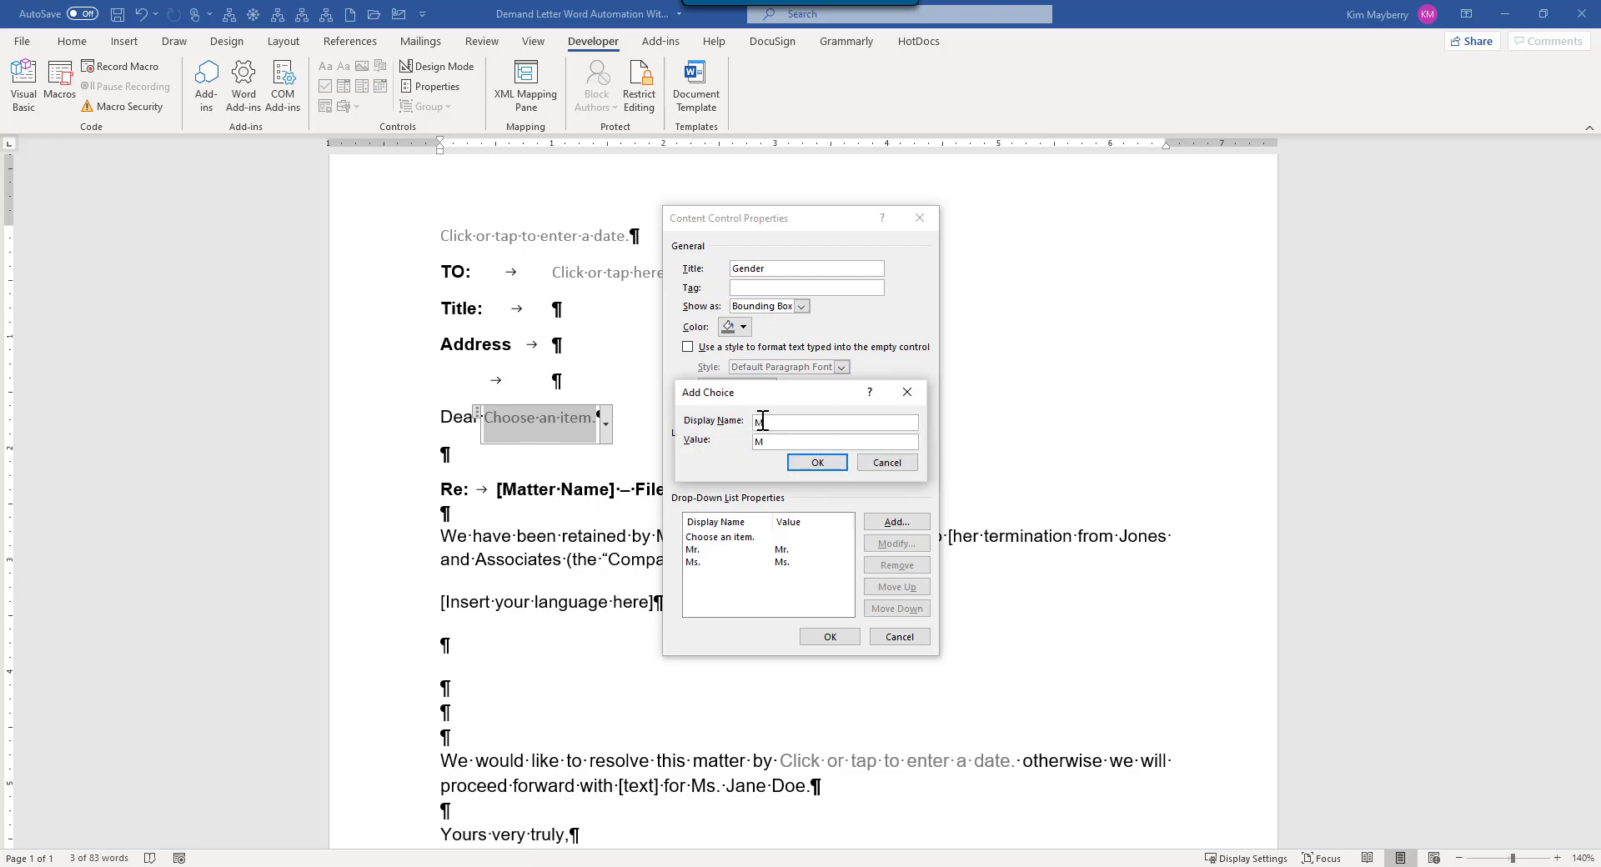
pyautogui.write('Ms')
pyautogui.press('BackSpace')
pyautogui.write('rs.')
pyautogui.click(818, 463)
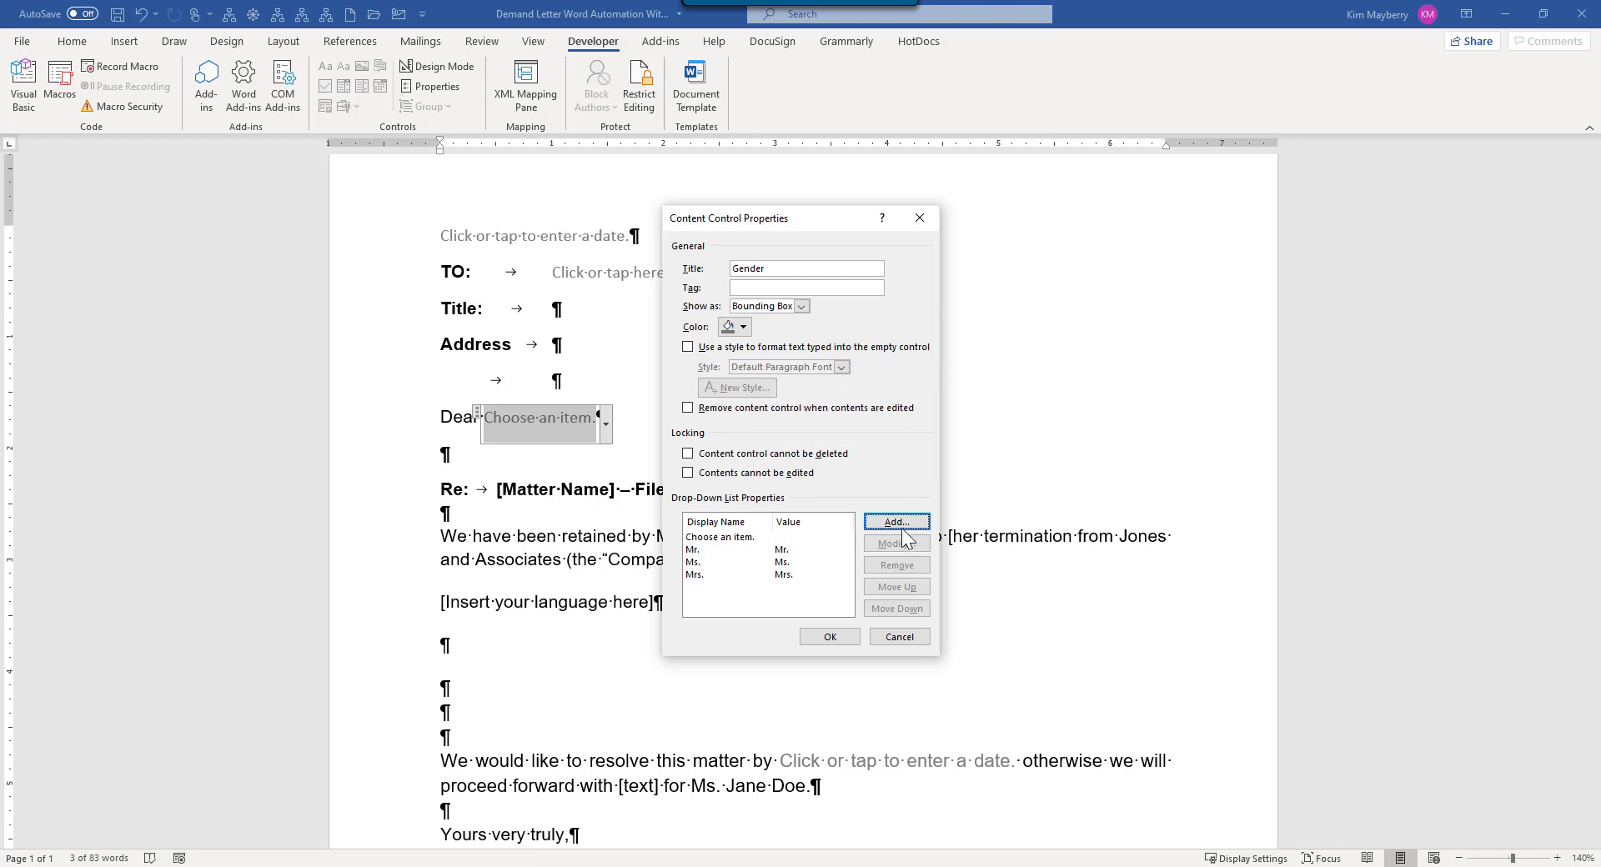
pyautogui.click(902, 527)
pyautogui.write('Dr.')
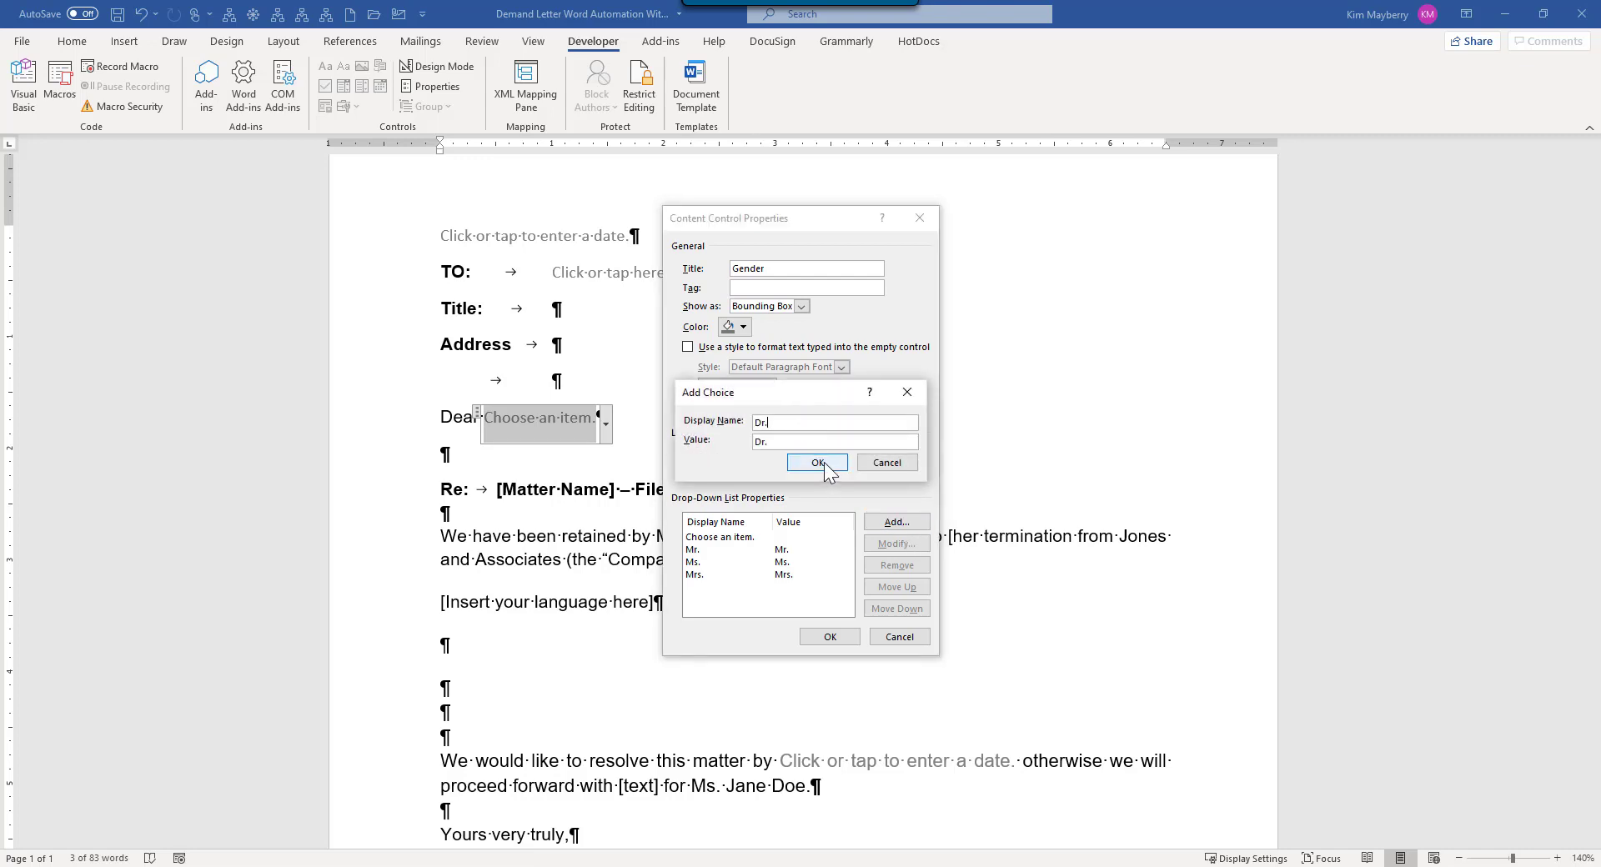
pyautogui.click(817, 463)
pyautogui.click(732, 536)
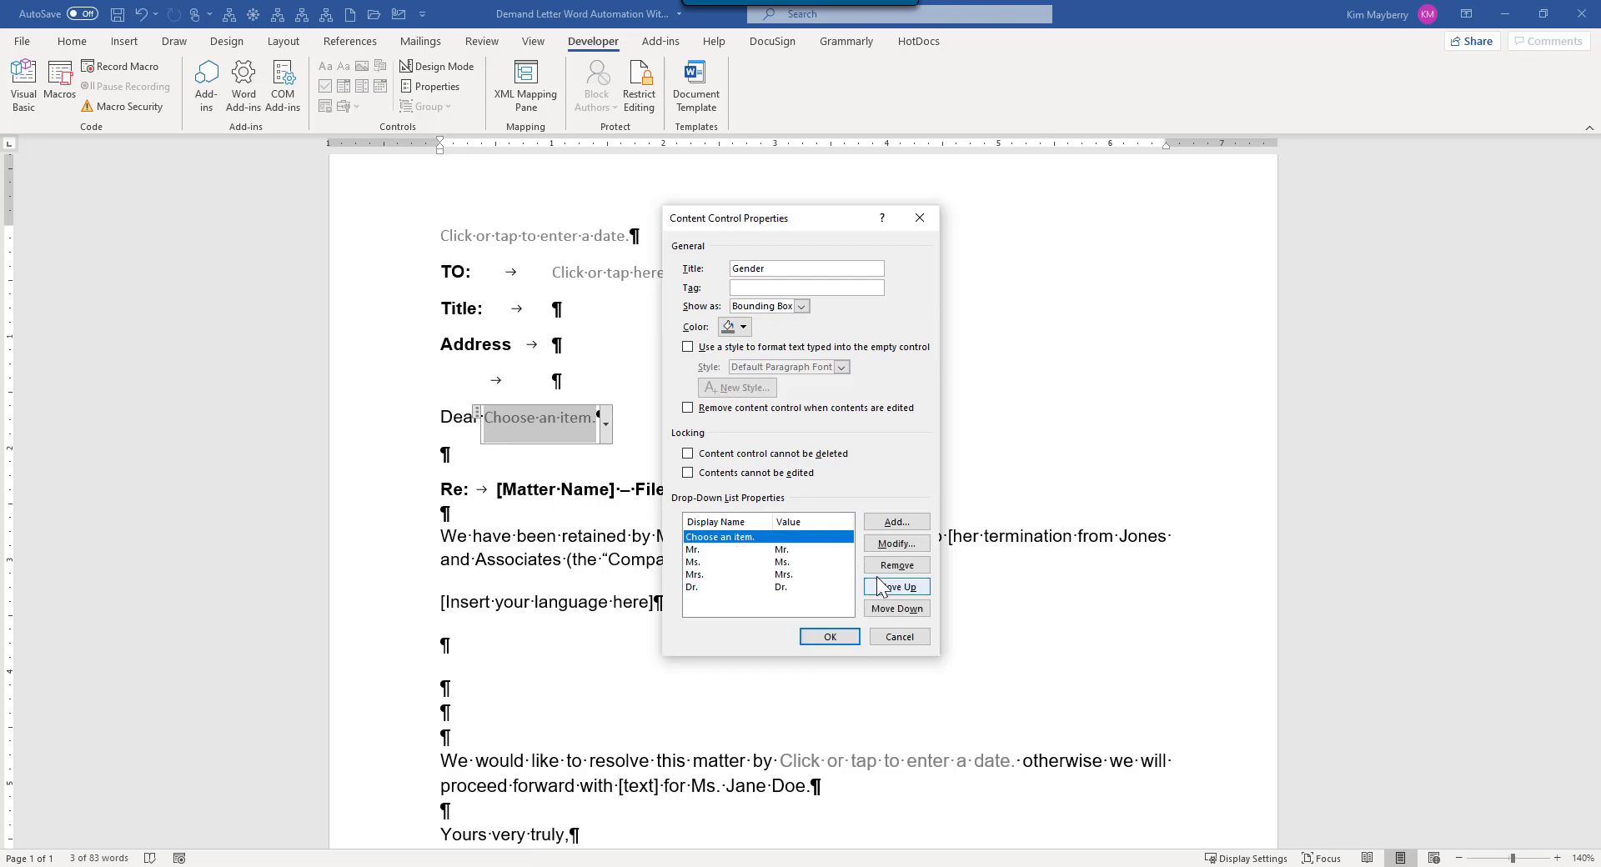
pyautogui.click(896, 566)
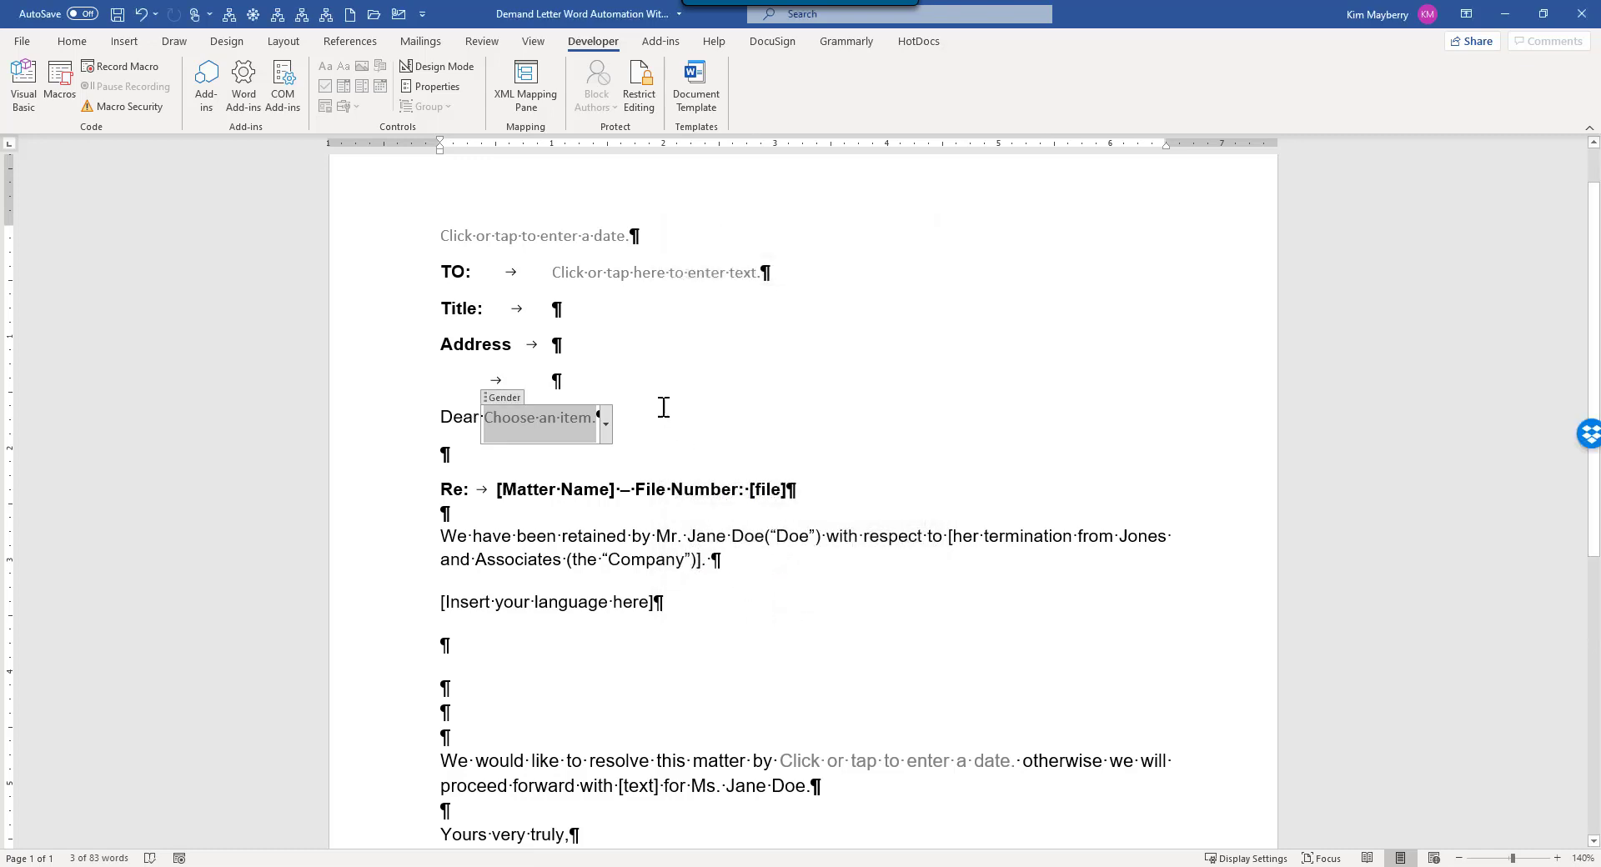
# Open the Gender list after "Dear" to examine its choices, without choosing one
pyautogui.click(603, 422)
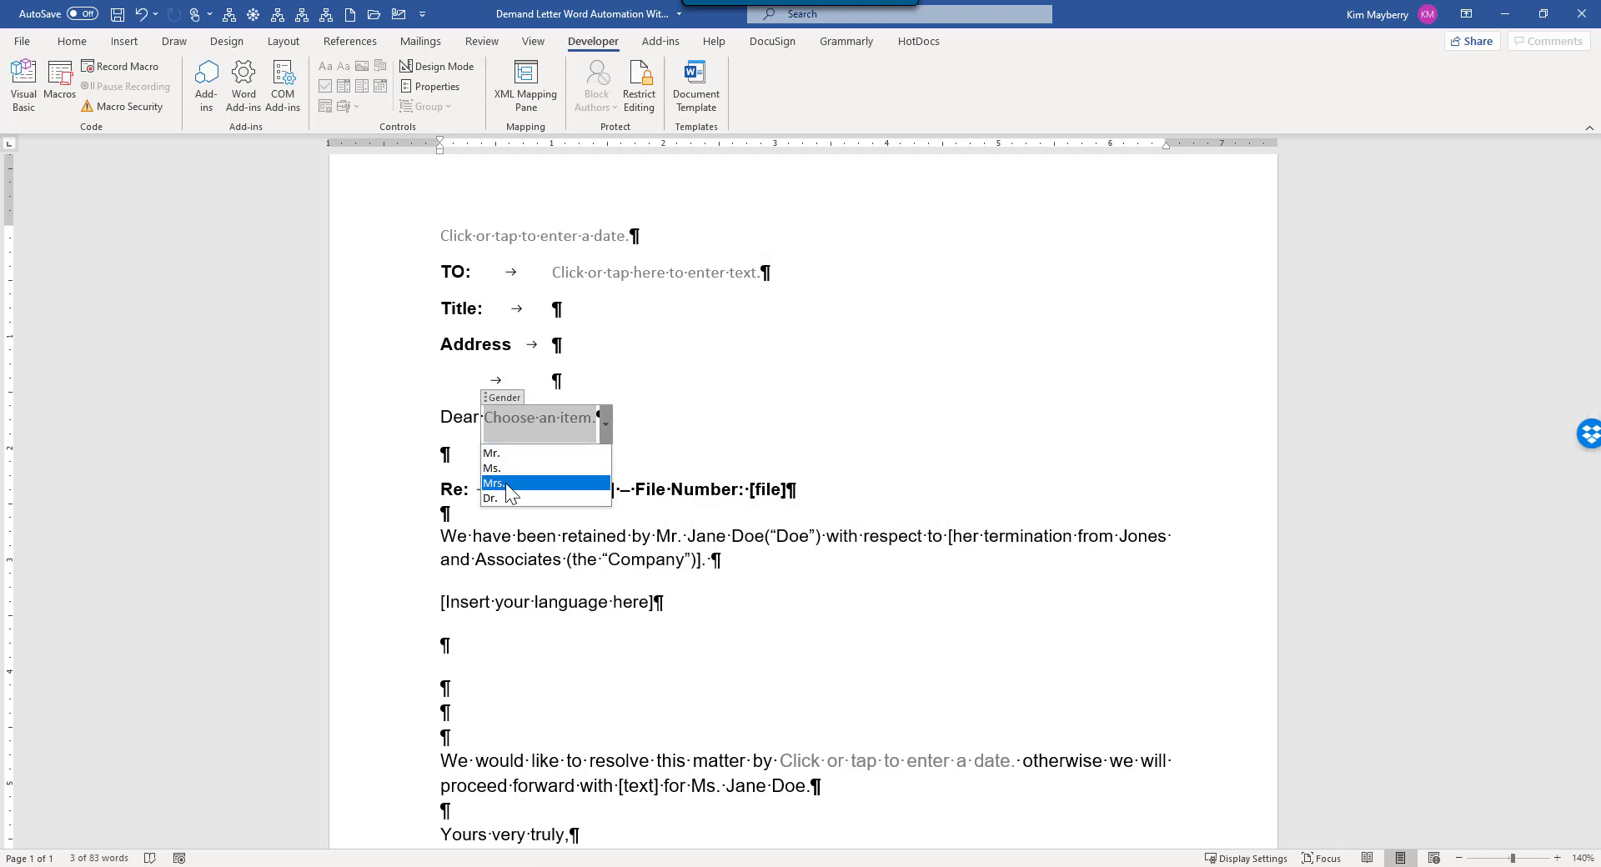
pyautogui.click(641, 420)
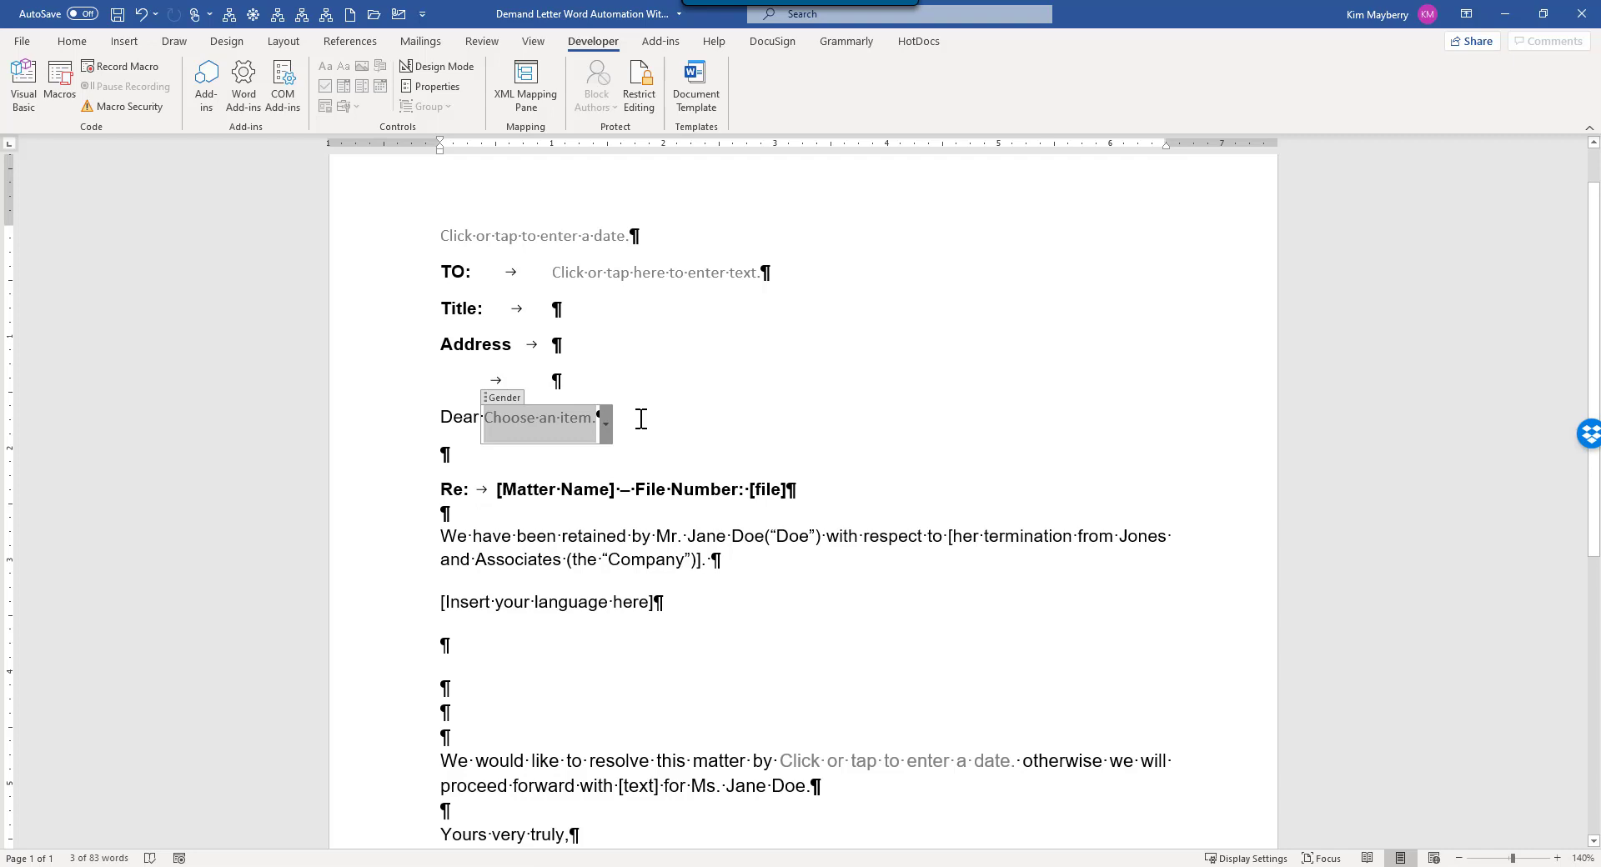
pyautogui.click(641, 419)
pyautogui.press('Tab')
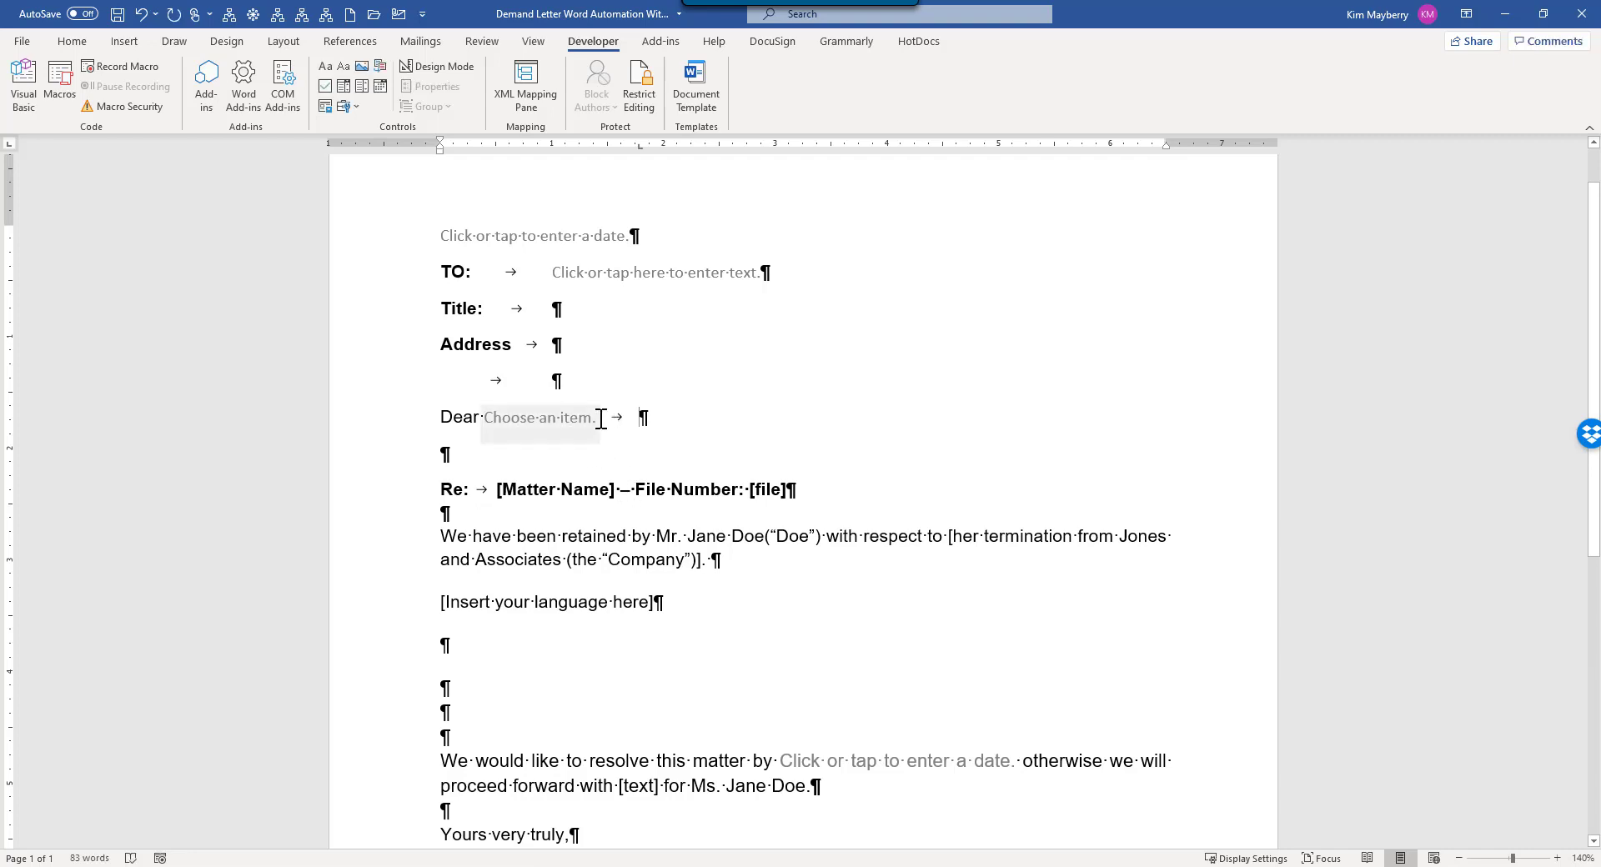
pyautogui.hotkey('ctrl', 'z')
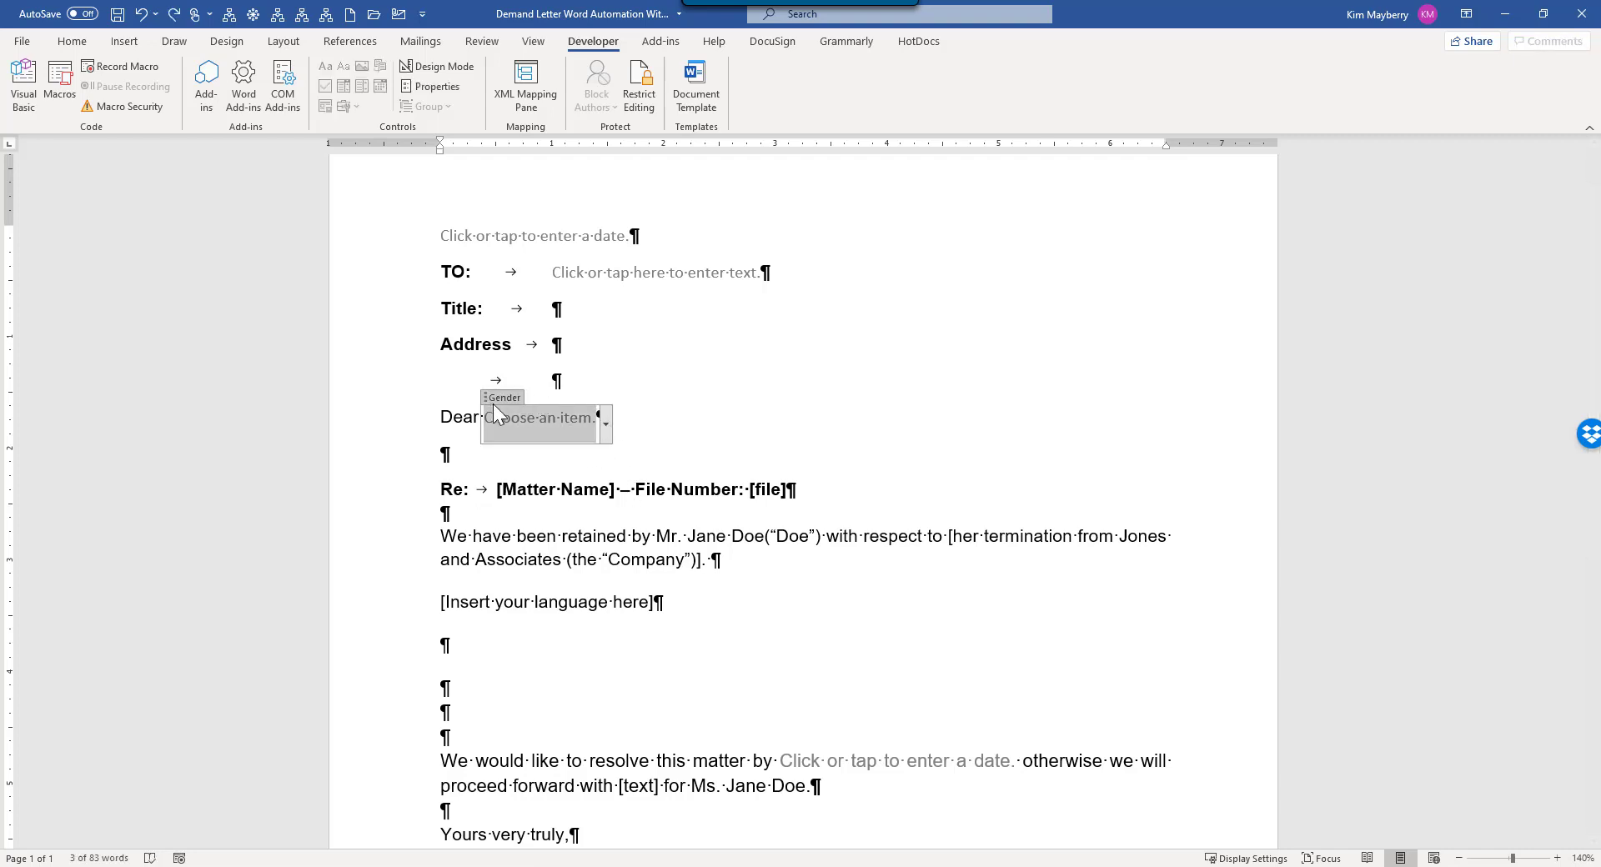
# Open the courtesy title list in the "We have been retained by" paragraph to examine its choices, without choosing one
pyautogui.click(660, 536)
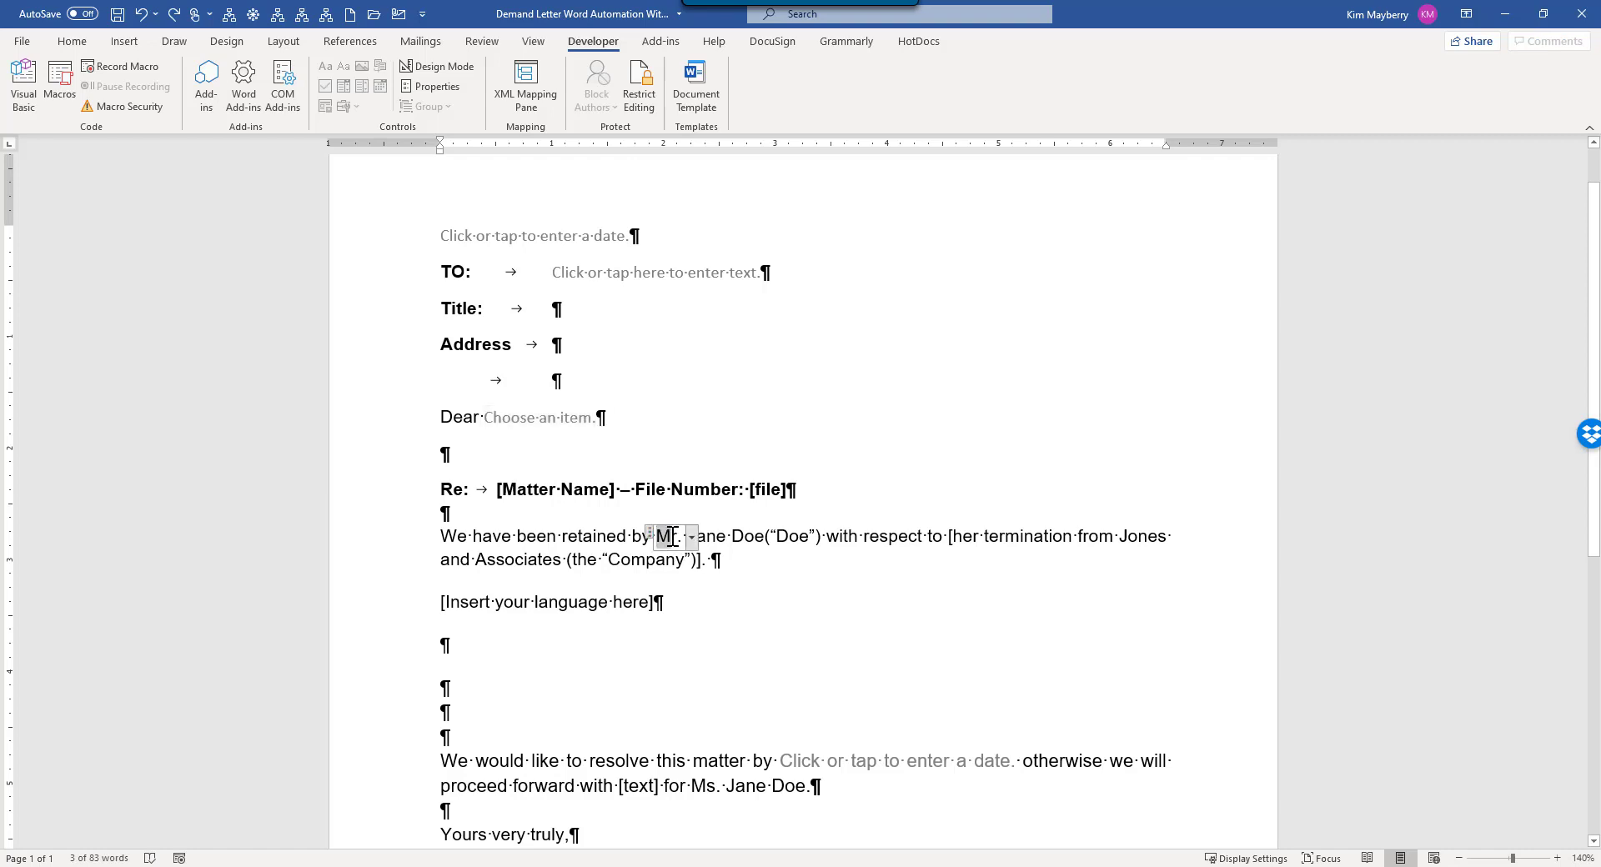
pyautogui.click(693, 537)
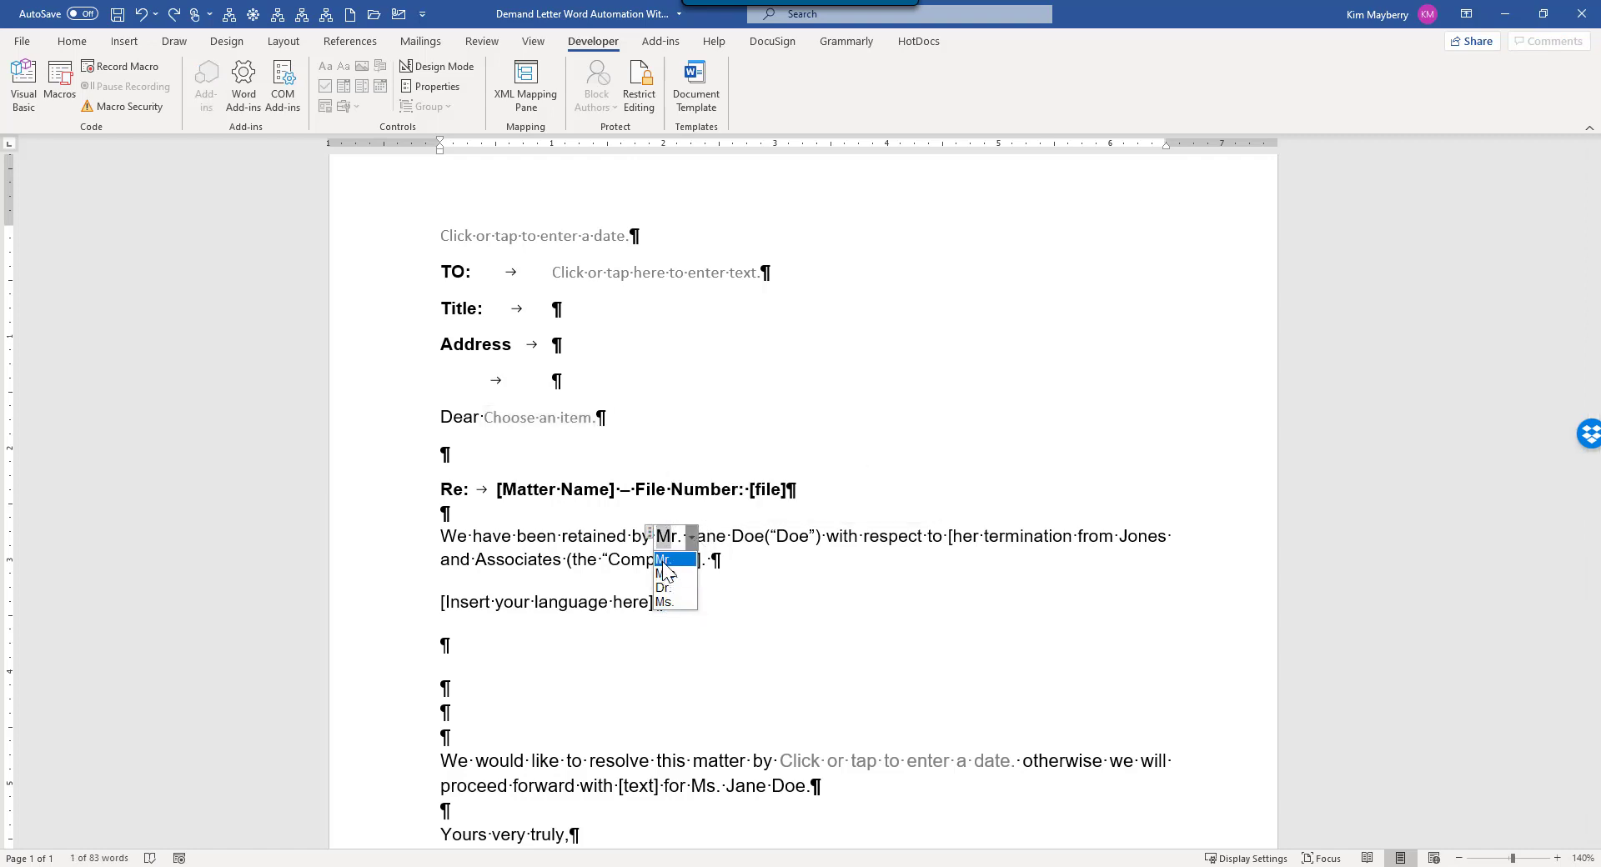
pyautogui.click(774, 539)
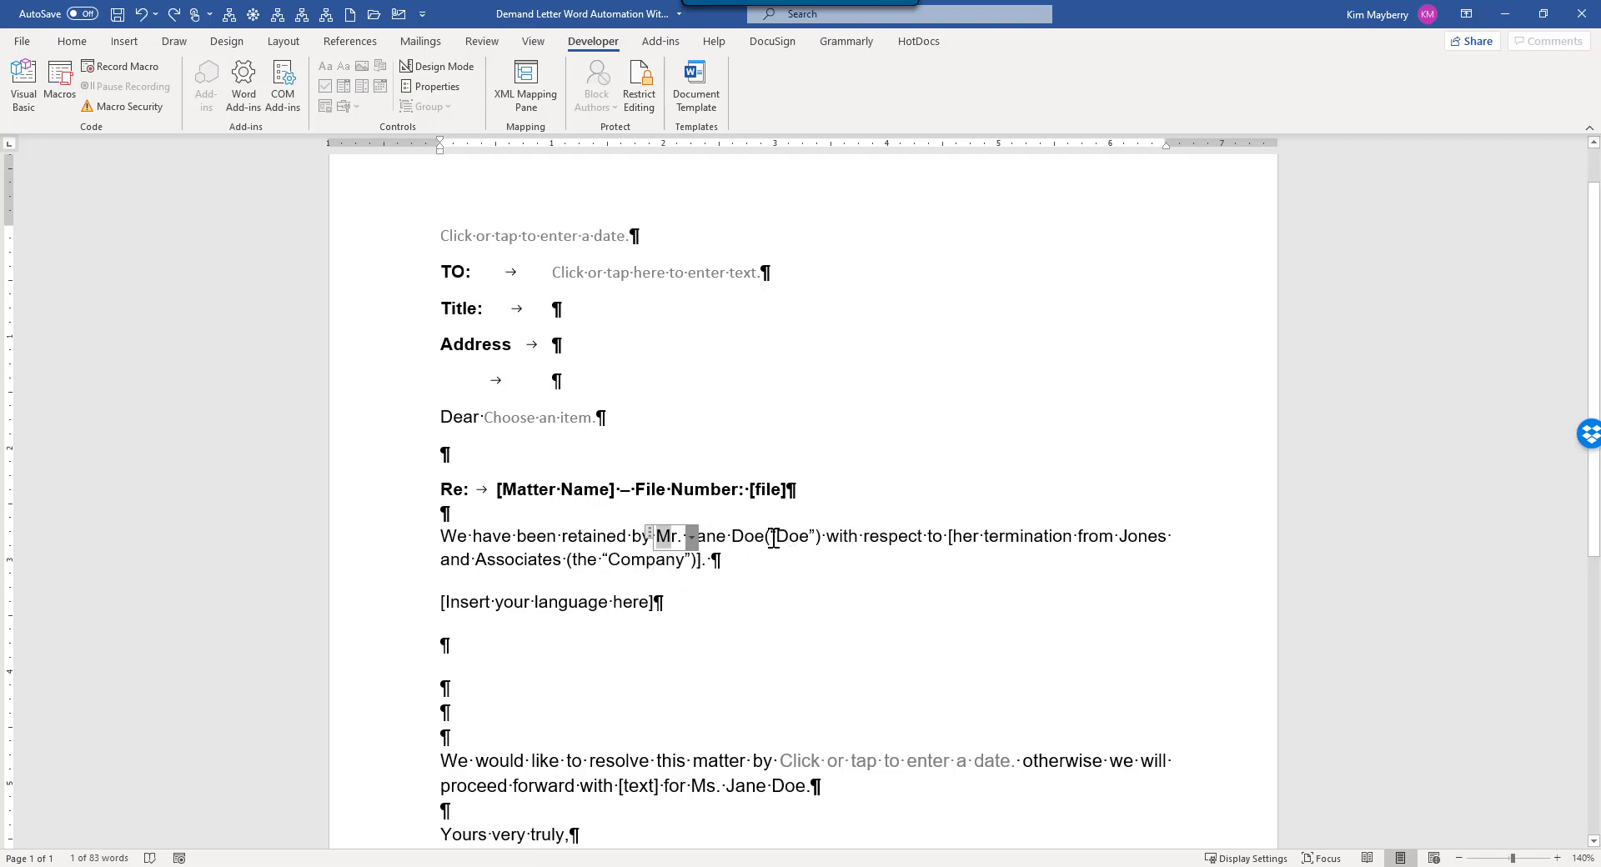
pyautogui.click(744, 536)
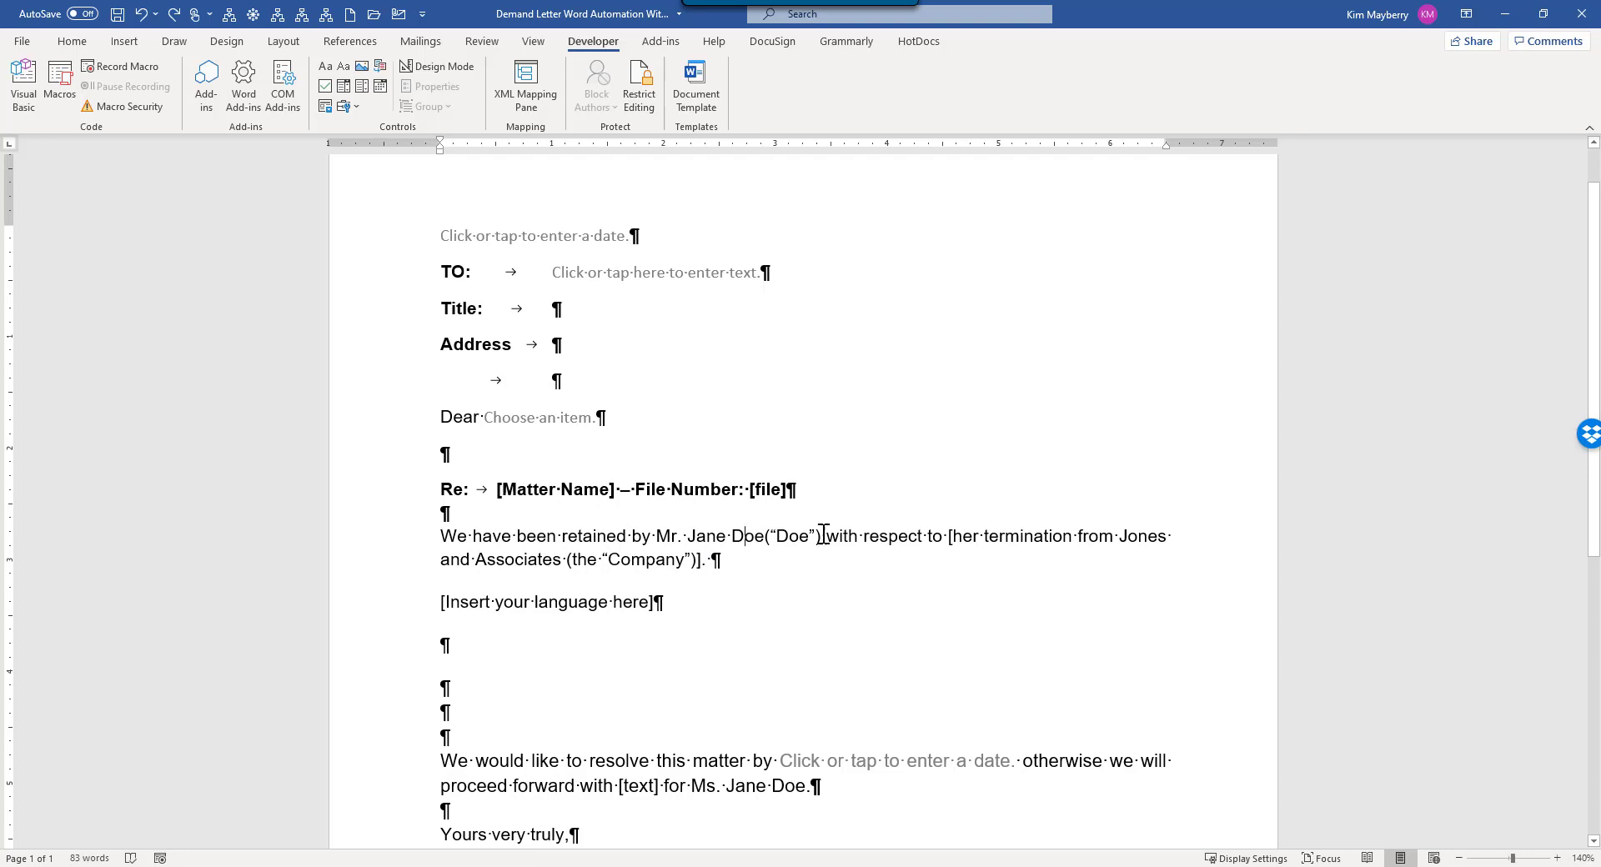
# Examine where the client's name repeats, selecting it in the "We have been retained by" paragraph and in the closing paragraph
pyautogui.scroll(-3, 615, 636)
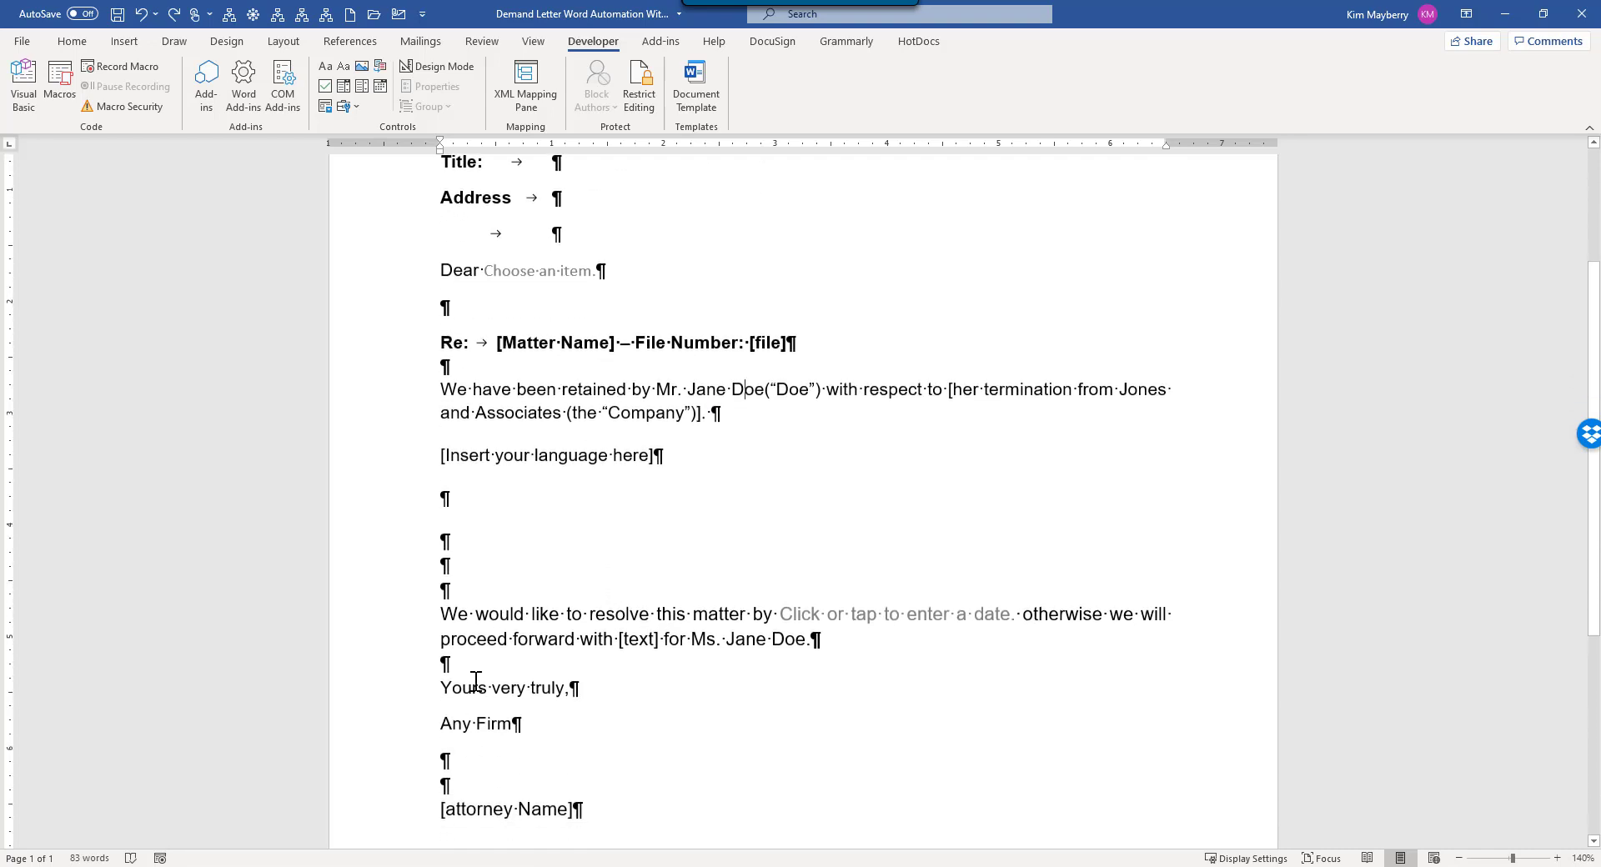
pyautogui.scroll(3, 586, 483)
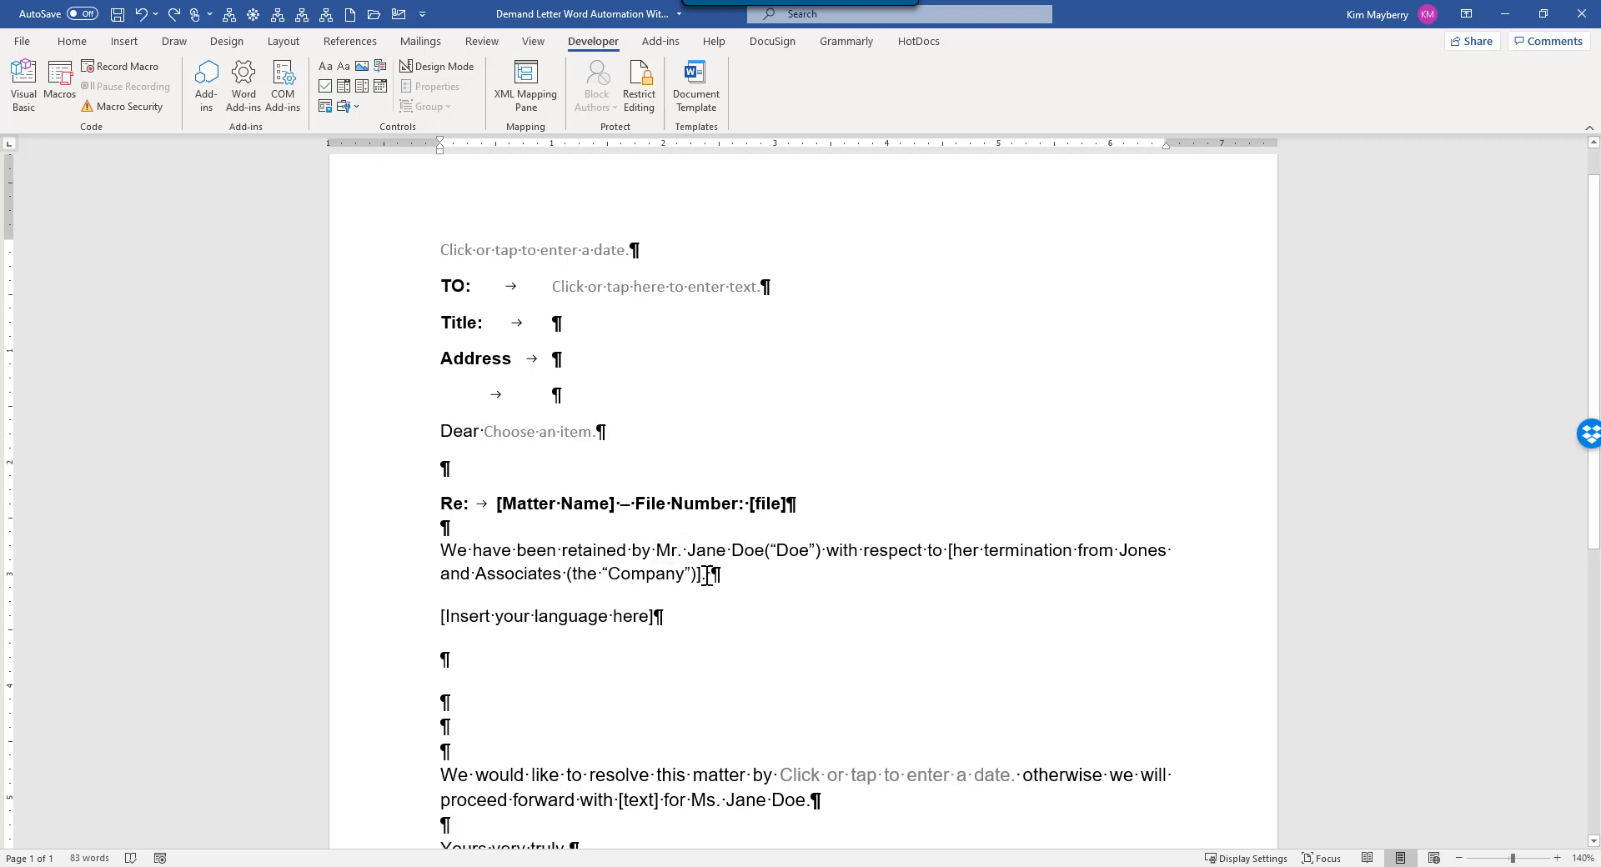
pyautogui.moveTo(693, 553); pyautogui.dragTo(764, 552)
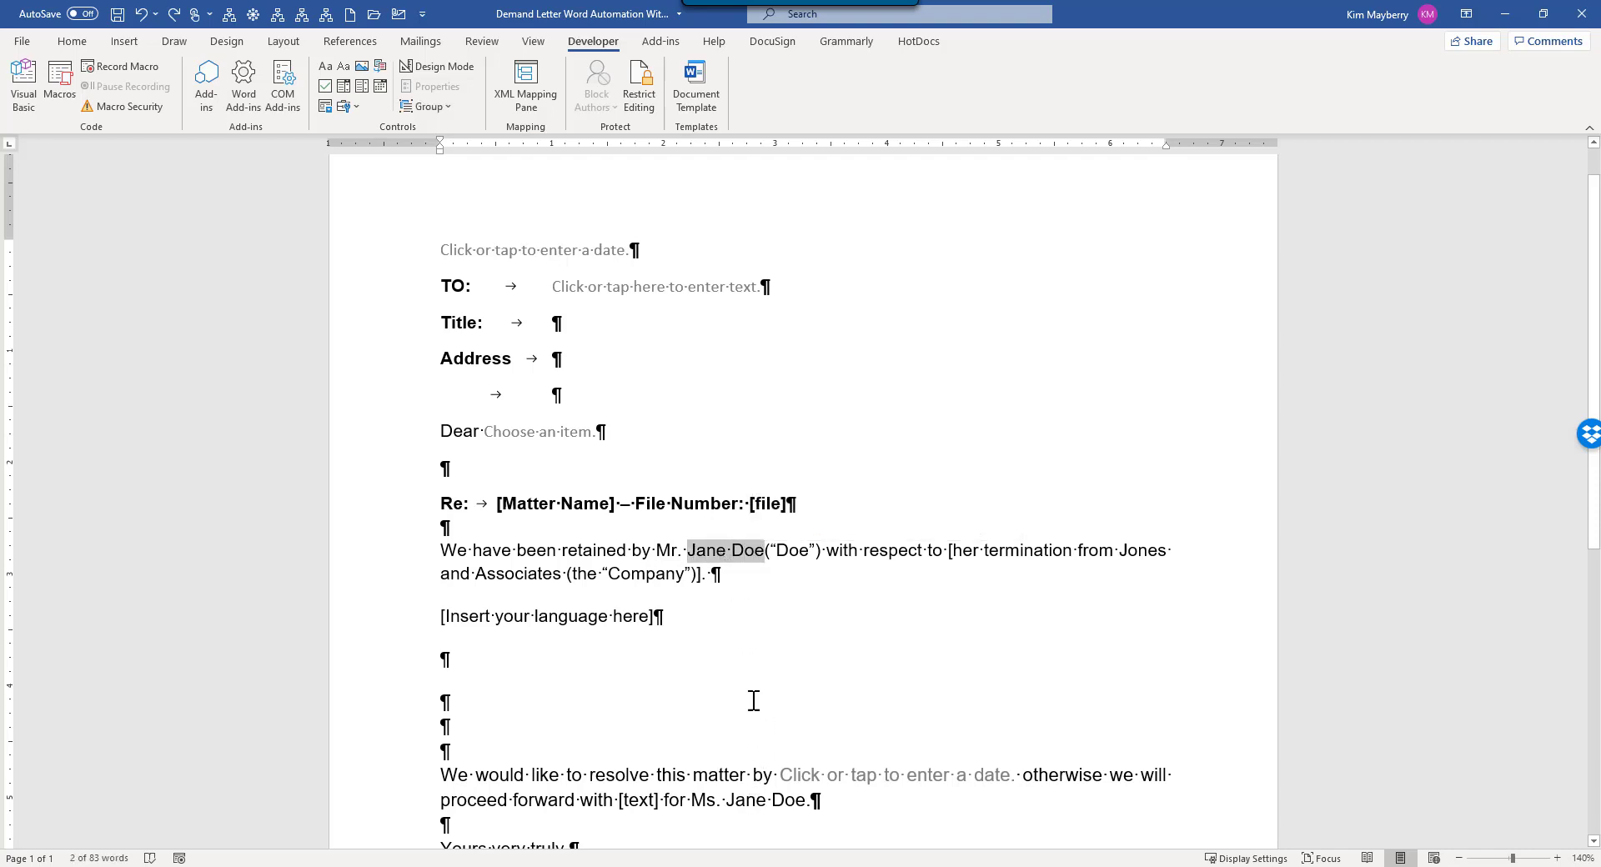
pyautogui.moveTo(728, 802); pyautogui.dragTo(808, 806)
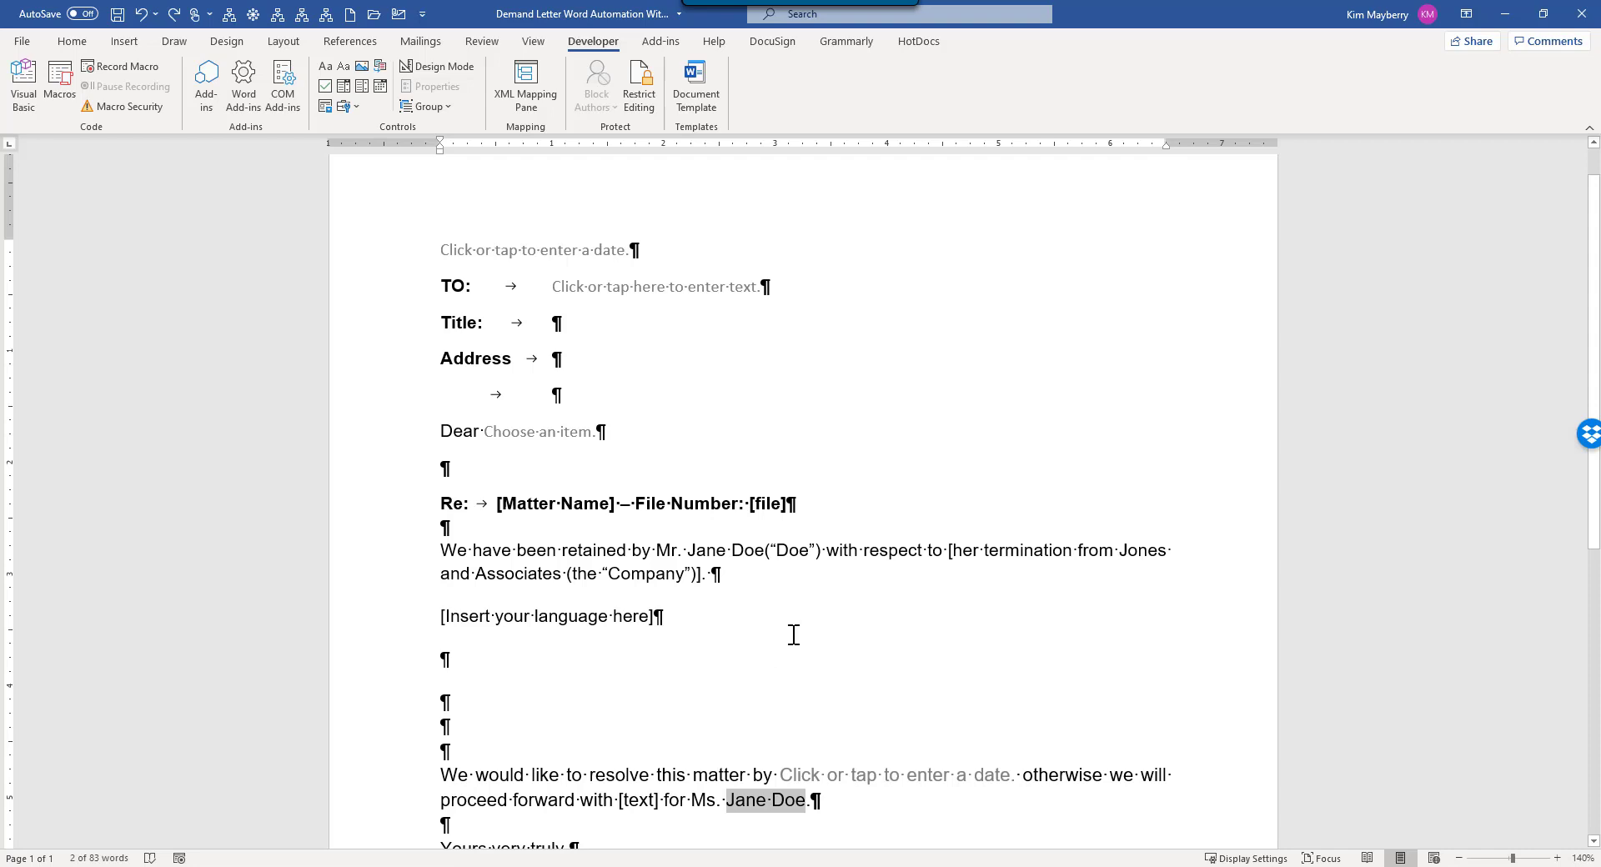
pyautogui.scroll(-2, 886, 698)
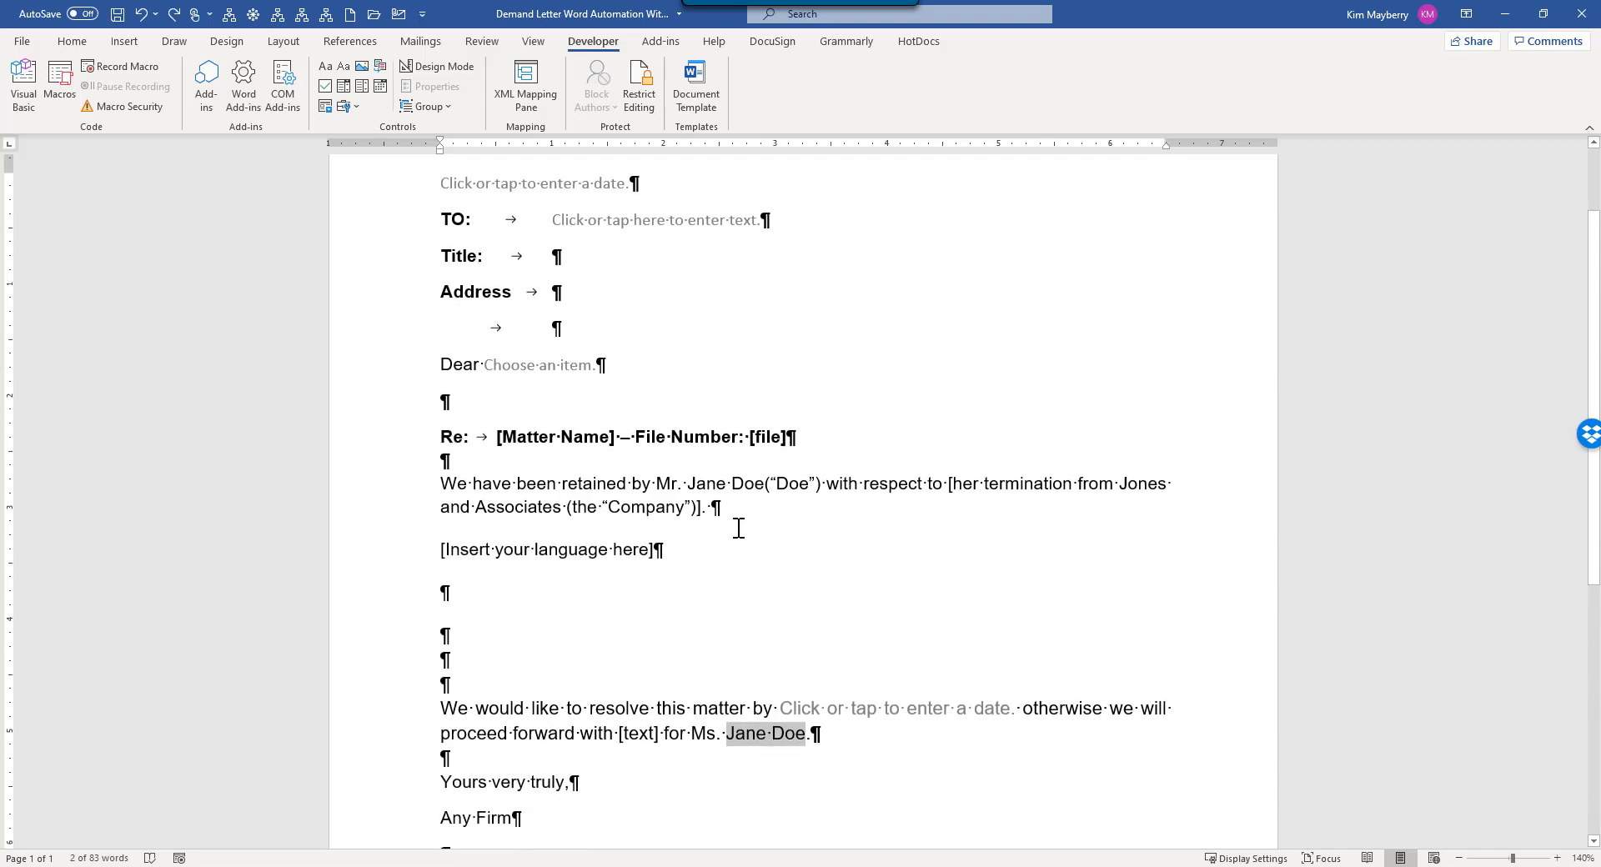
pyautogui.scroll(3, 692, 501)
# Enter the placeholder text "TITLE" after "Title:"
pyautogui.click(571, 335)
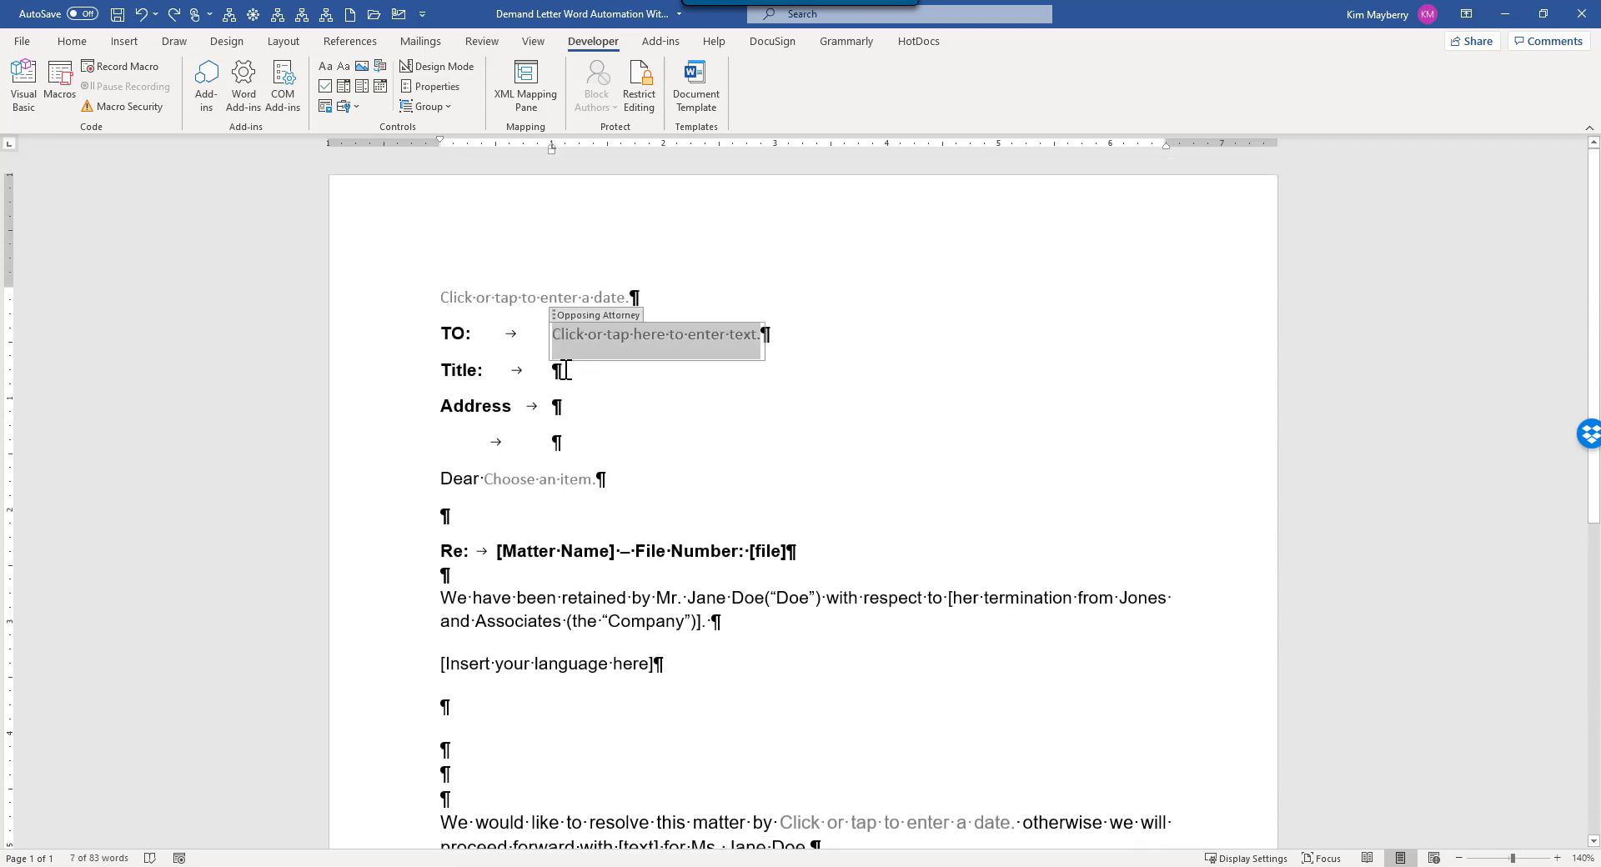
pyautogui.click(583, 409)
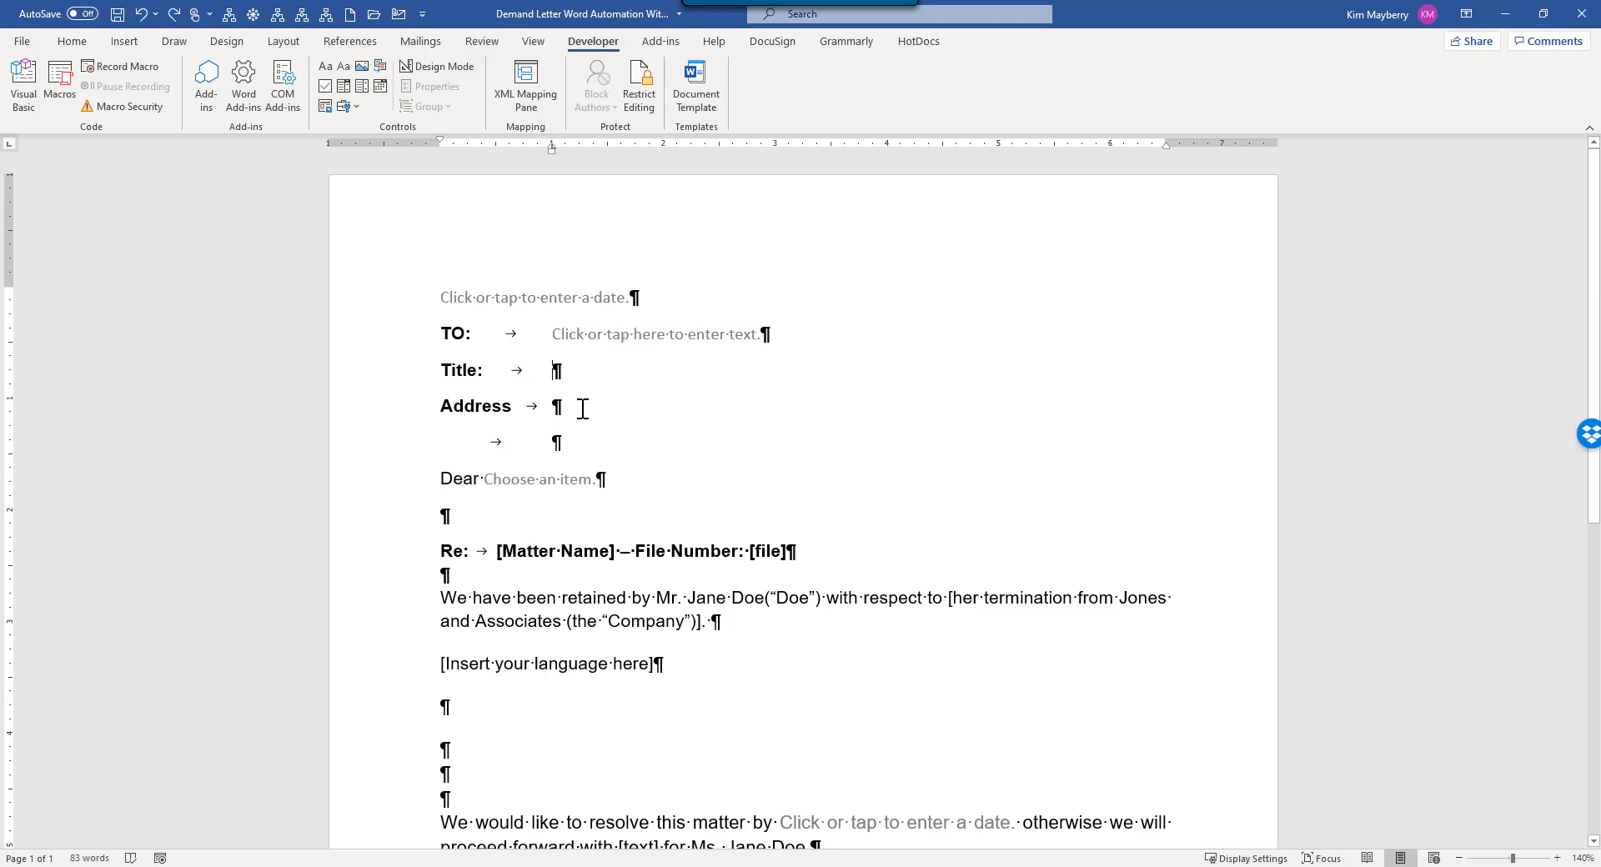
pyautogui.write('TI')
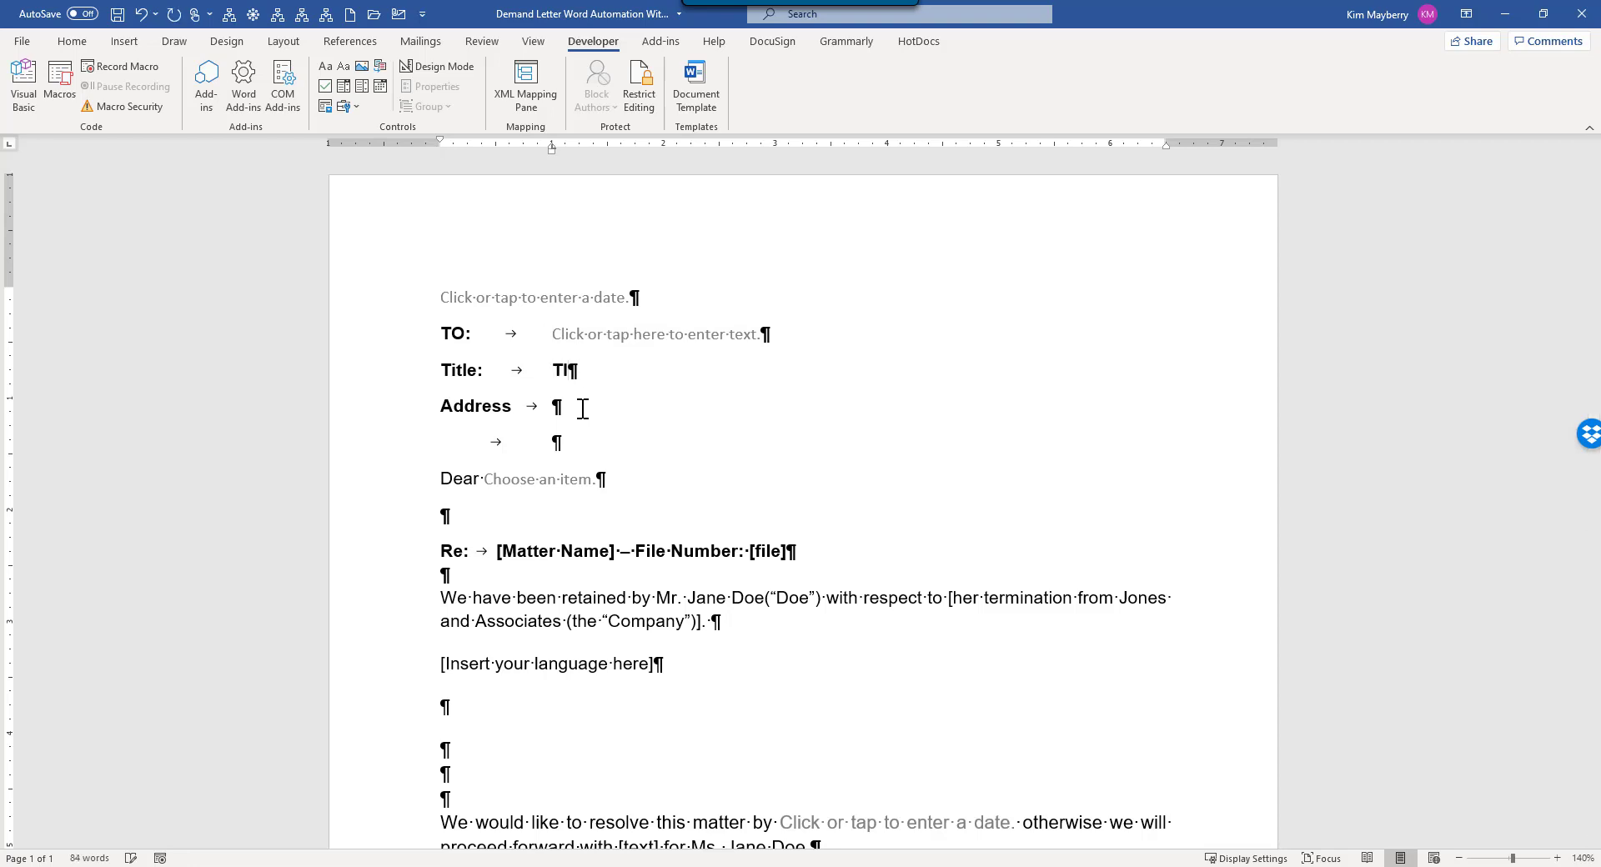
pyautogui.write('TLE')
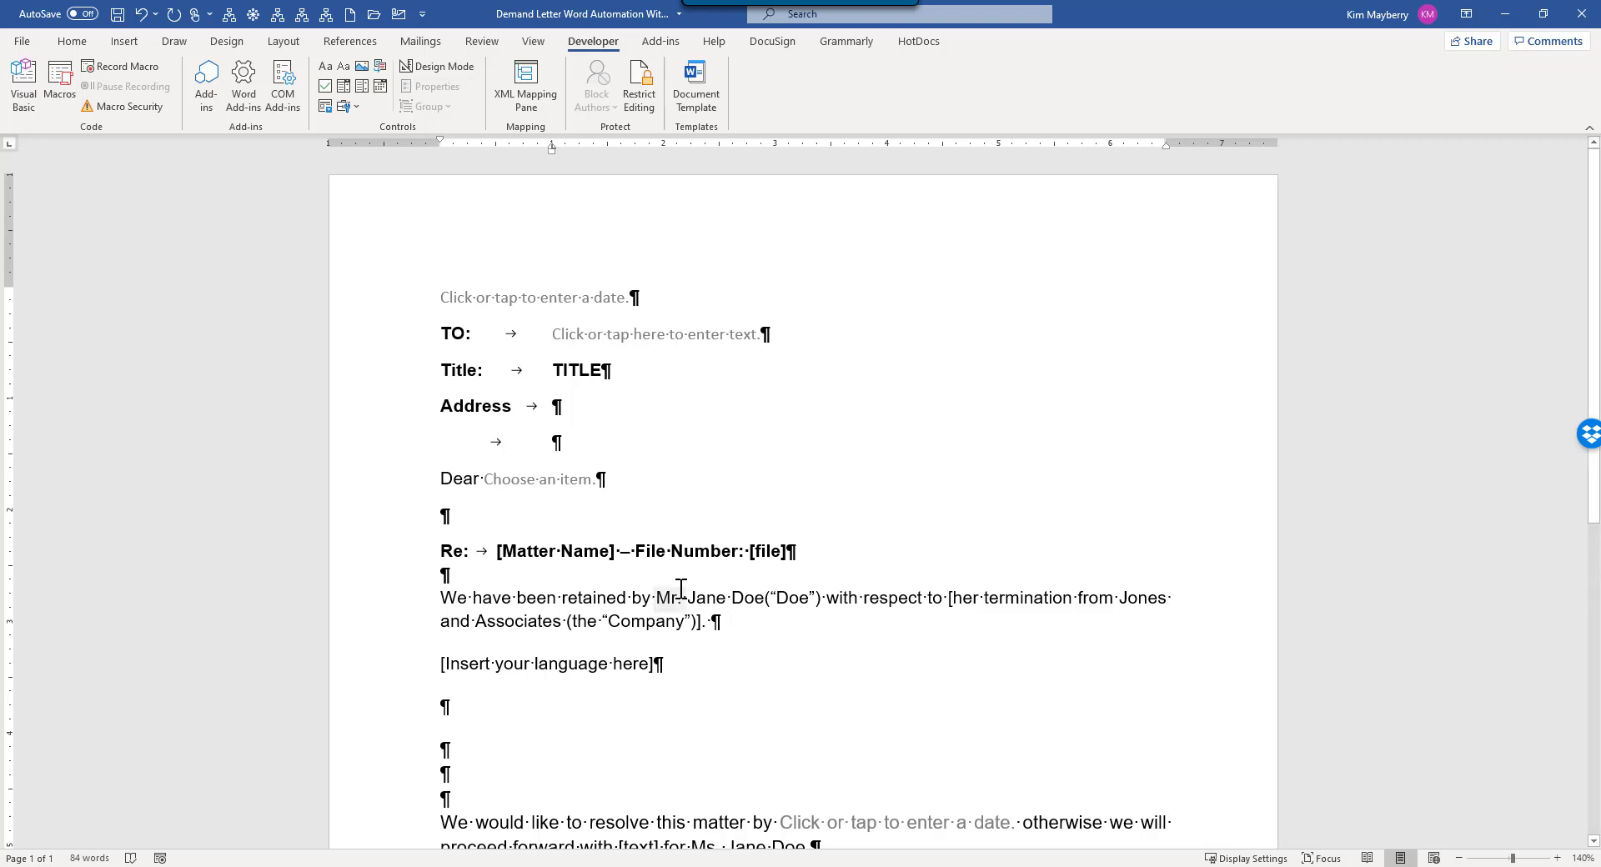
# Choose February 10, 2021 in the date control on the letter's first line
pyautogui.click(552, 298)
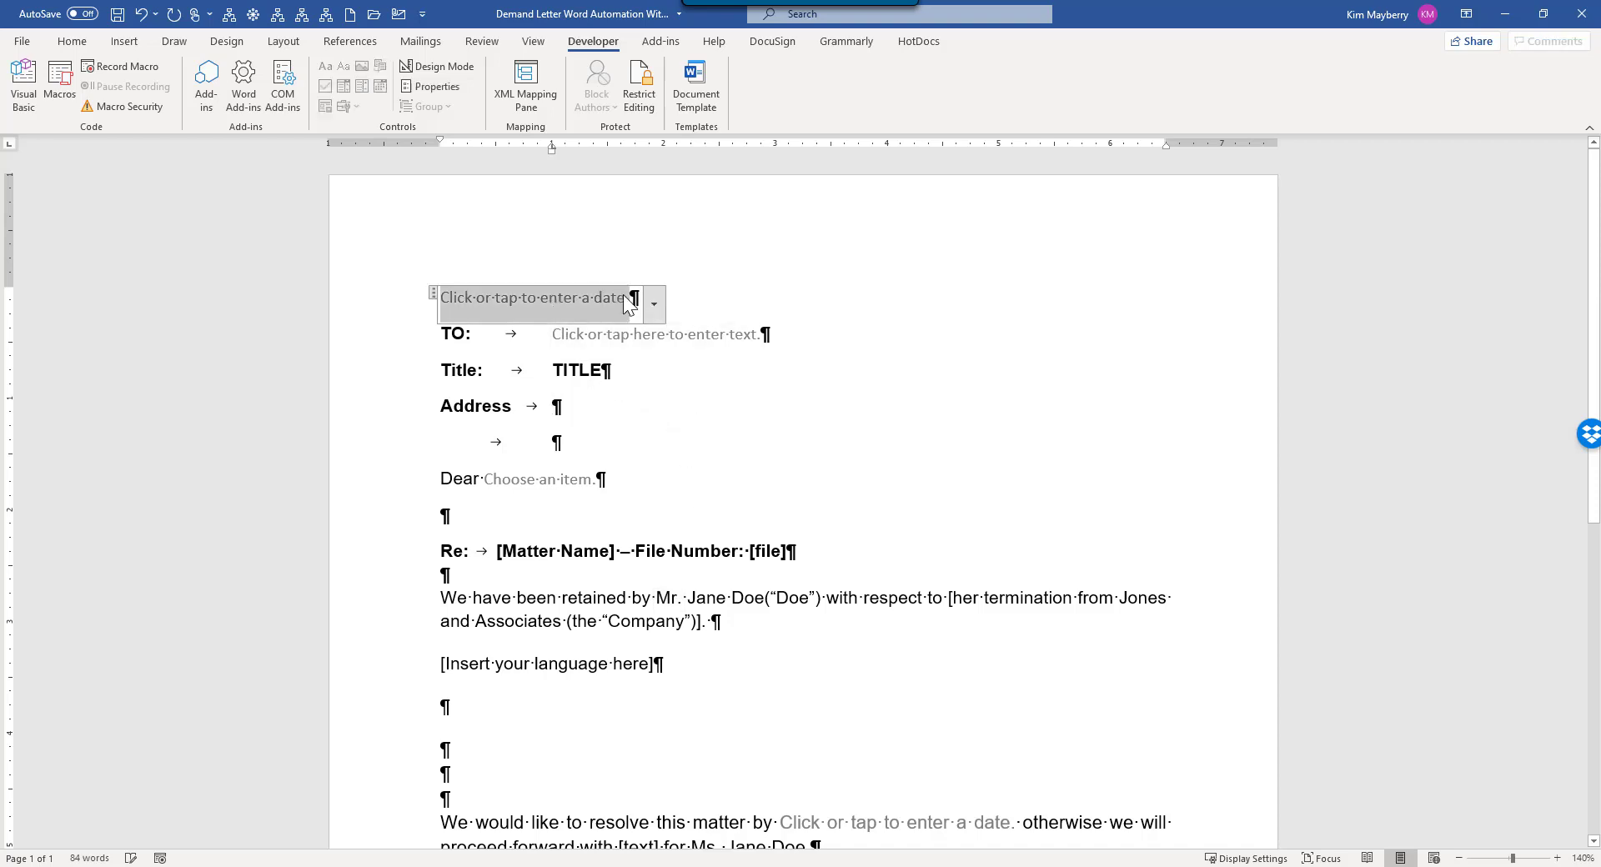
pyautogui.click(654, 304)
pyautogui.click(587, 379)
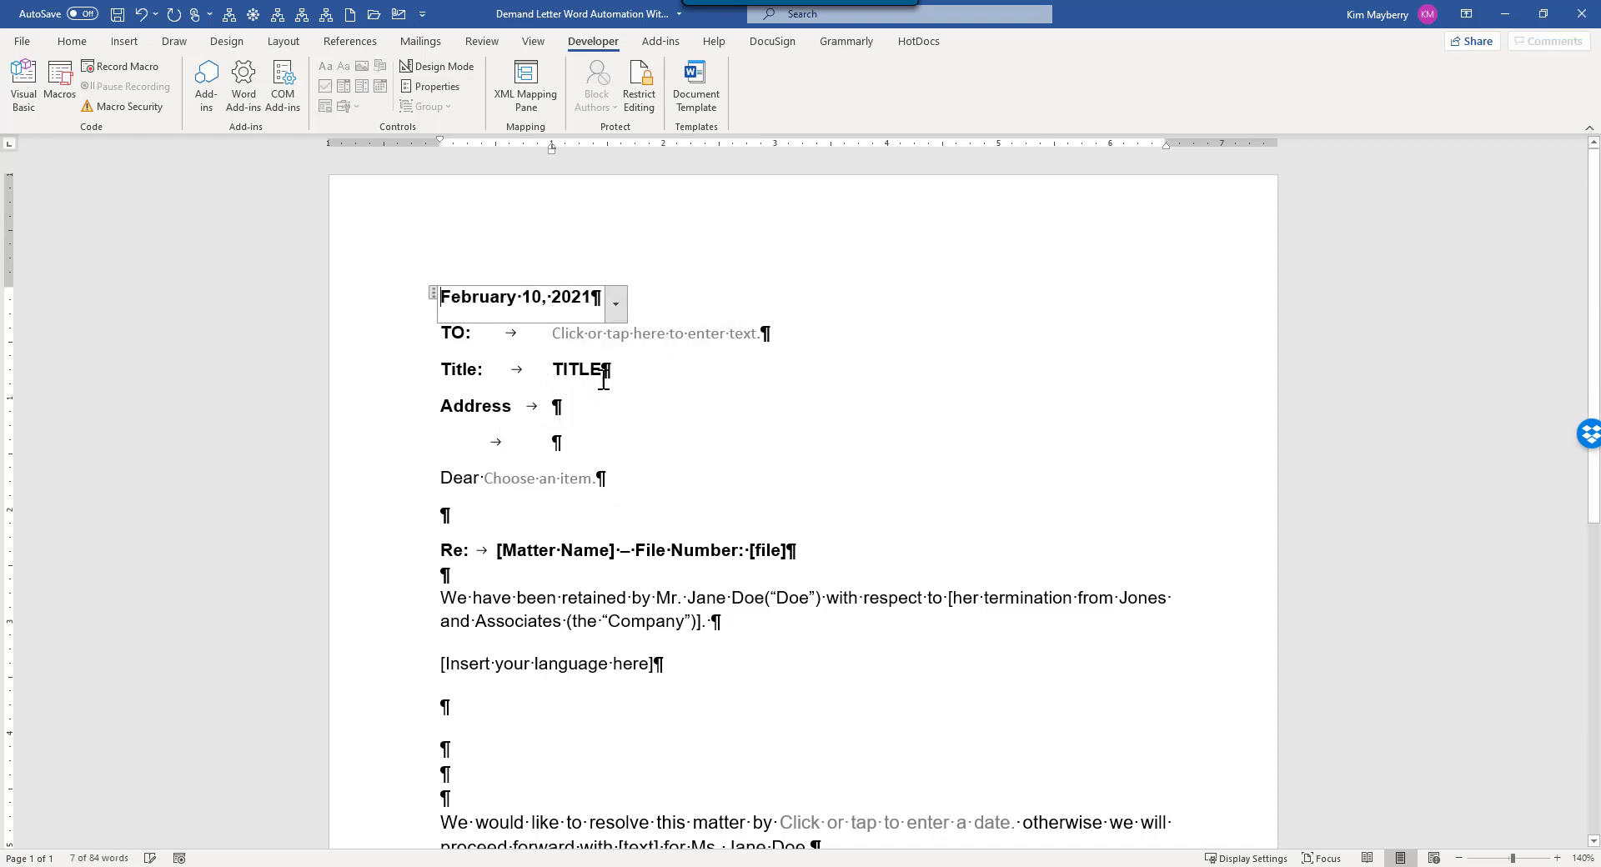
# Fill in the recipient's full name in the Opposing Attorney control and replace "TITLE" with "Attorney" on the Title line
pyautogui.click(602, 335)
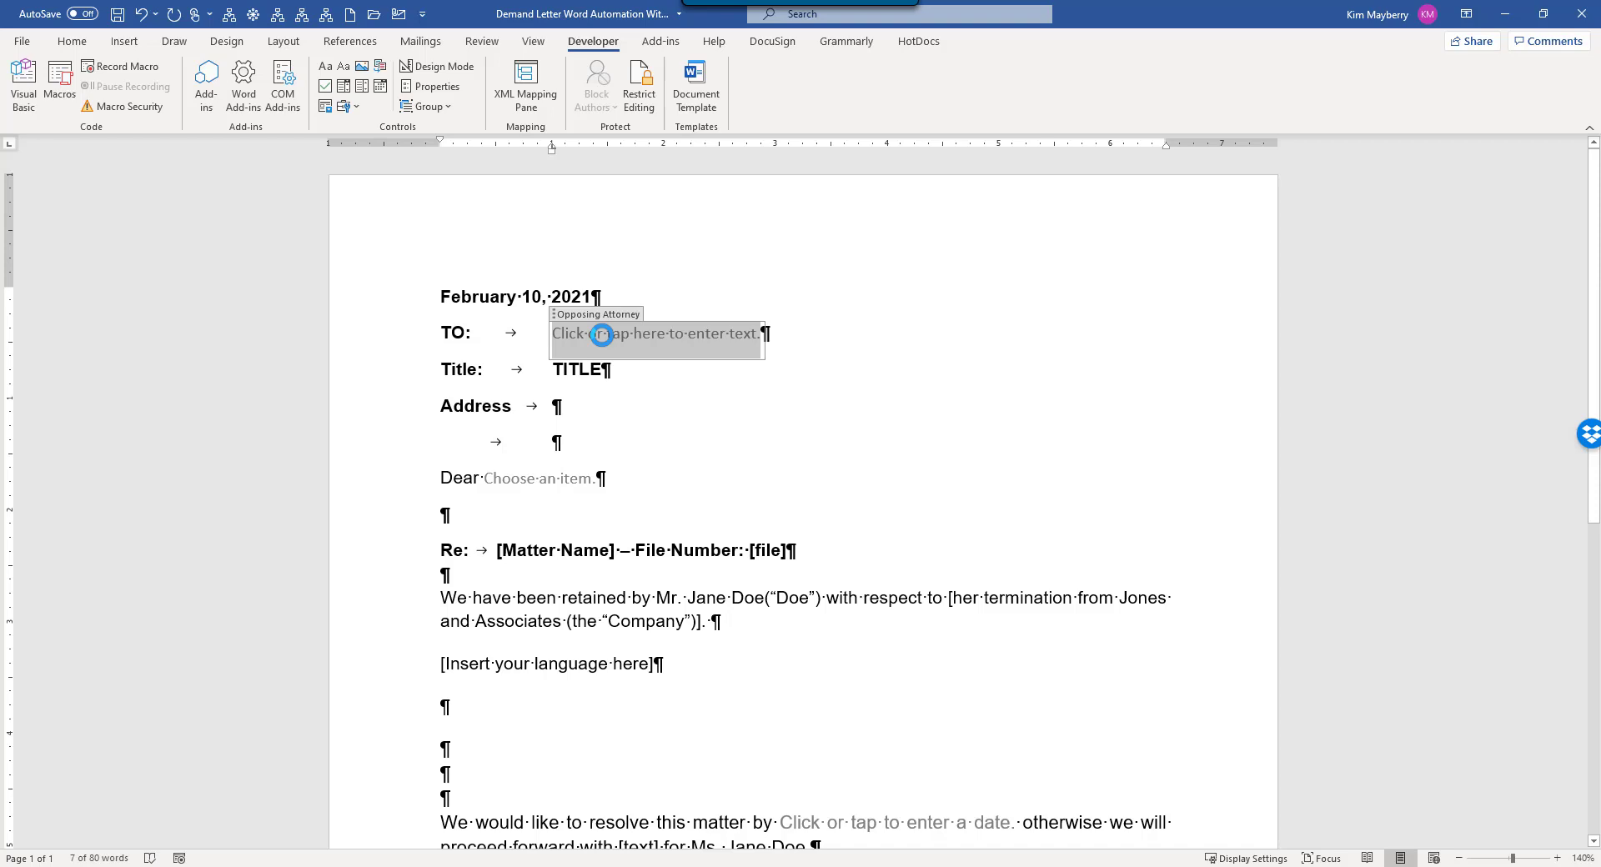
pyautogui.write('John Atto')
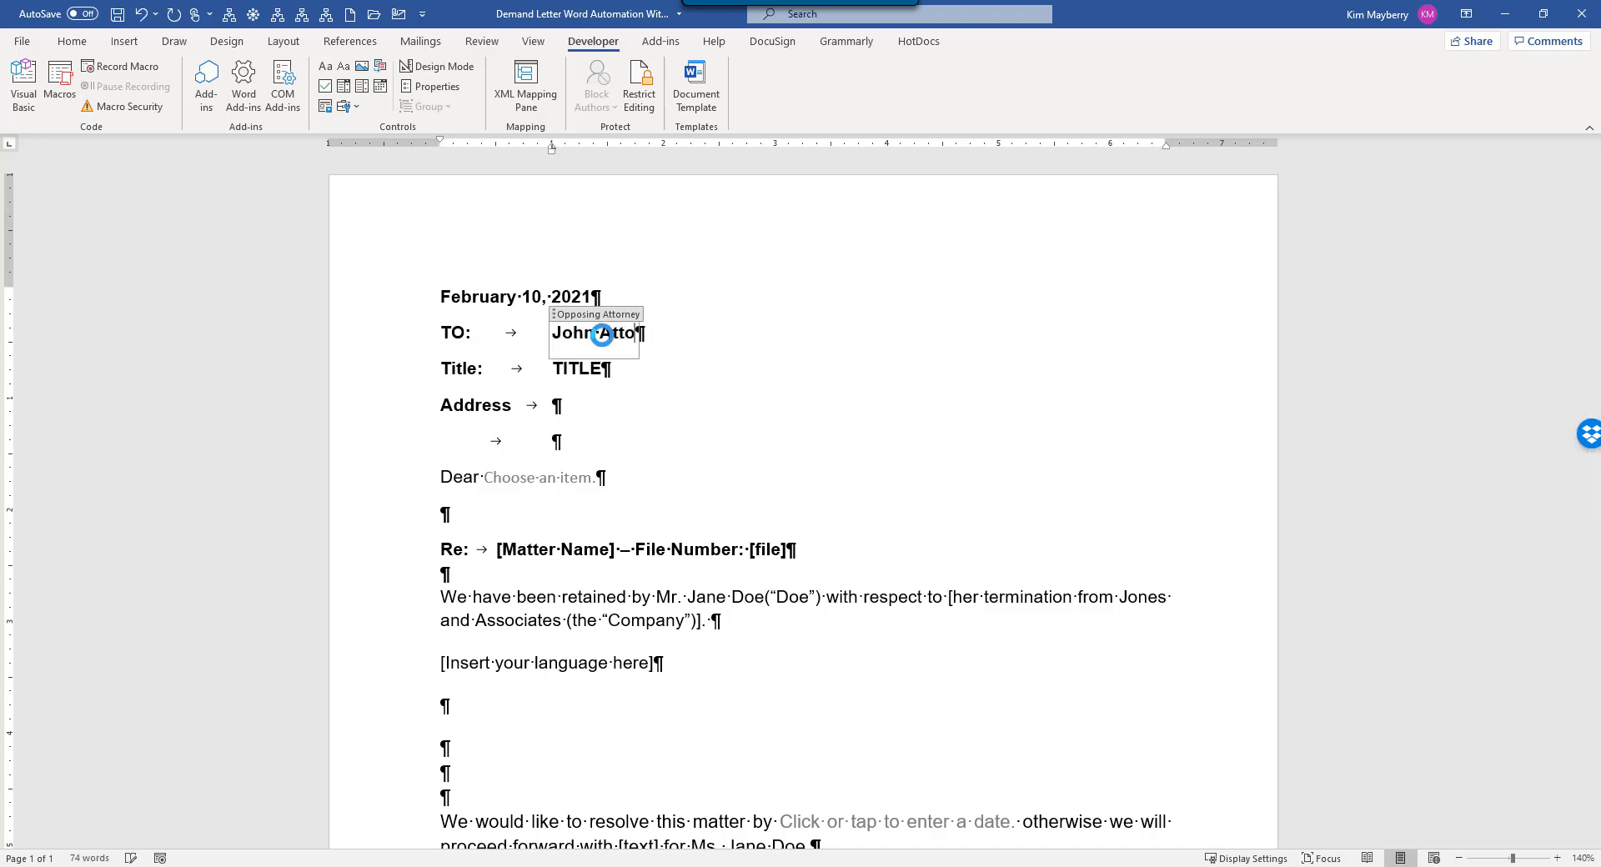
pyautogui.write('rney')
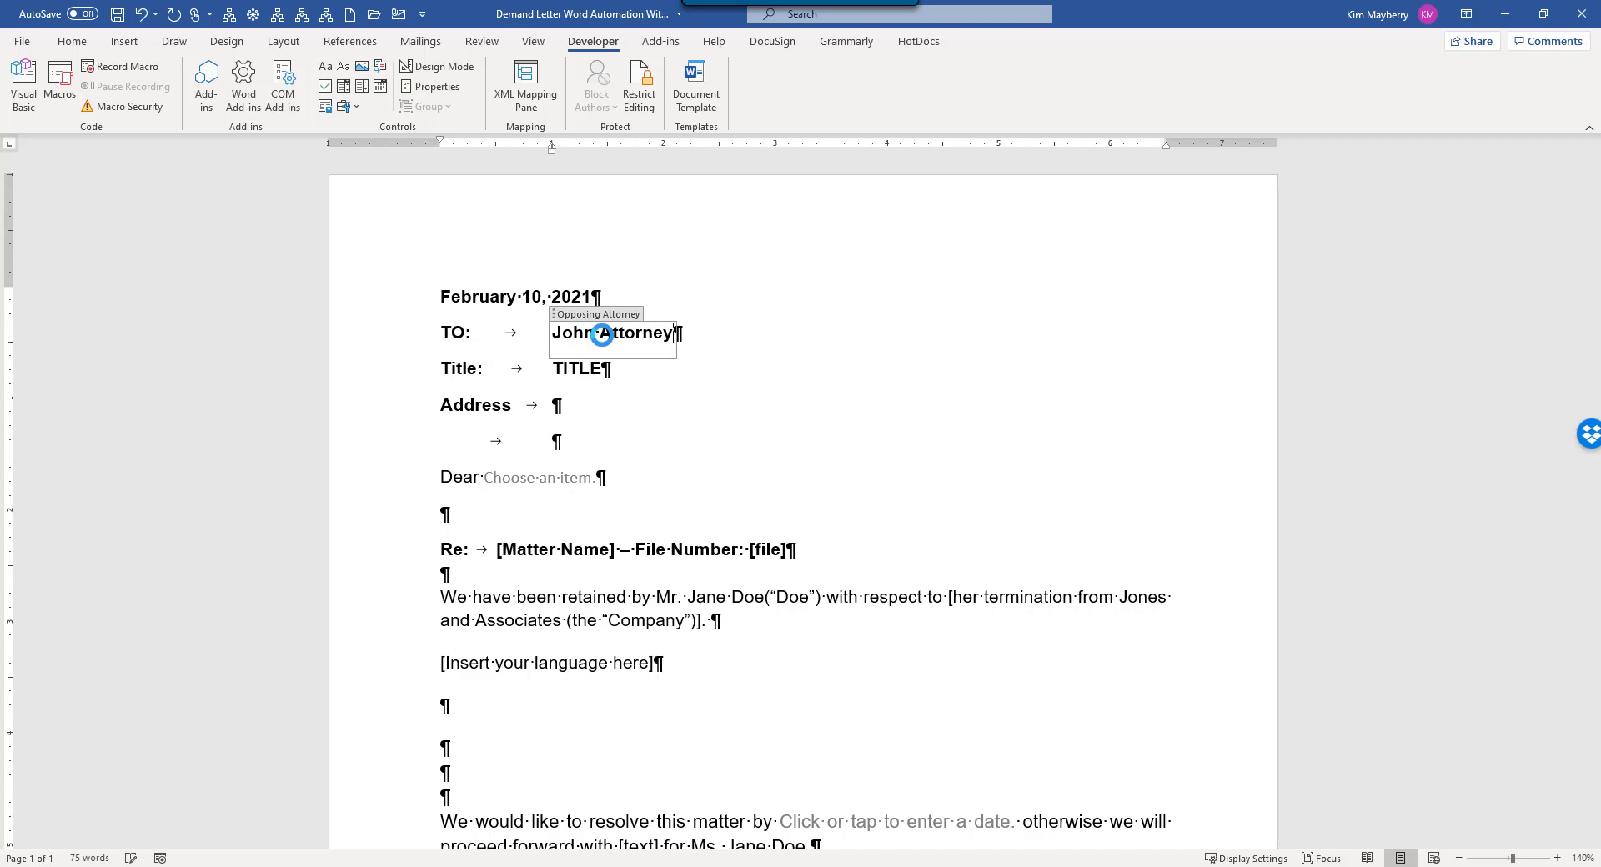
pyautogui.click(578, 371)
pyautogui.doubleClick(604, 371)
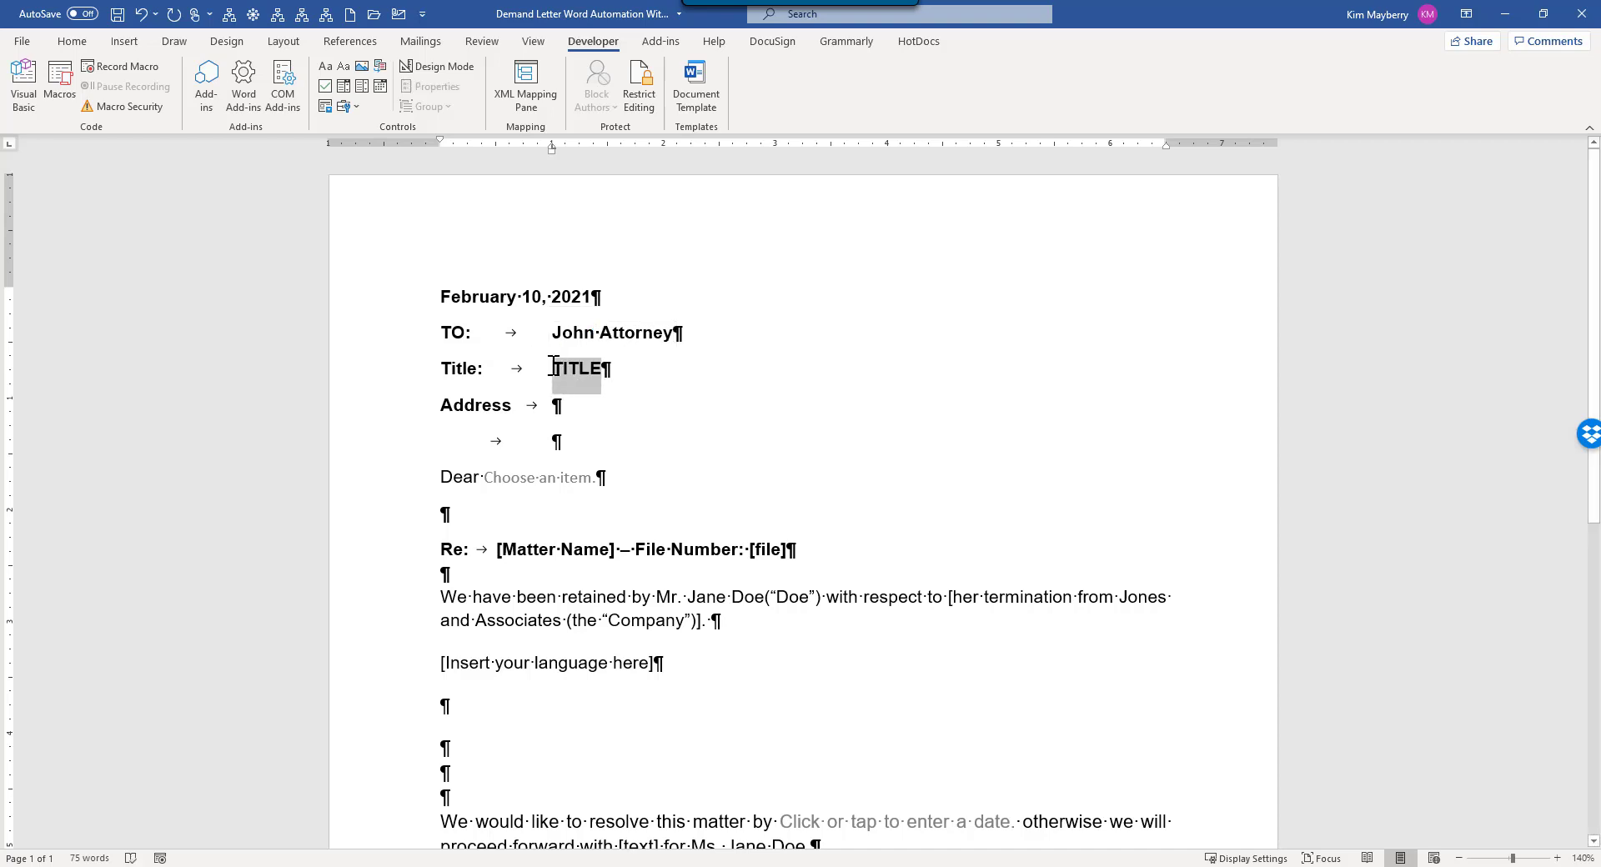
pyautogui.write('Attorney')
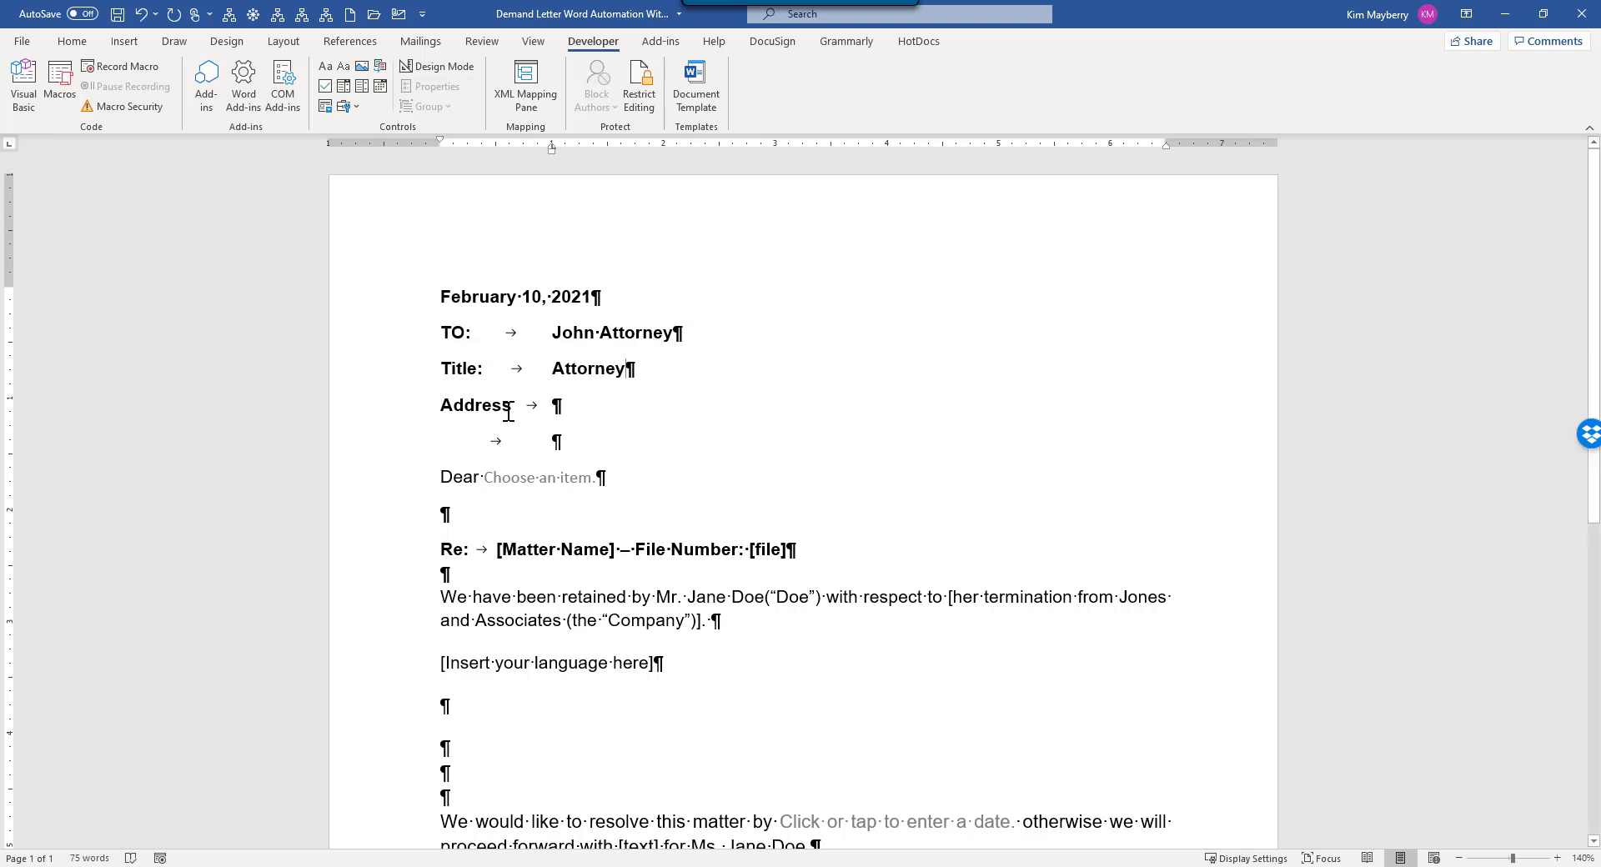
# Enter the recipient's street address on the Address line and the city, state and ZIP code on the line below
pyautogui.click(561, 406)
pyautogui.write('23')
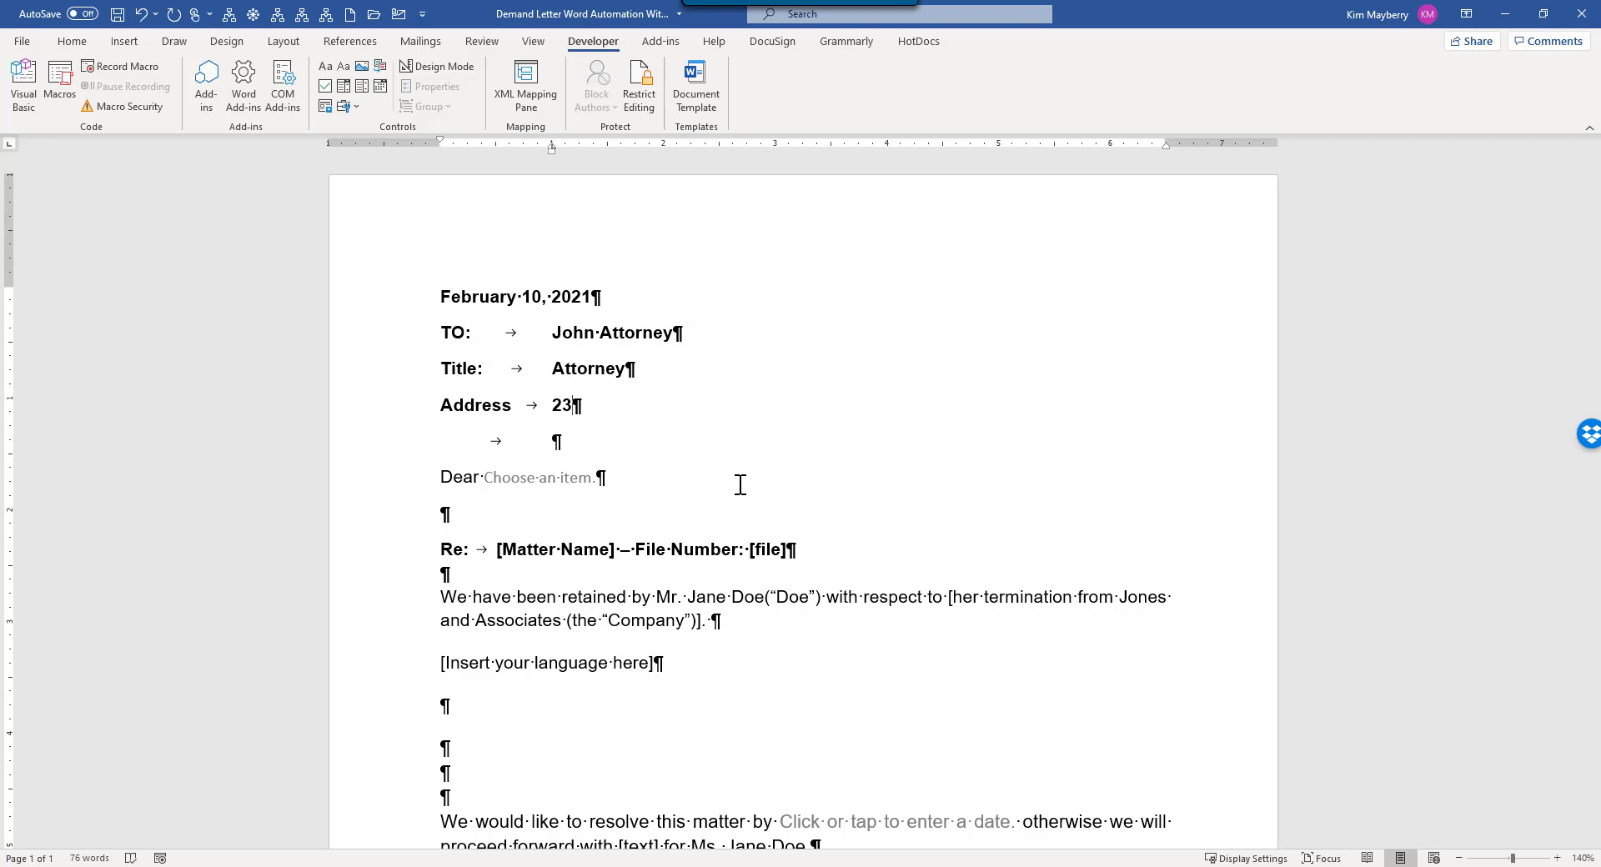
pyautogui.write('0')
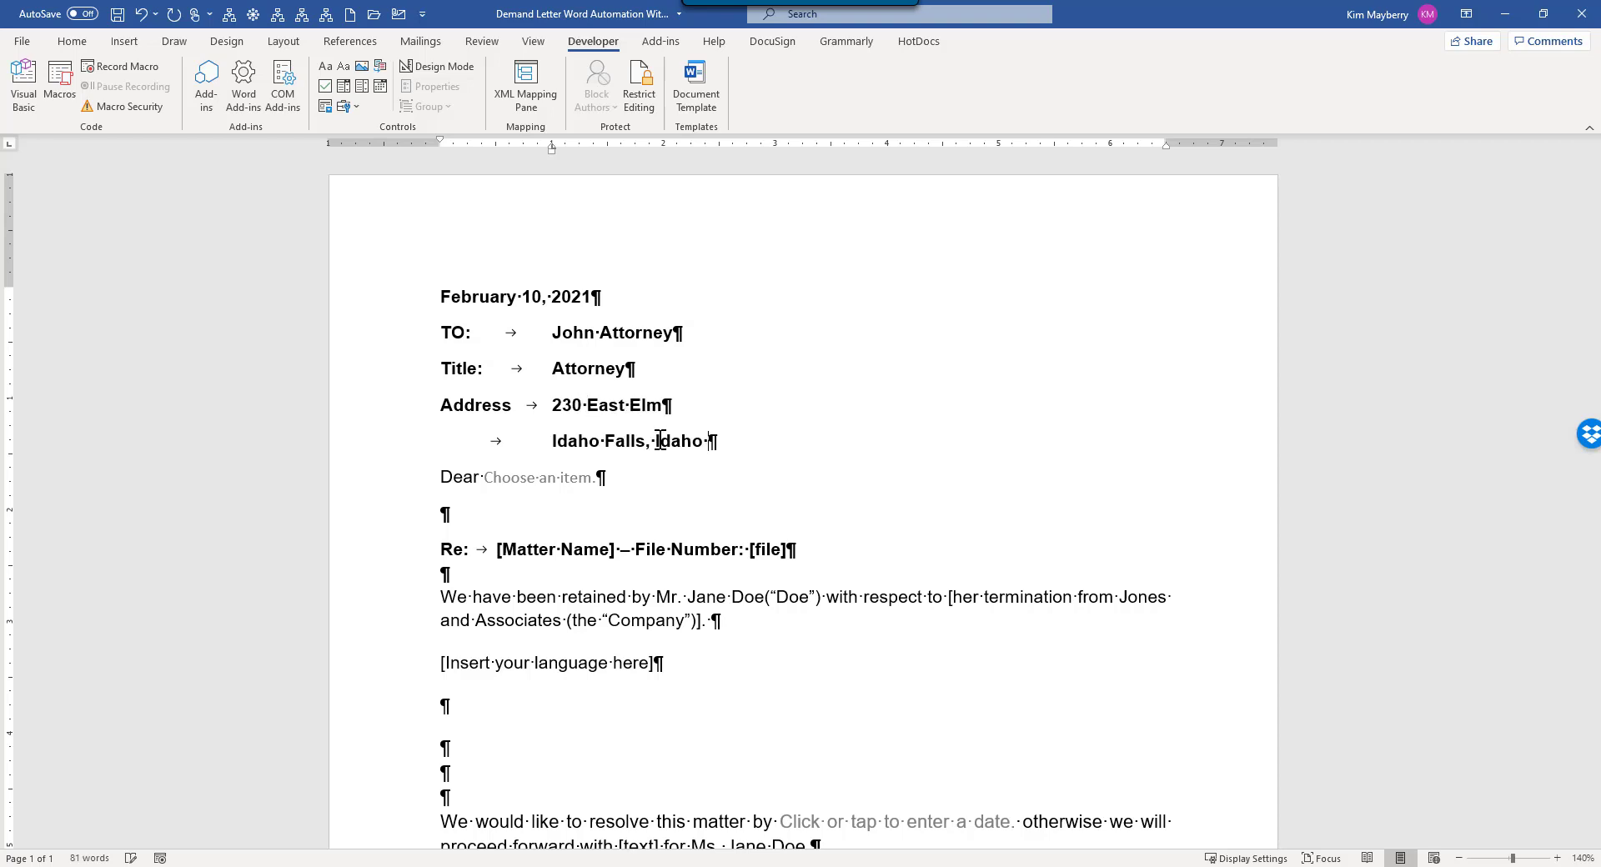
pyautogui.write('83401')
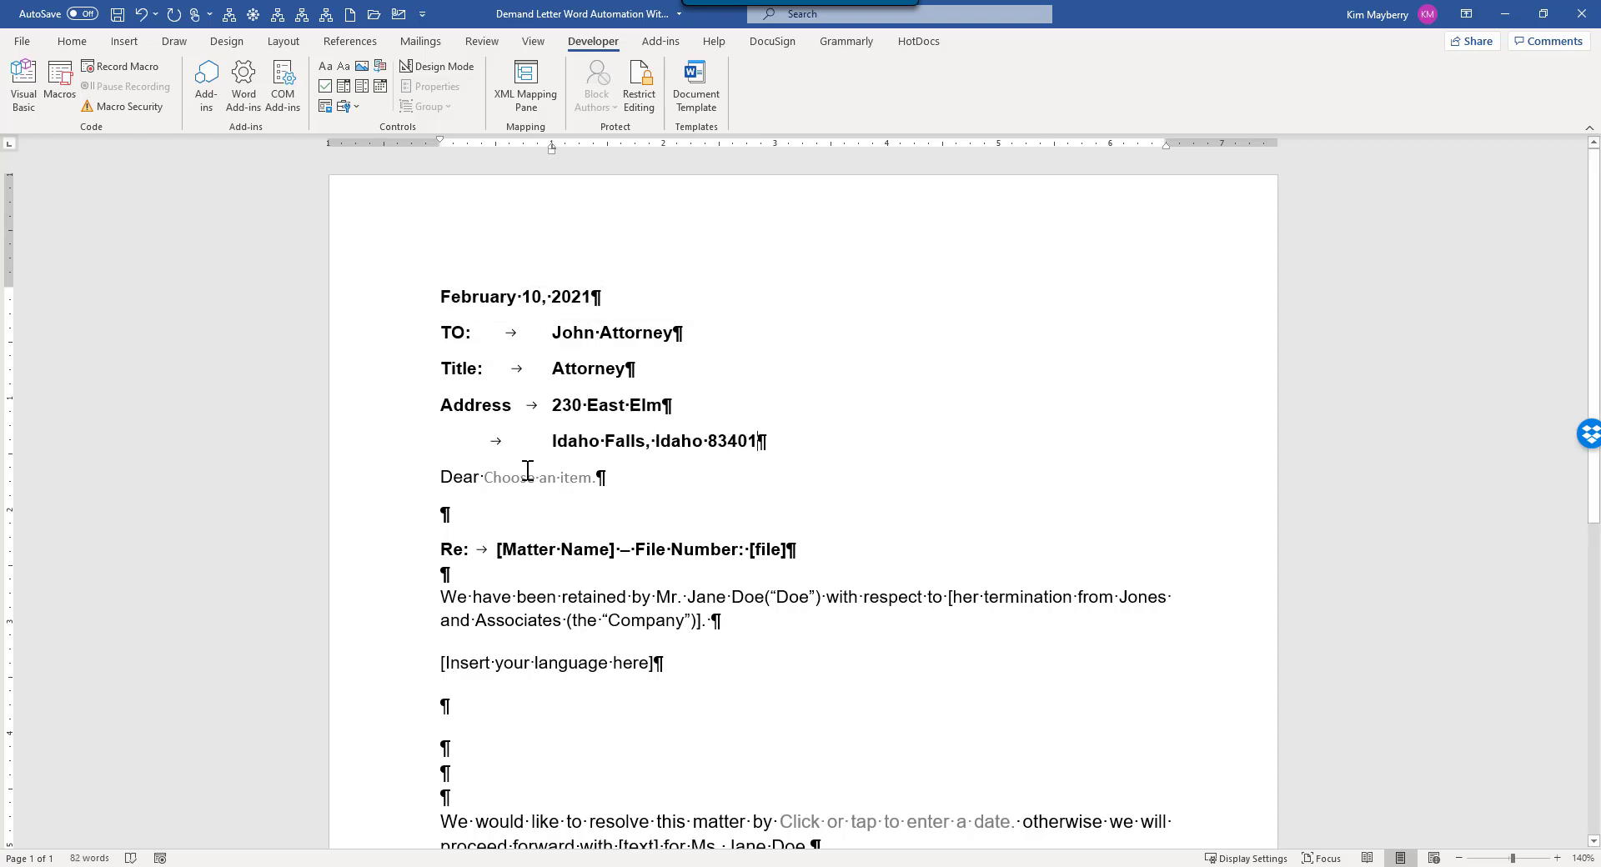
pyautogui.scroll(-1, 824, 661)
pyautogui.scroll(-3, 824, 661)
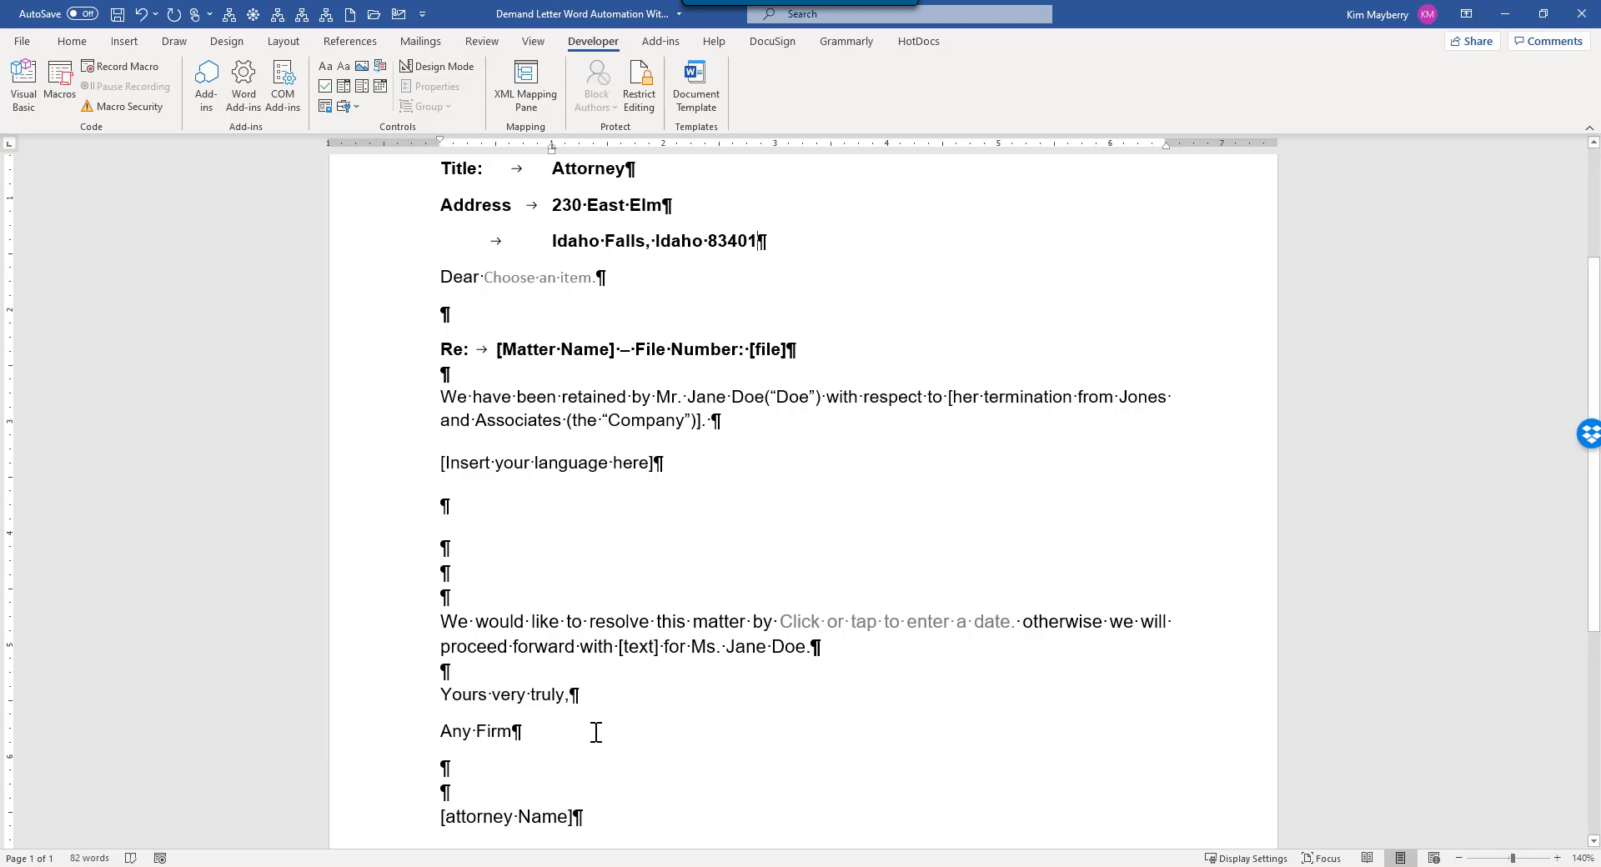
pyautogui.scroll(3, 797, 714)
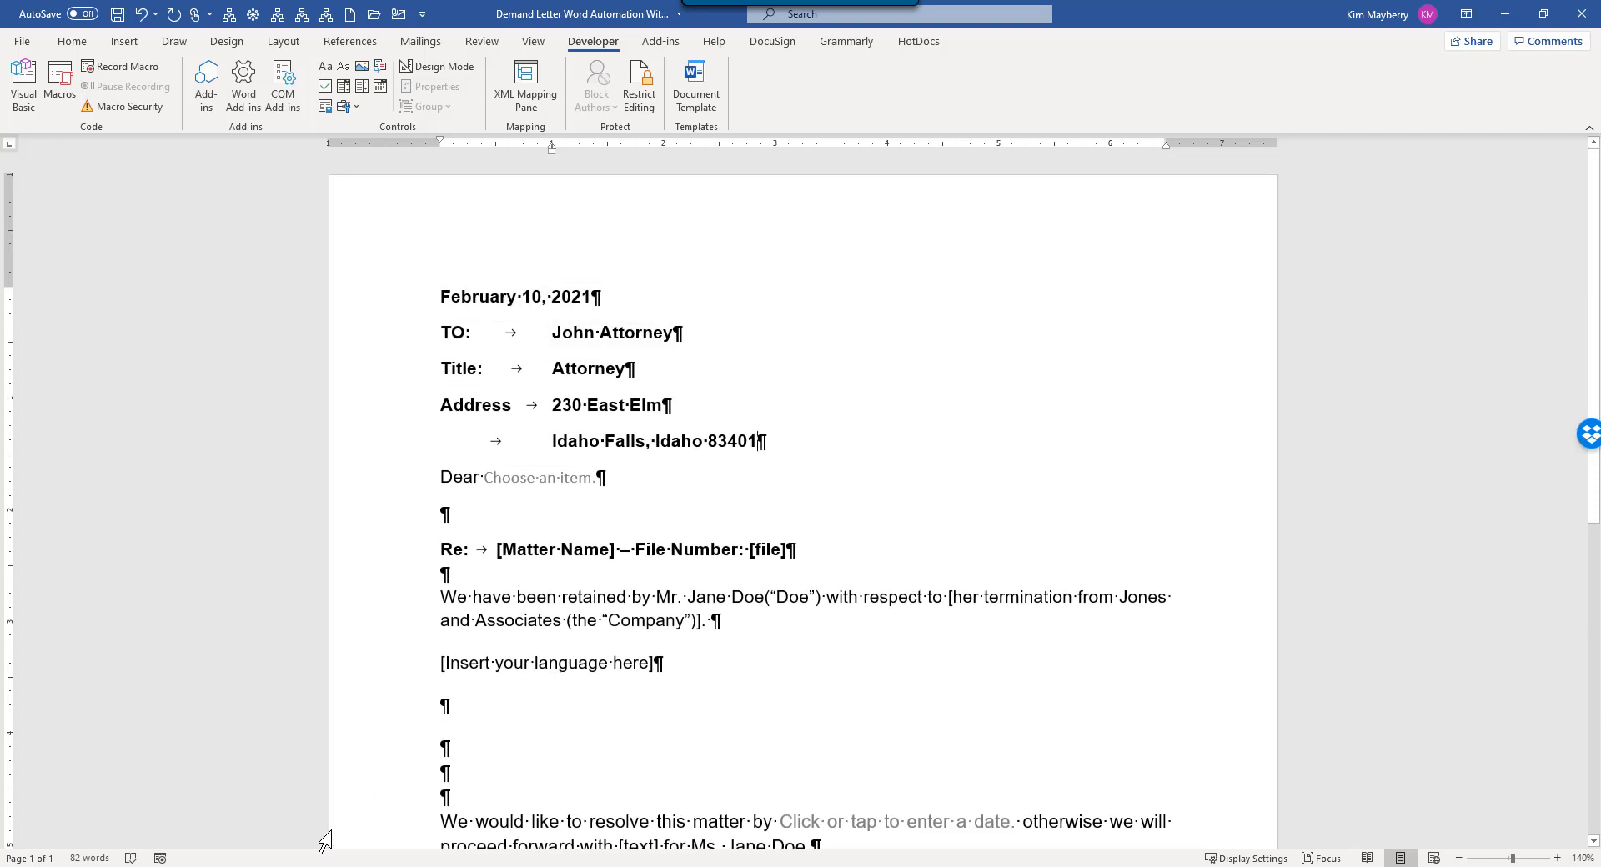
# Switch to the follow-up letter document and turn its date line at the start into a date picker content control
pyautogui.click(263, 866)
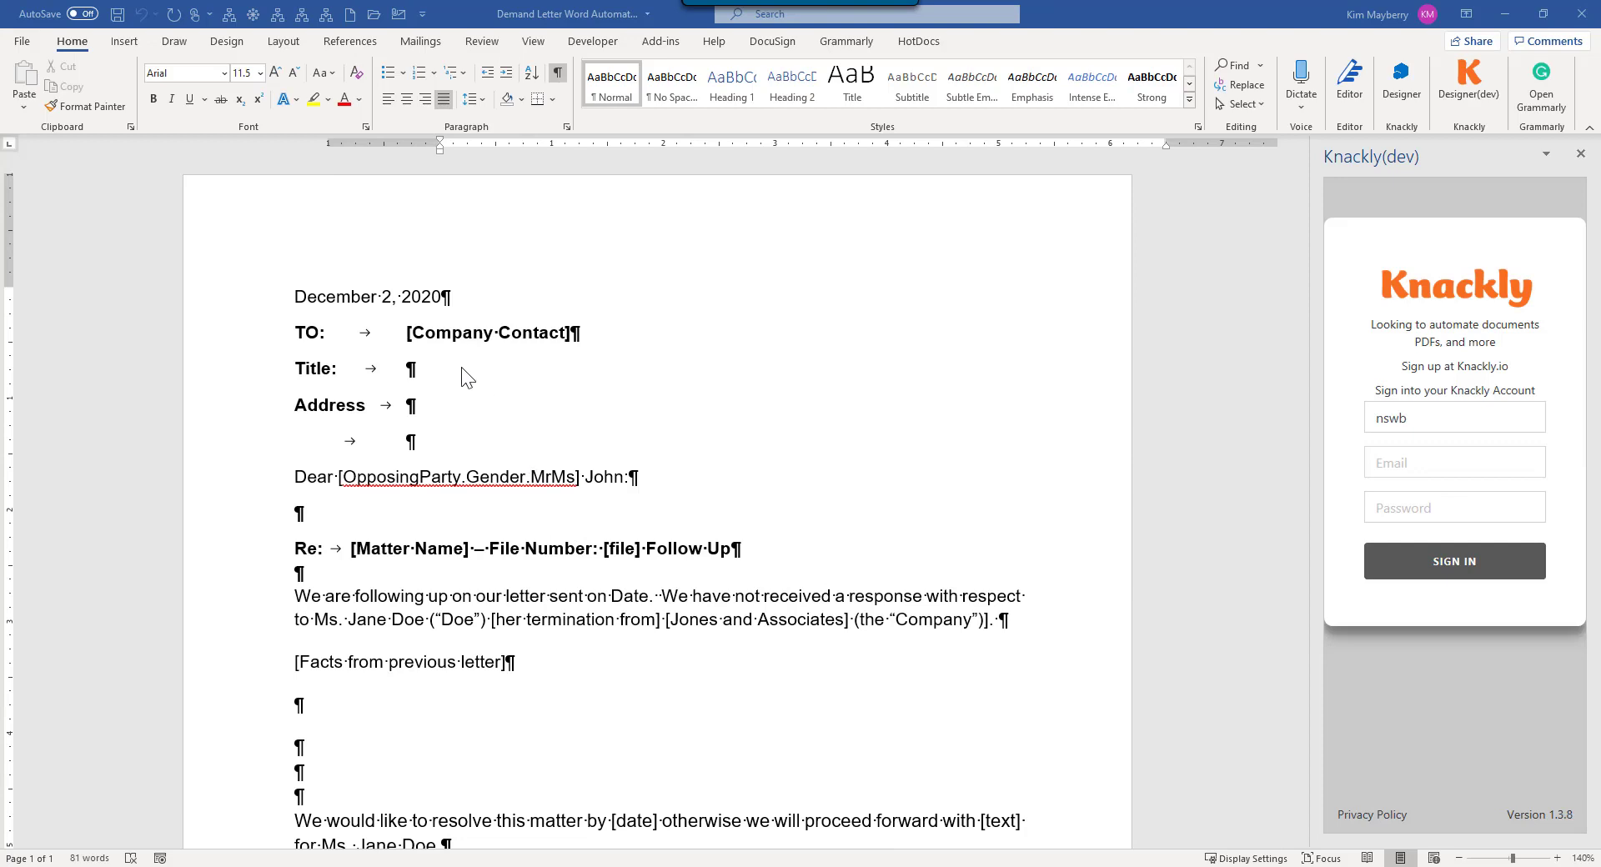
pyautogui.click(407, 332)
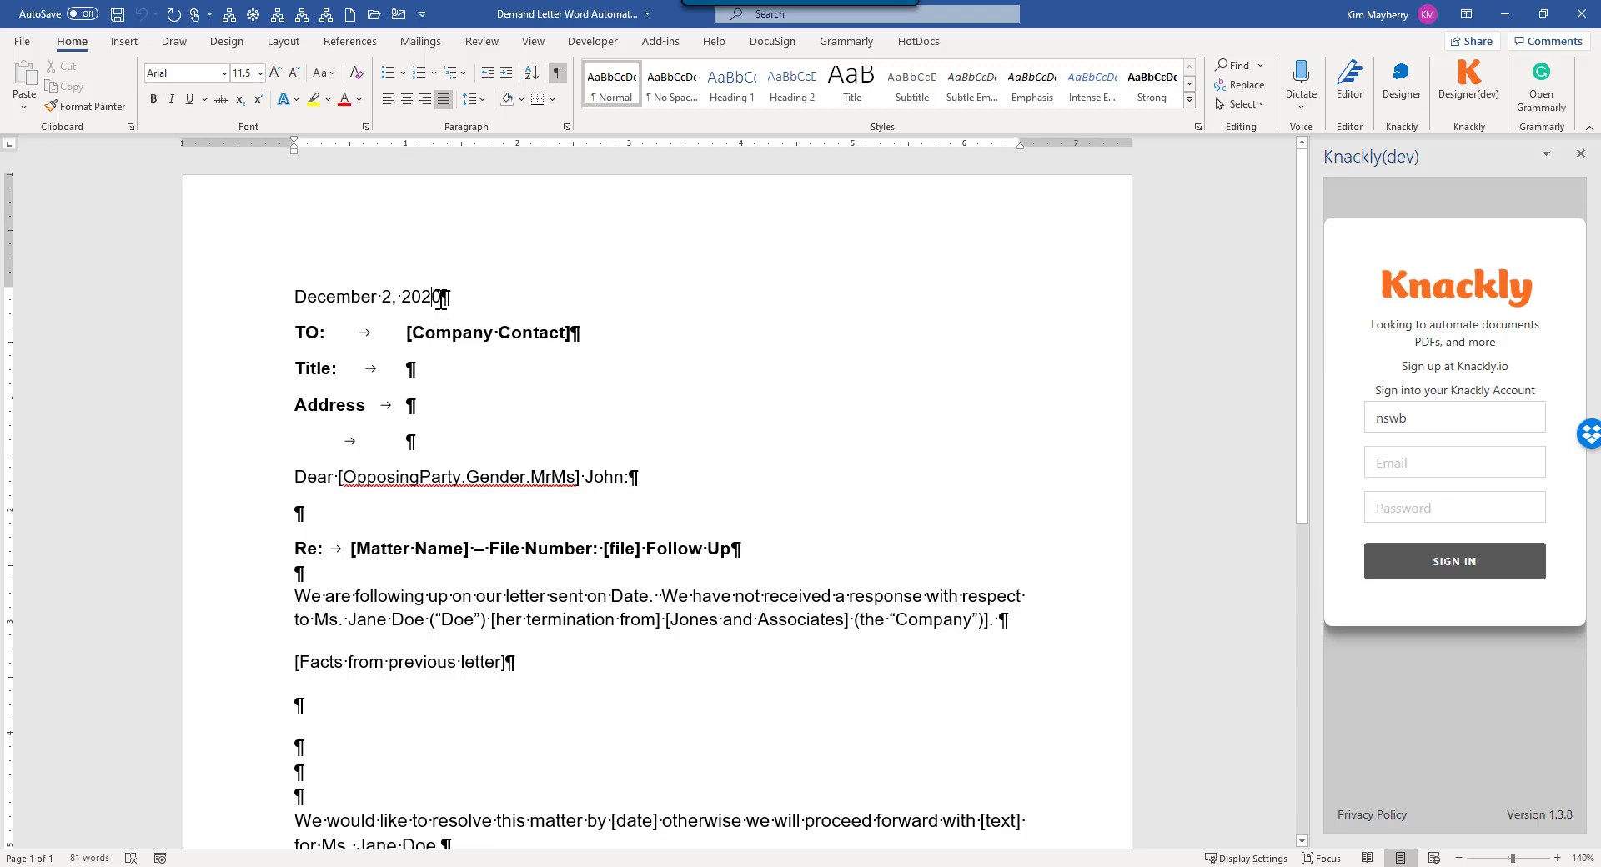
pyautogui.tripleClick(314, 298)
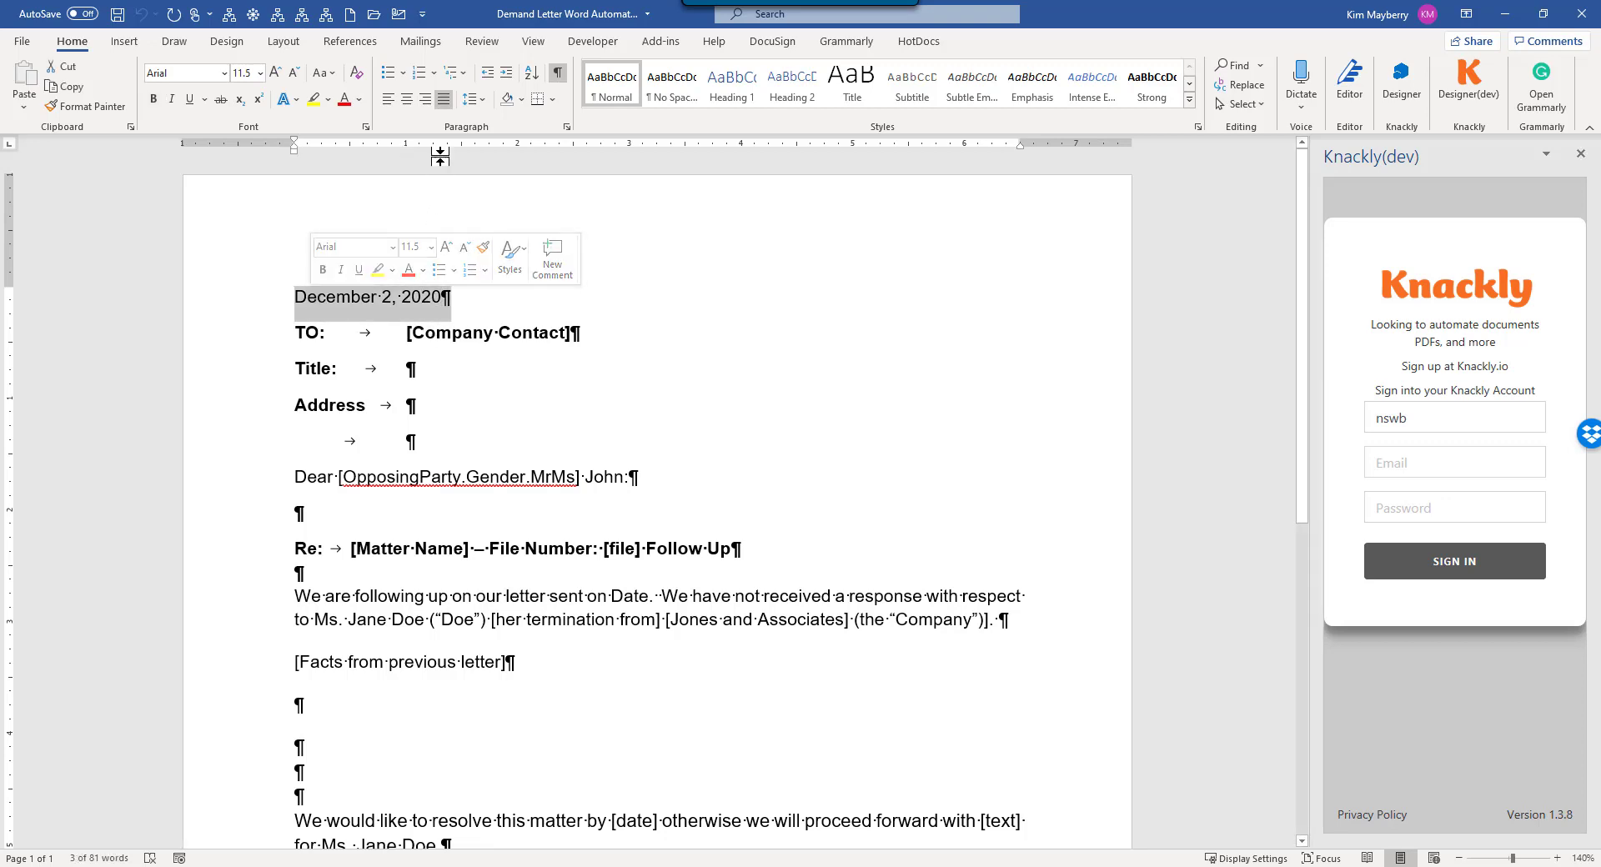
pyautogui.click(595, 44)
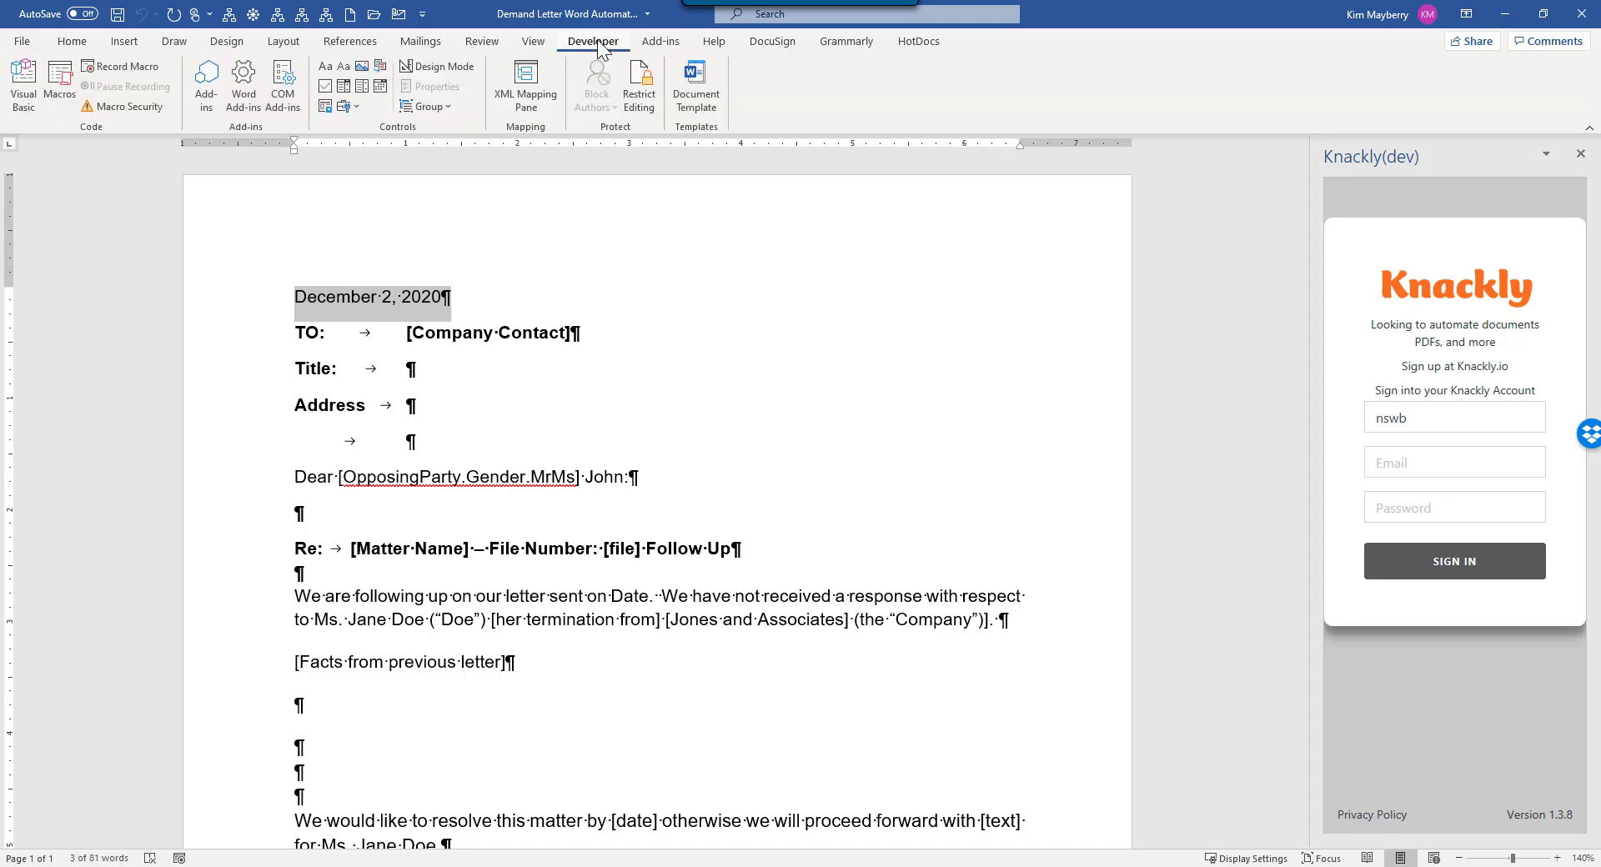
pyautogui.click(362, 87)
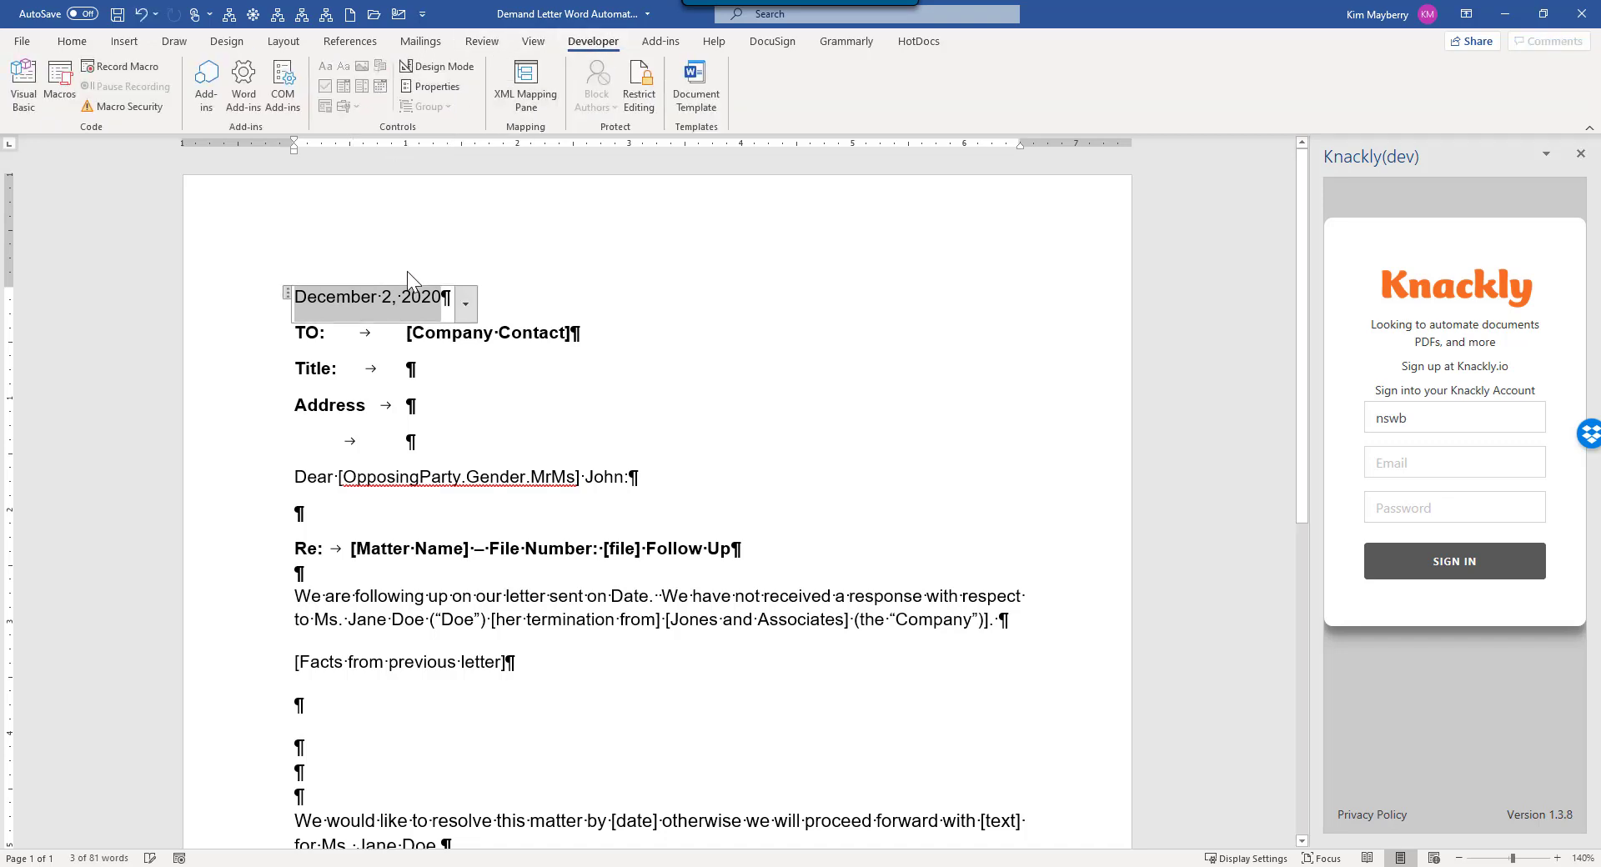
# Choose December 23, 2020 in the follow-up letter's date control and set its display format to the "February 10, 2021" style
pyautogui.click(465, 304)
pyautogui.click(397, 402)
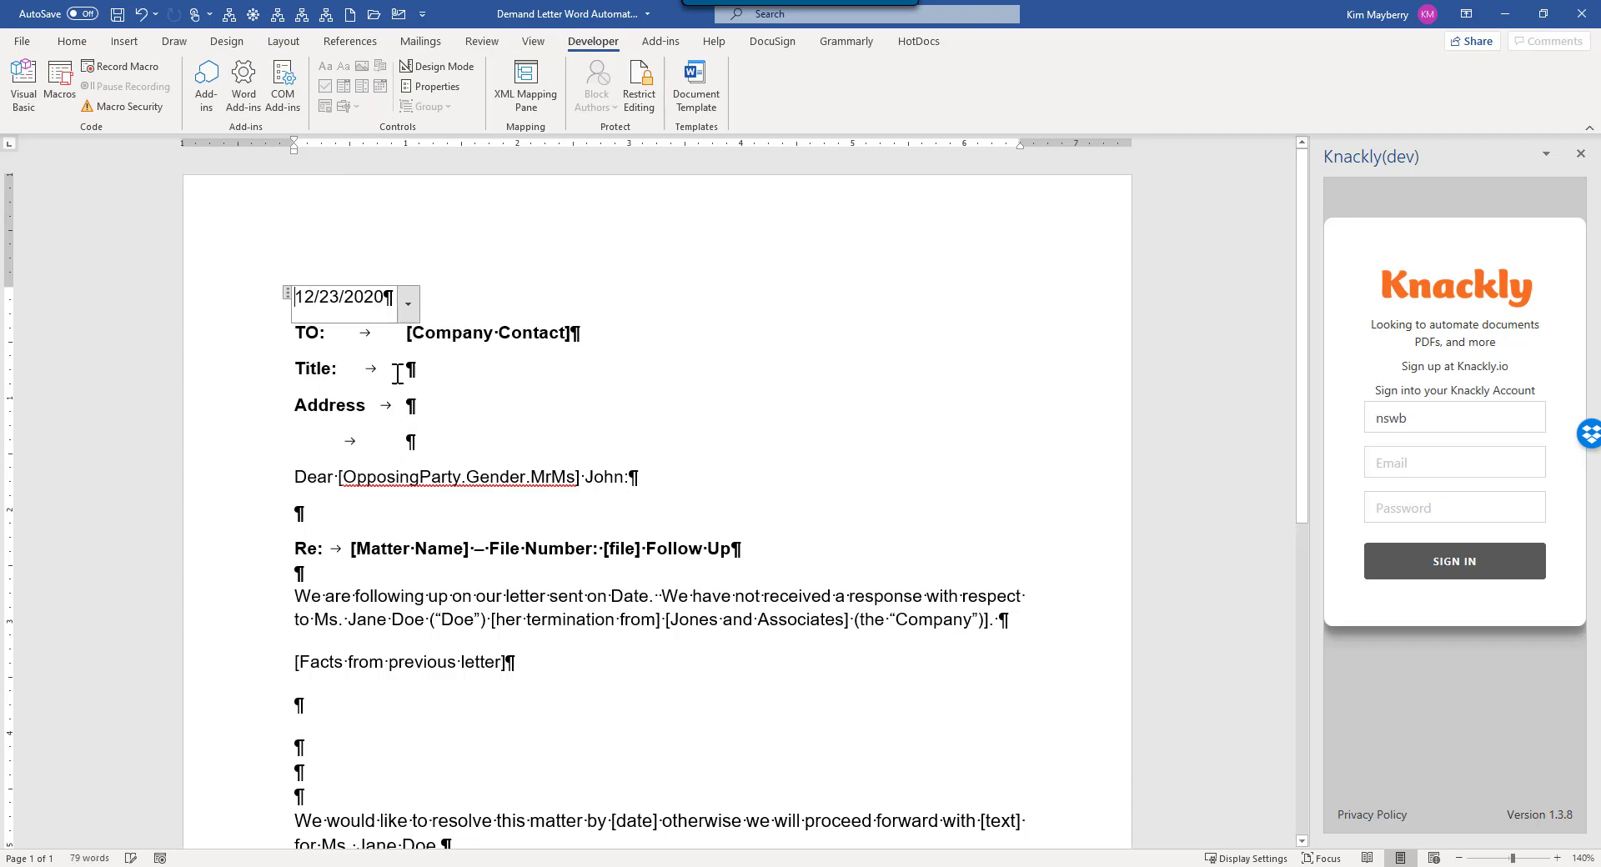
pyautogui.click(351, 365)
pyautogui.click(384, 302)
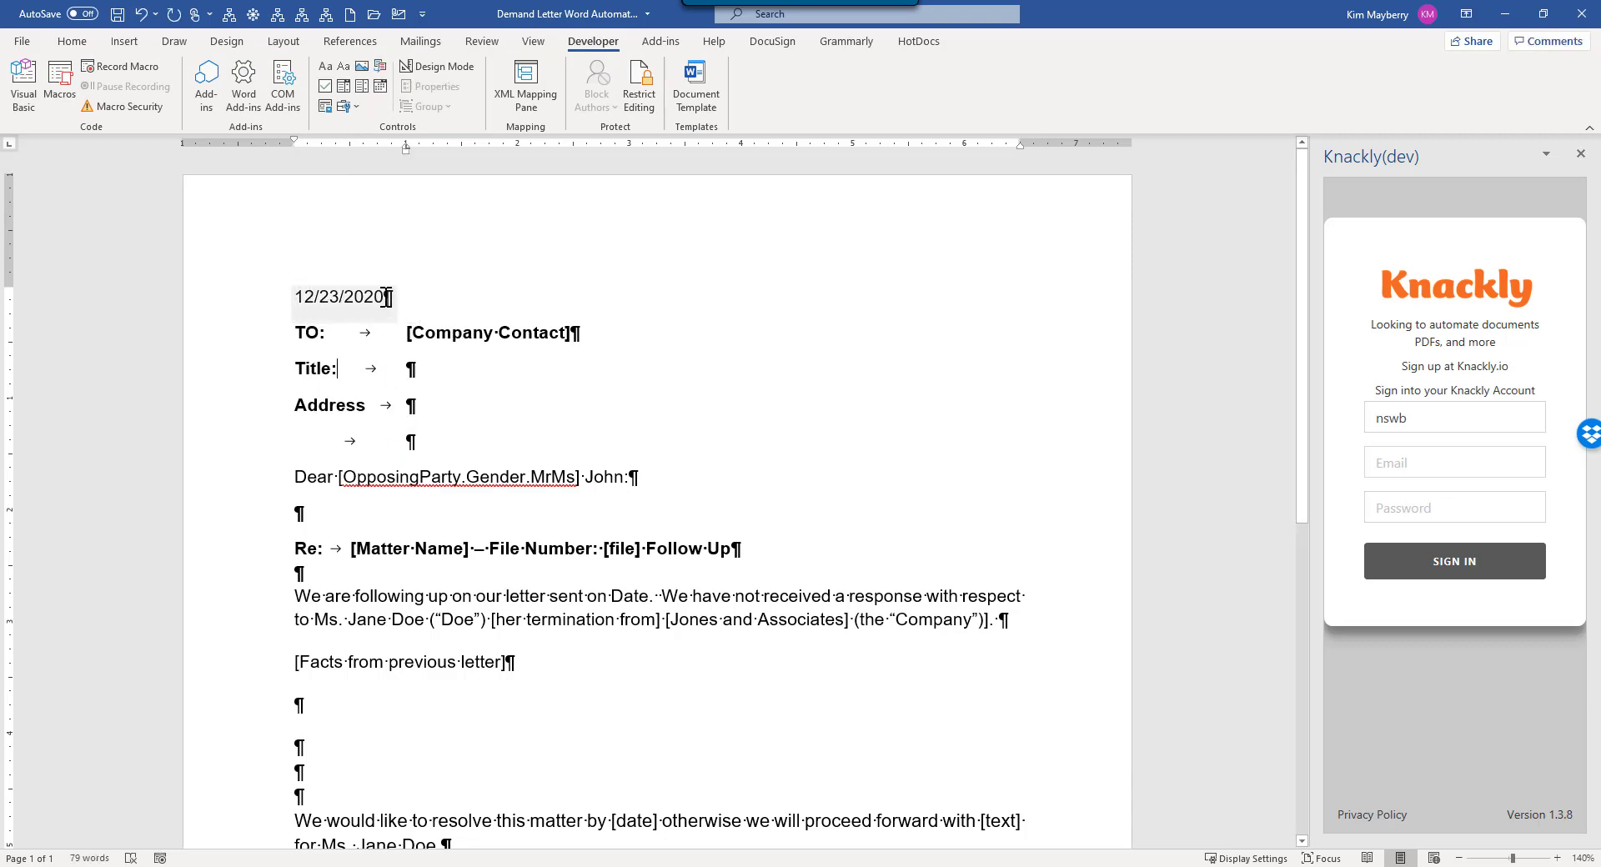
pyautogui.click(431, 86)
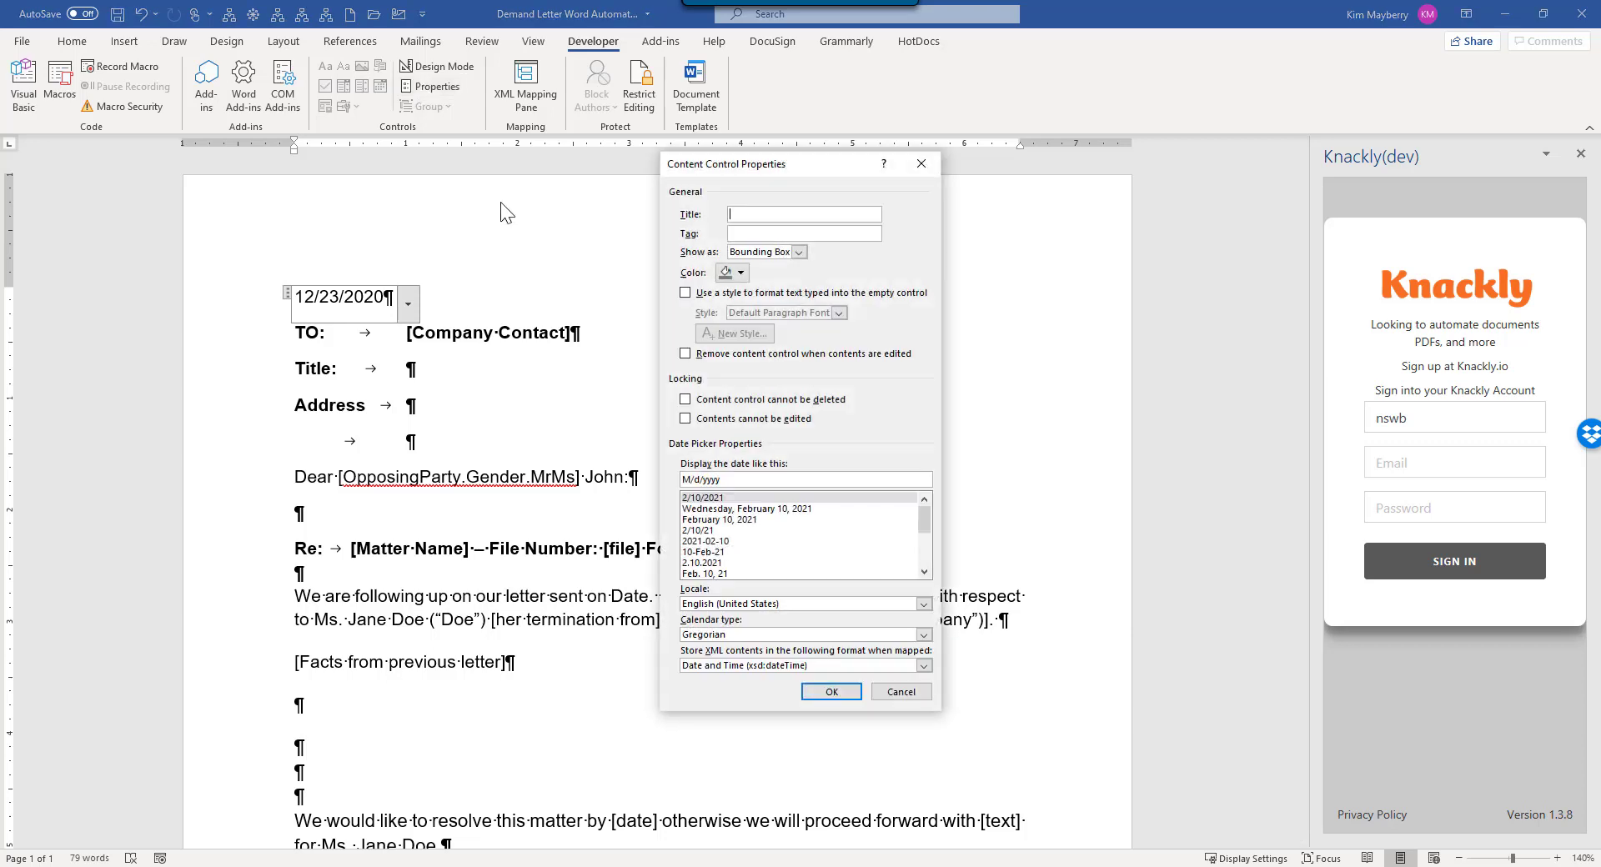
pyautogui.click(730, 520)
pyautogui.click(831, 692)
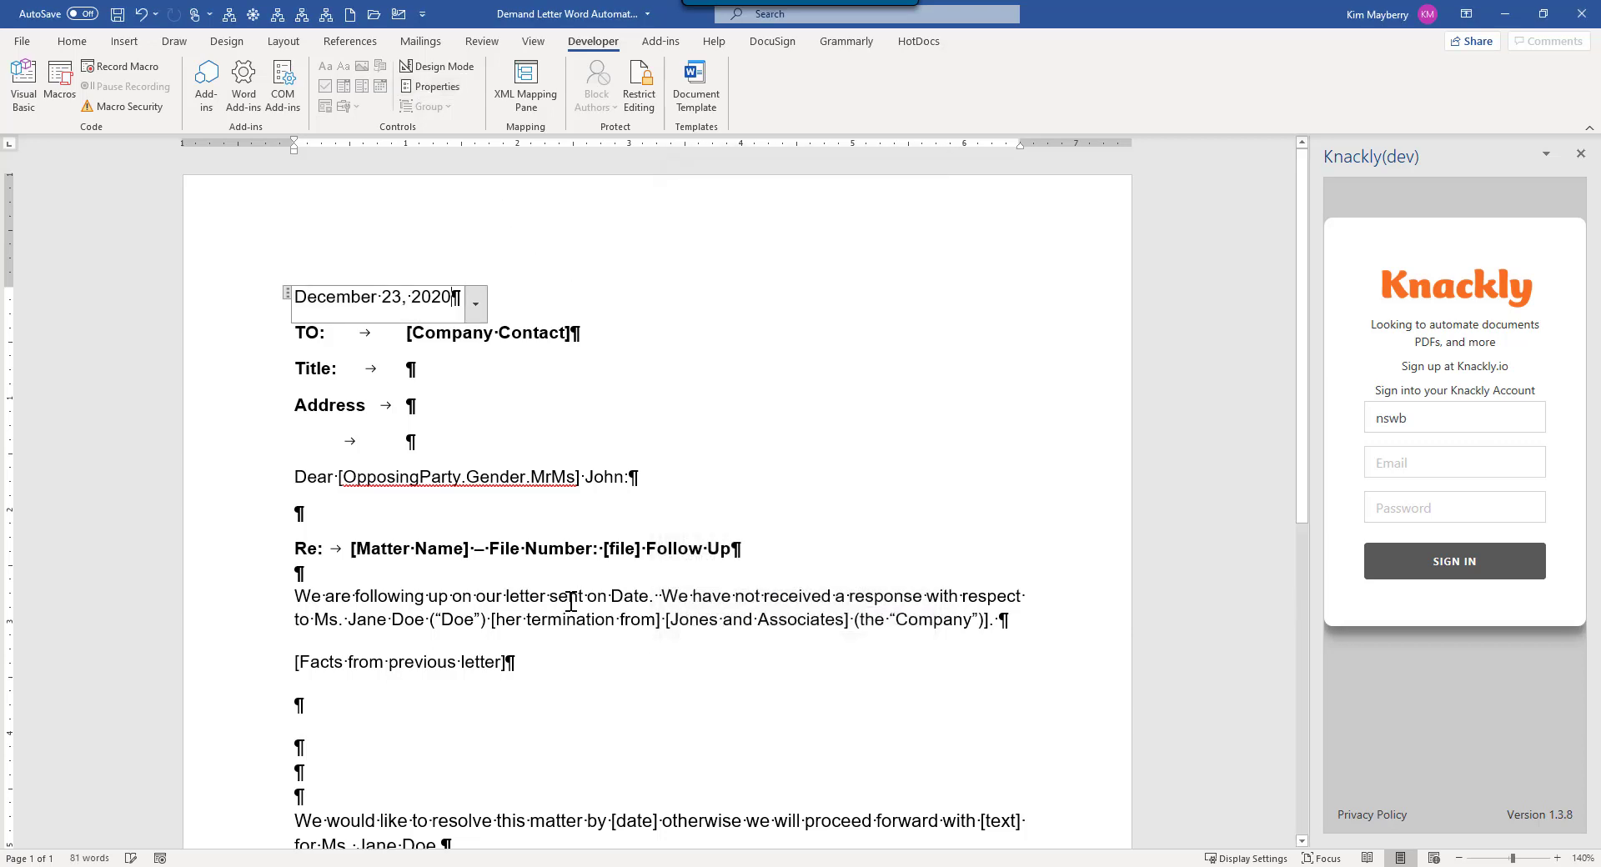
pyautogui.click(345, 478)
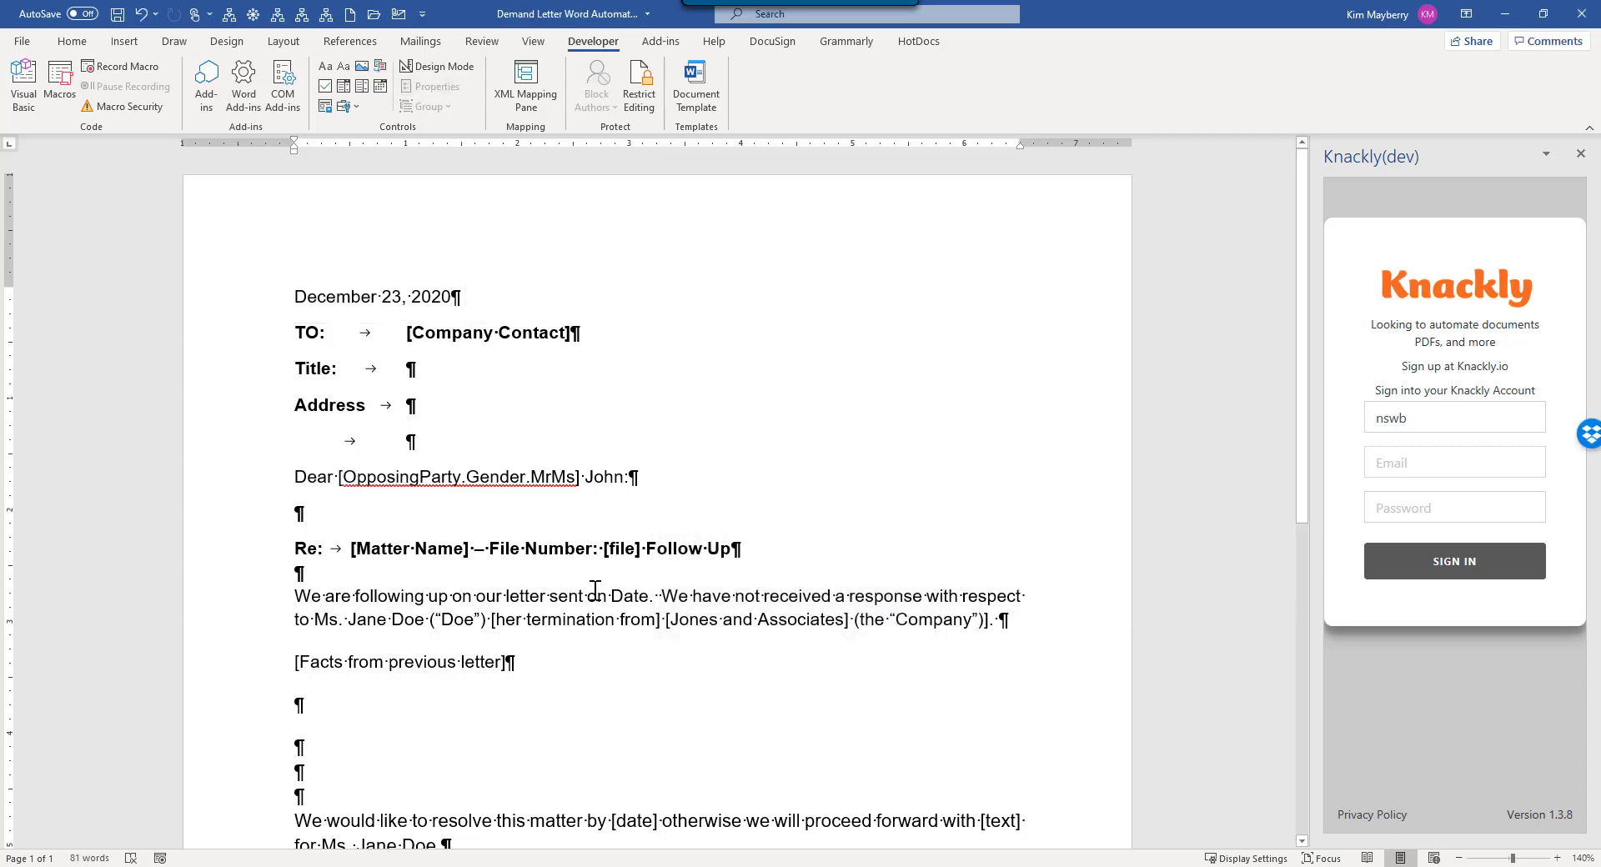